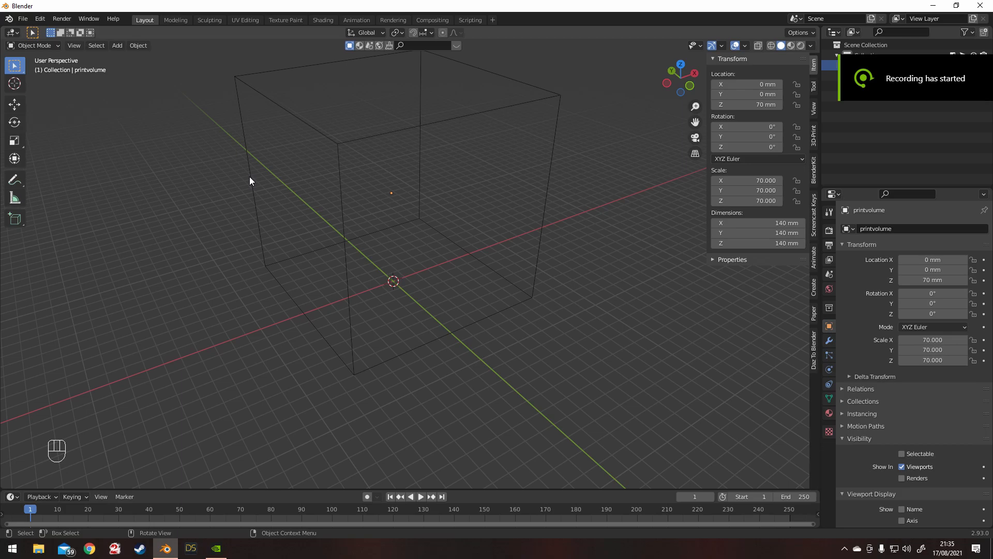
# Filter the add-ons in the preferences to the Add Mesh category and check whether Extra Objects is enabled
pyautogui.click(40, 20)
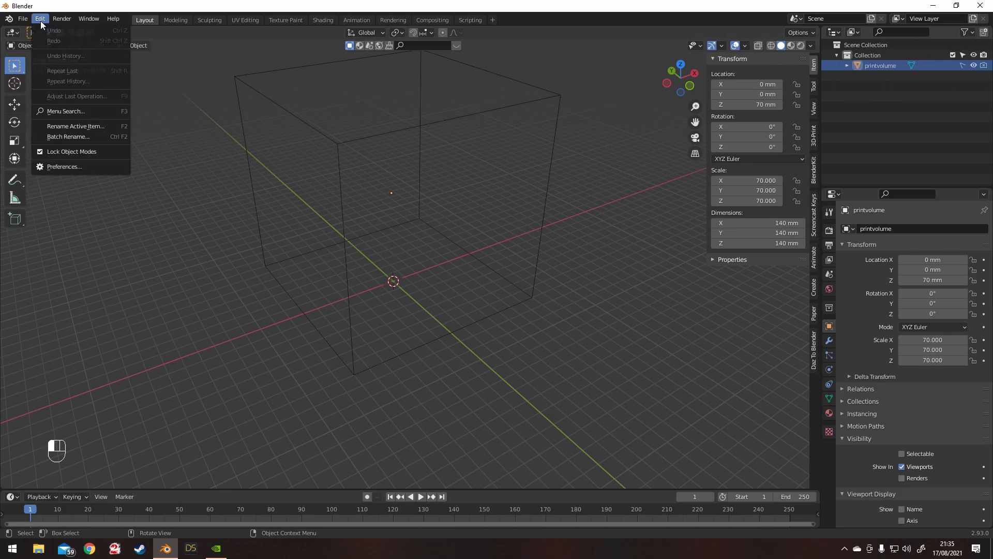
pyautogui.click(57, 164)
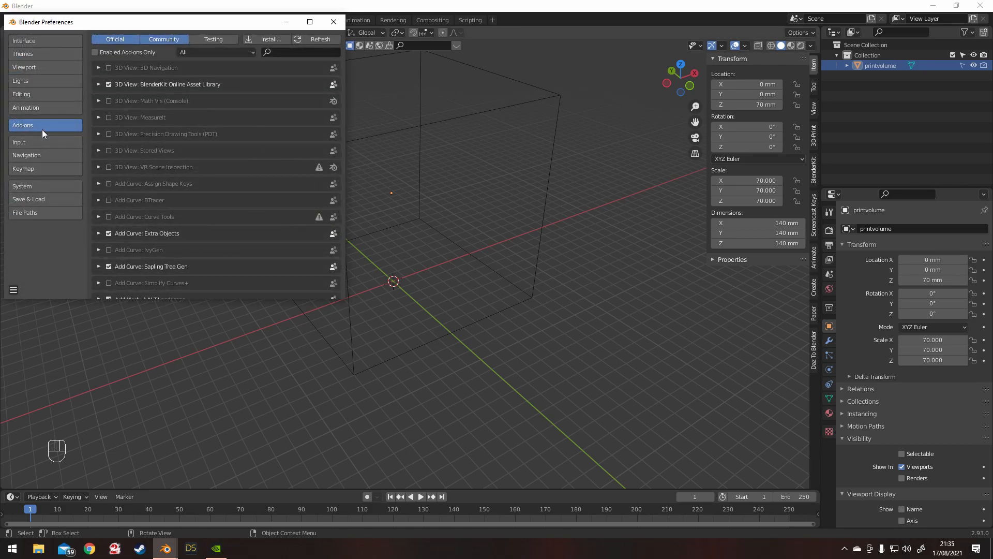
pyautogui.click(189, 55)
pyautogui.click(161, 111)
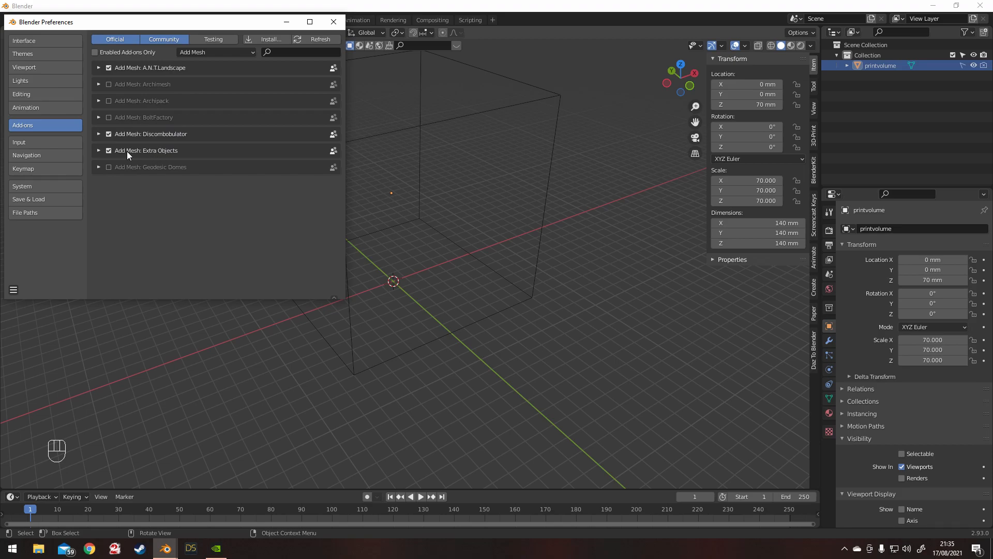
pyautogui.click(334, 23)
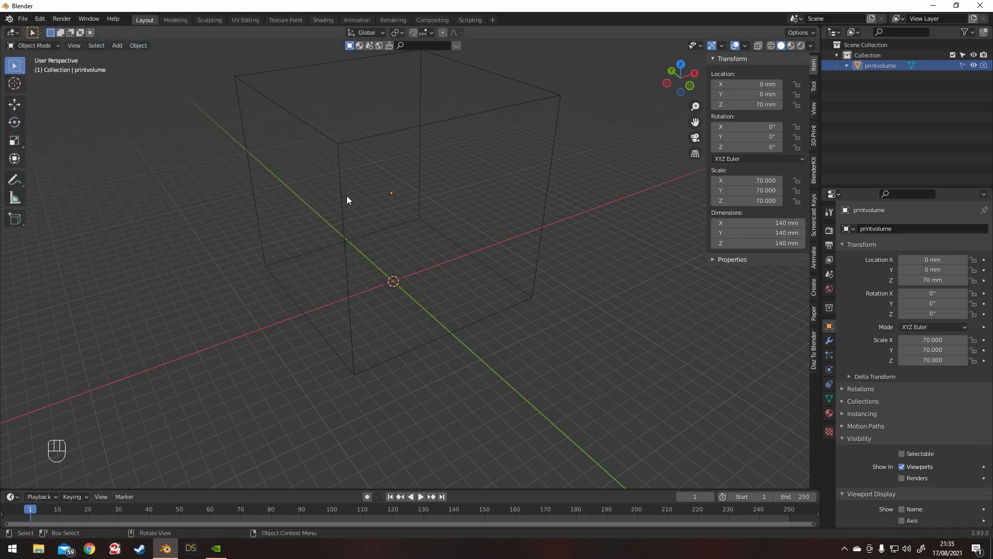
# Add rocks with the Rock Generator mesh and set the number of rocks to 5
pyautogui.click(116, 47)
pyautogui.moveTo(125, 58)
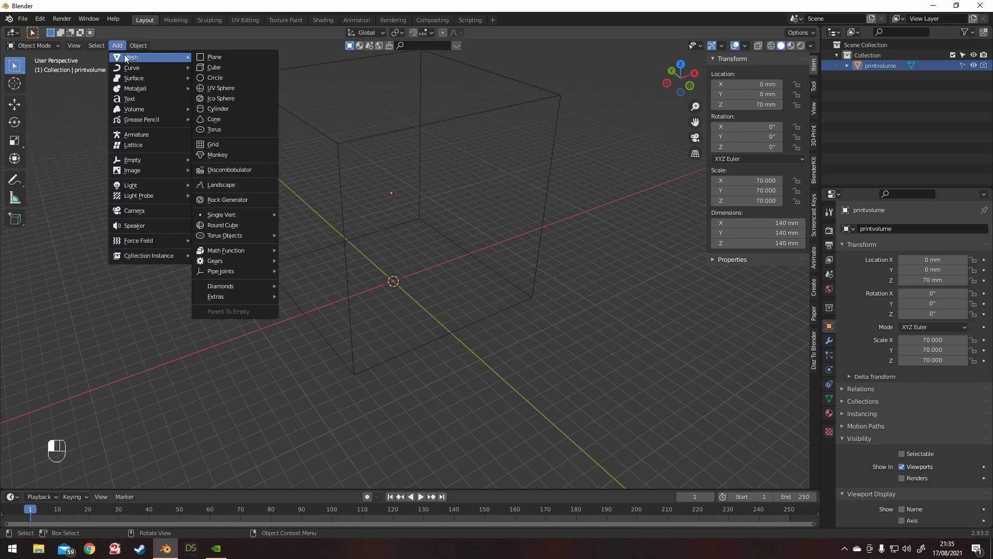
pyautogui.click(246, 200)
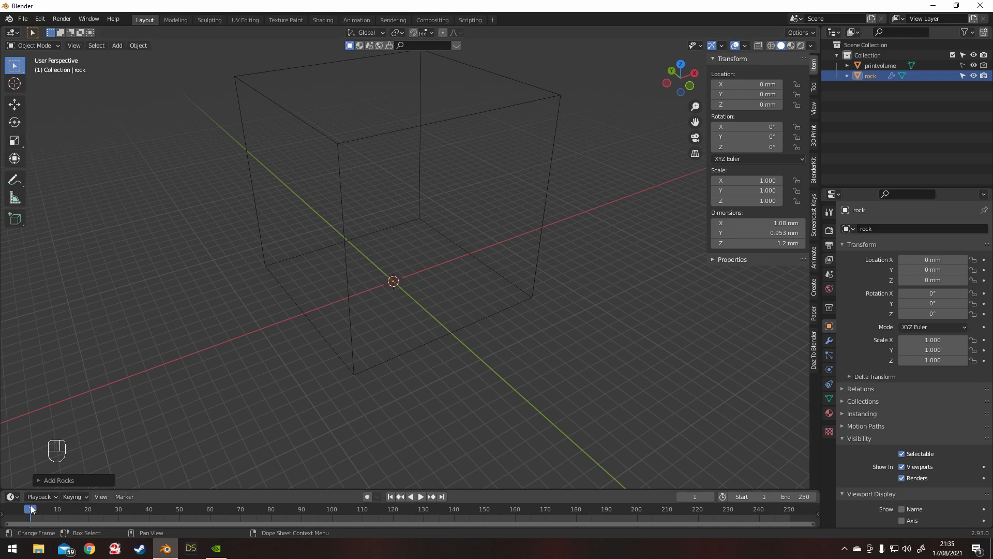
pyautogui.click(49, 480)
pyautogui.click(131, 177)
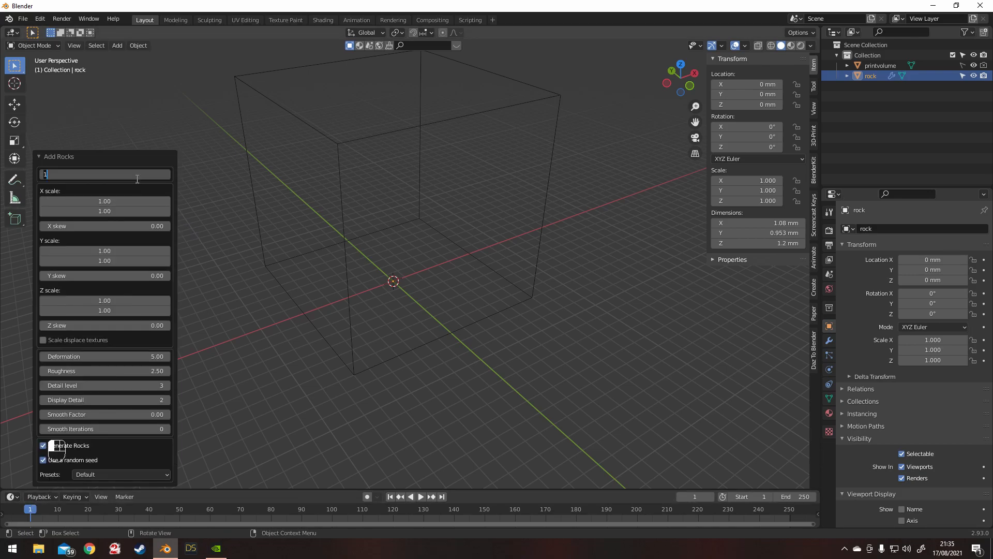
pyautogui.write('5')
pyautogui.press('Return')
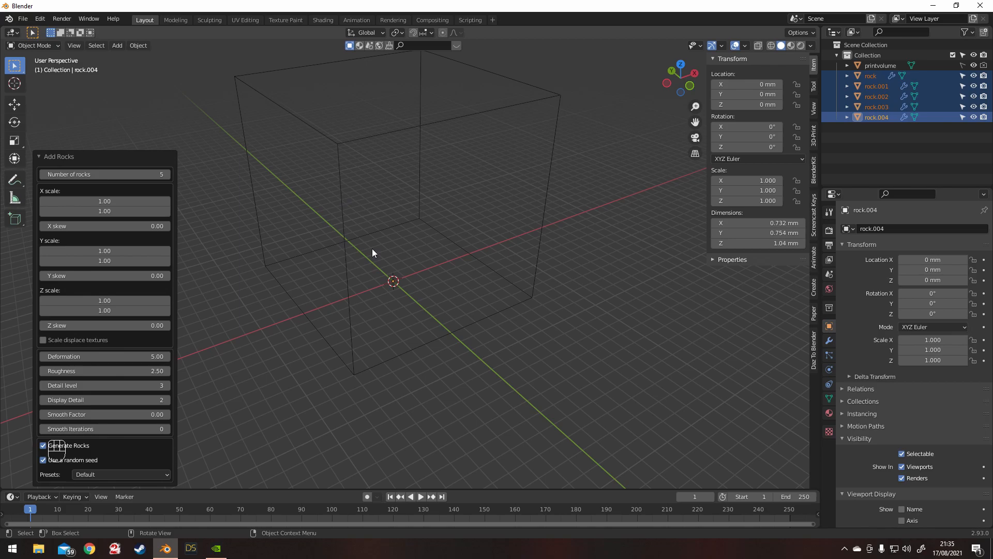
# Stretch all five generated rocks along the Z axis by a factor of about 2.74
pyautogui.press('KP_Decimal')
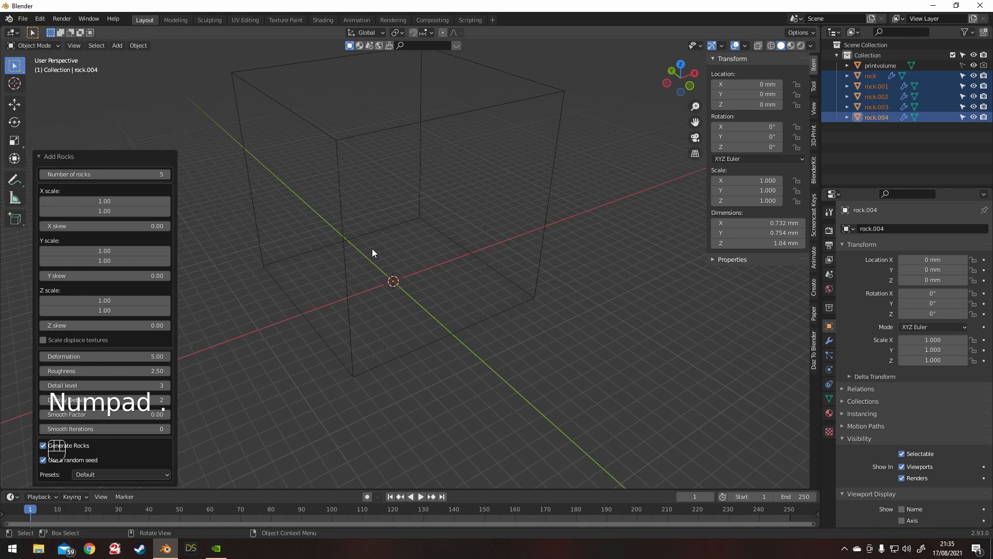
pyautogui.scroll(-12, 425, 227)
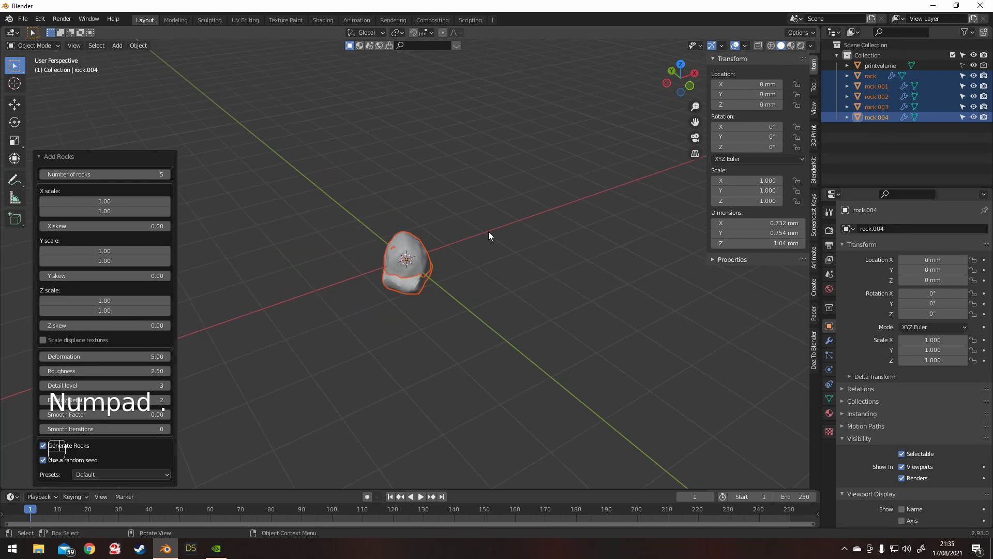
pyautogui.moveTo(533, 249); pyautogui.dragTo(463, 220, button='middle')
pyautogui.scroll(6, 434, 204)
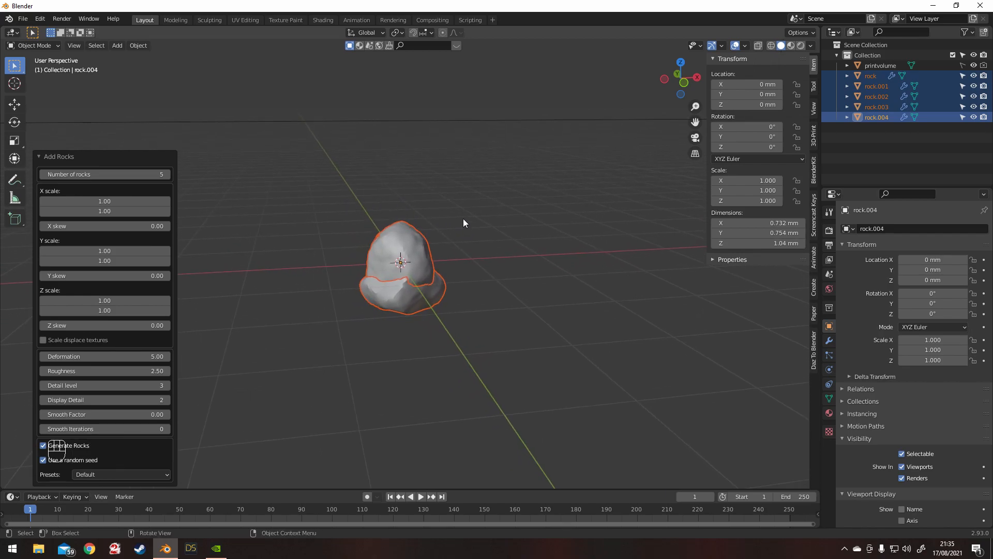
pyautogui.keyDown('shift'); pyautogui.click(419, 252); pyautogui.keyUp('shift')
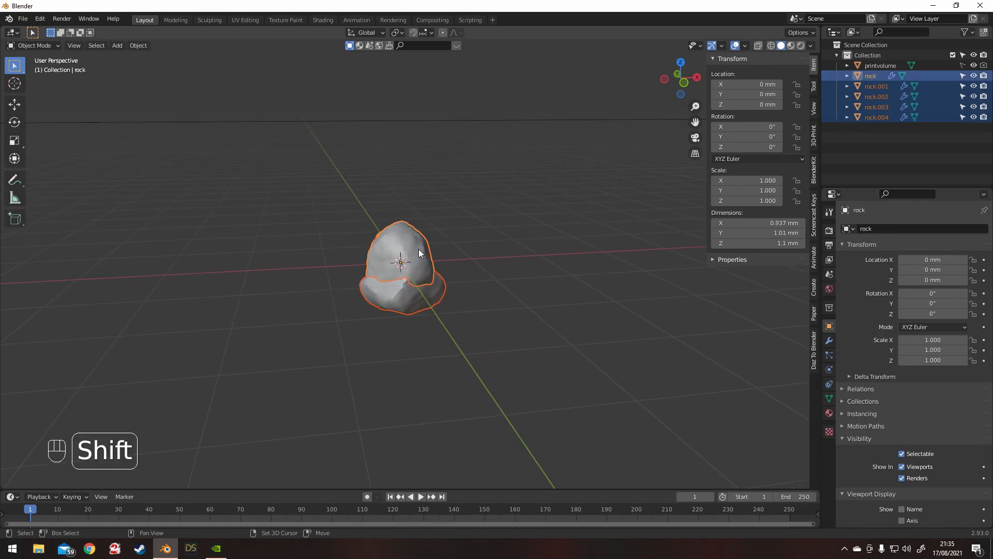
pyautogui.press('s')
pyautogui.press('z')
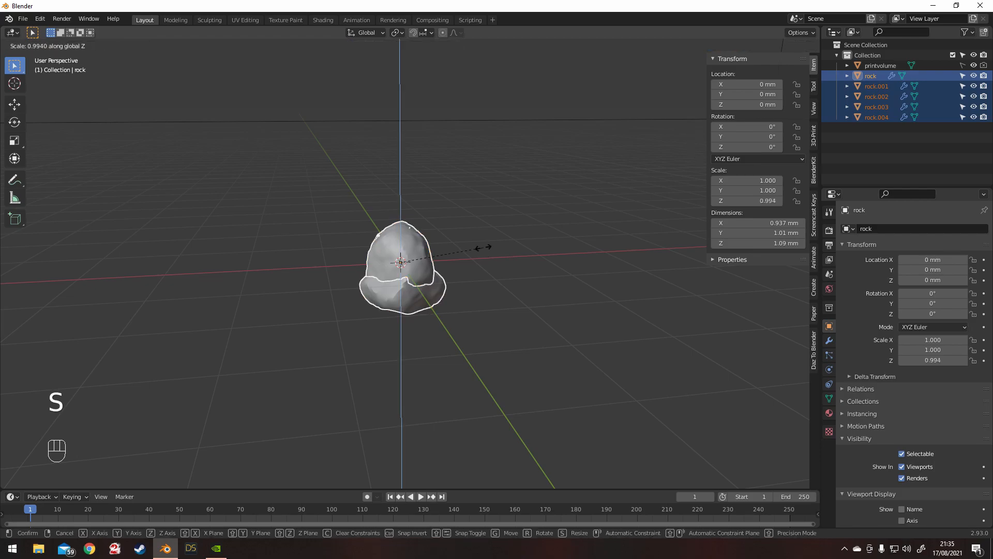
pyautogui.click(585, 128)
# Switch to the front orthographic view and create a new collection named rocks
pyautogui.moveTo(548, 147)
pyautogui.mouseDown(button='middle')
pyautogui.moveTo(508, 129)
pyautogui.moveTo(531, 138)
pyautogui.mouseUp(button='middle')
pyautogui.press('KP_1')
pyautogui.press('KP_5')
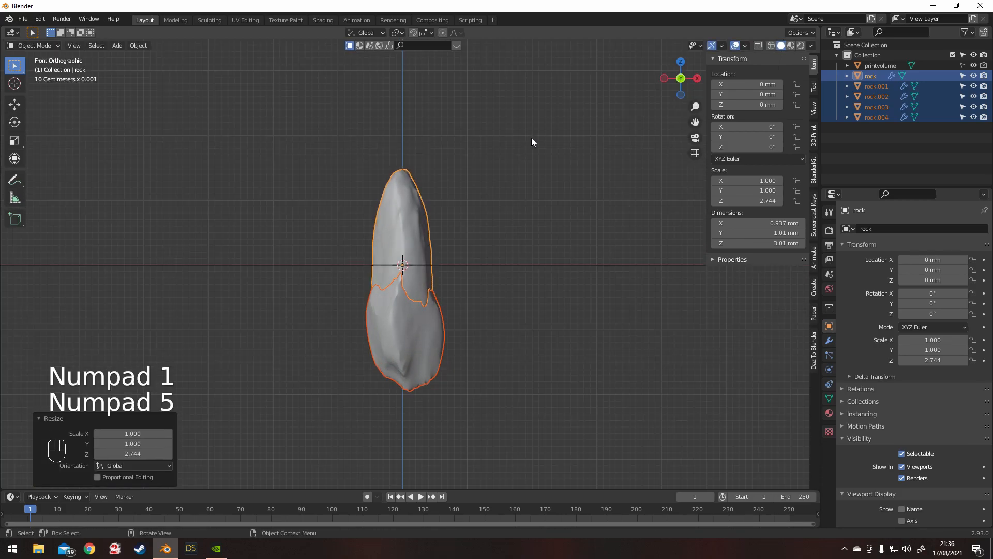
pyautogui.rightClick(887, 140)
pyautogui.click(883, 139)
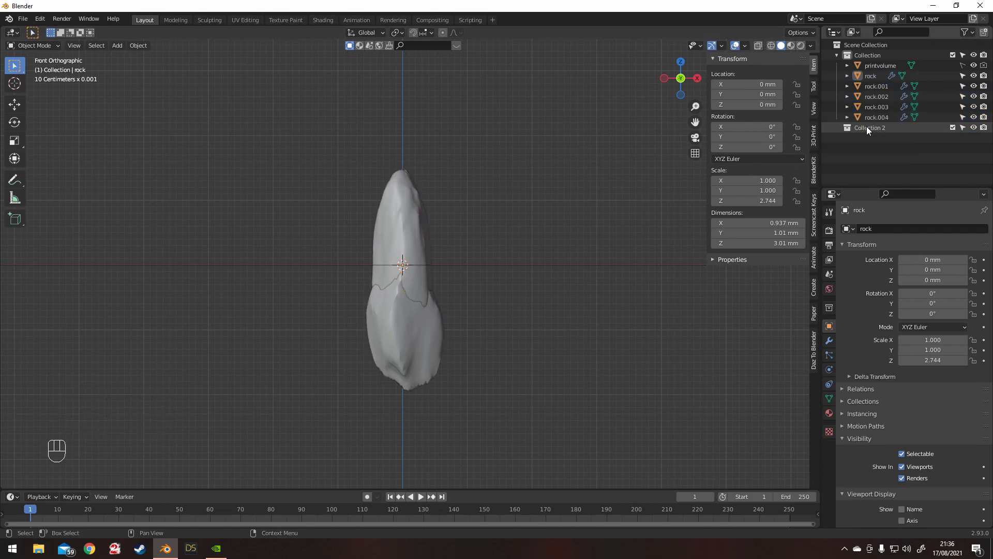
pyautogui.doubleClick(867, 127)
pyautogui.write('ro')
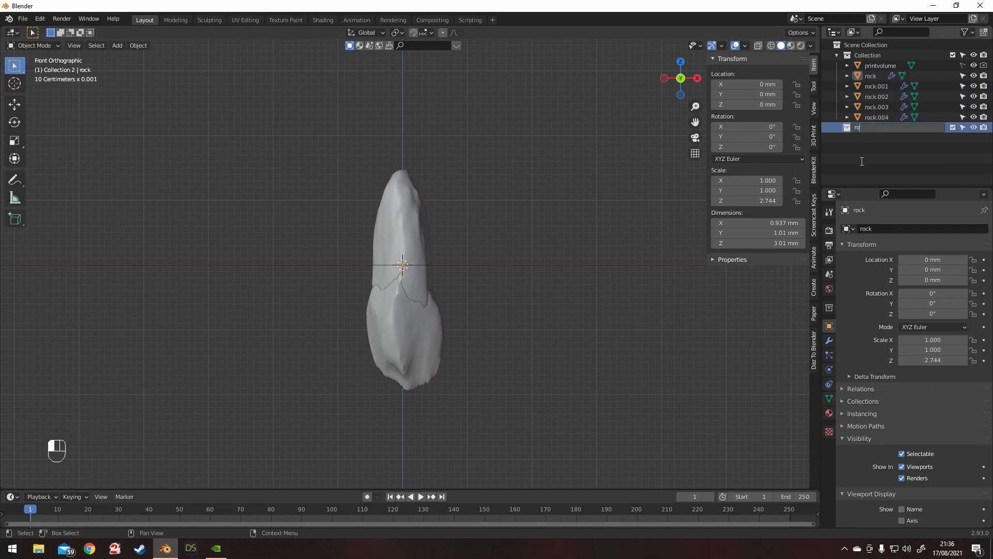
pyautogui.write('cks')
pyautogui.press('Return')
# Transfer all five rock objects from the original collection into the rocks collection
pyautogui.click(876, 78)
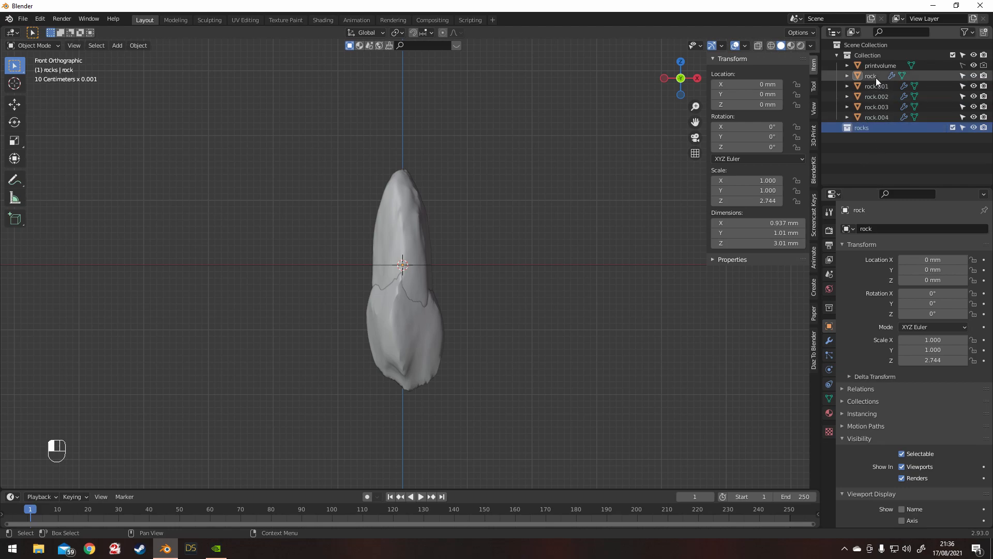
pyautogui.keyDown('shift'); pyautogui.click(883, 117); pyautogui.keyUp('shift')
pyautogui.moveTo(883, 115); pyautogui.dragTo(867, 128)
pyautogui.click(886, 147)
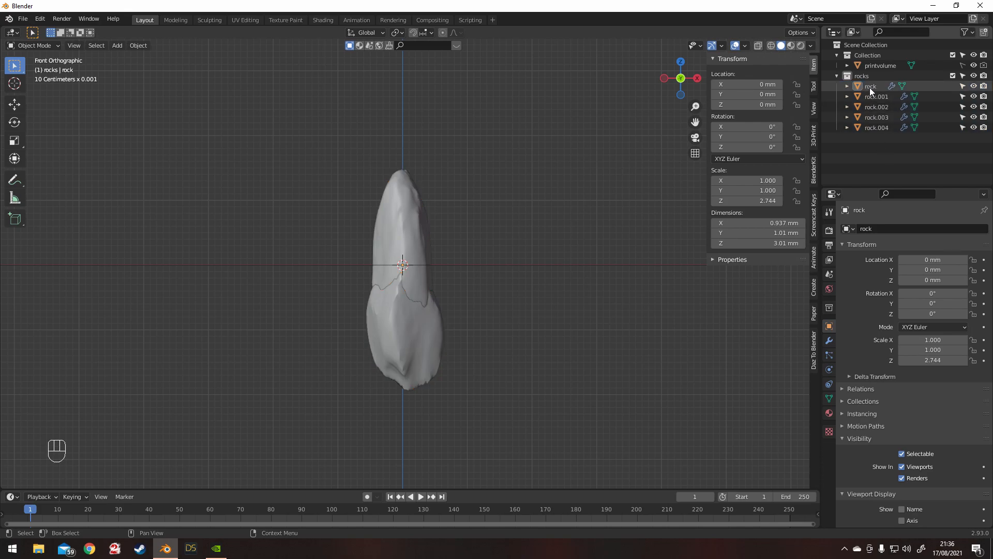
# Raise the first rock by about 1.01 mm along the Z axis
pyautogui.click(418, 230)
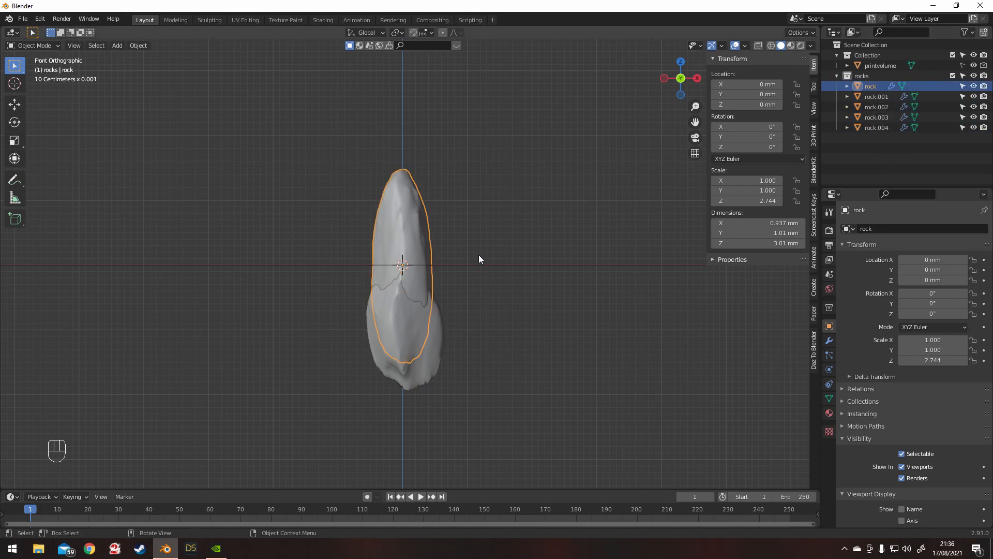
pyautogui.press('g')
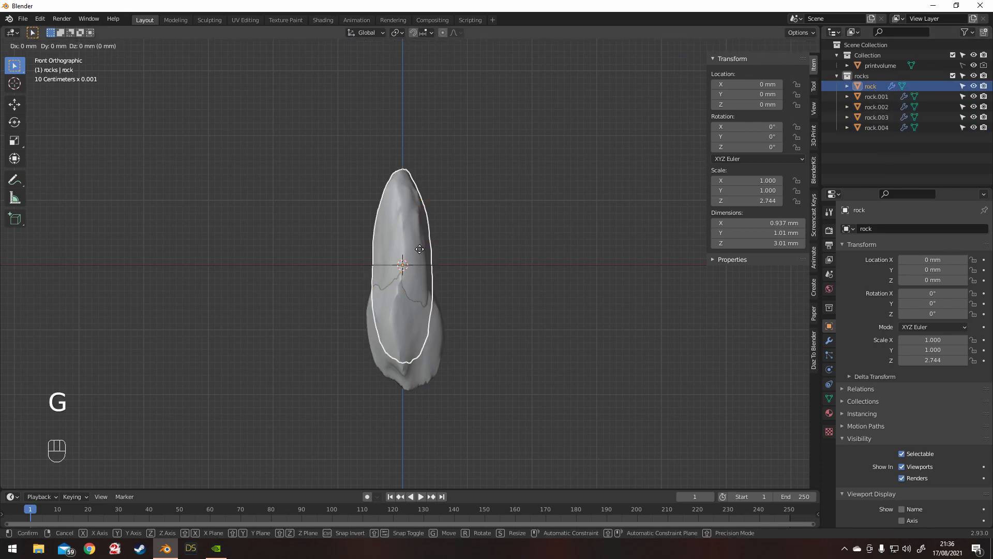
pyautogui.press('z')
pyautogui.click(421, 184)
pyautogui.click(422, 329)
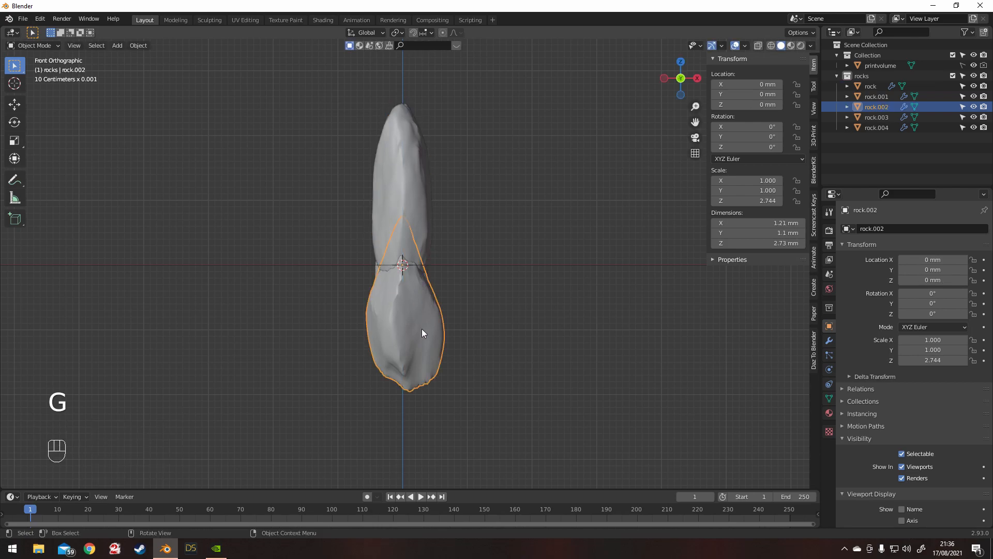
# Place rock.001 at about X -0.72 mm, Z 1.09 mm and rock.002 at about X 0.64 mm, Z 1.41 mm, flanking the central rock
pyautogui.click(868, 98)
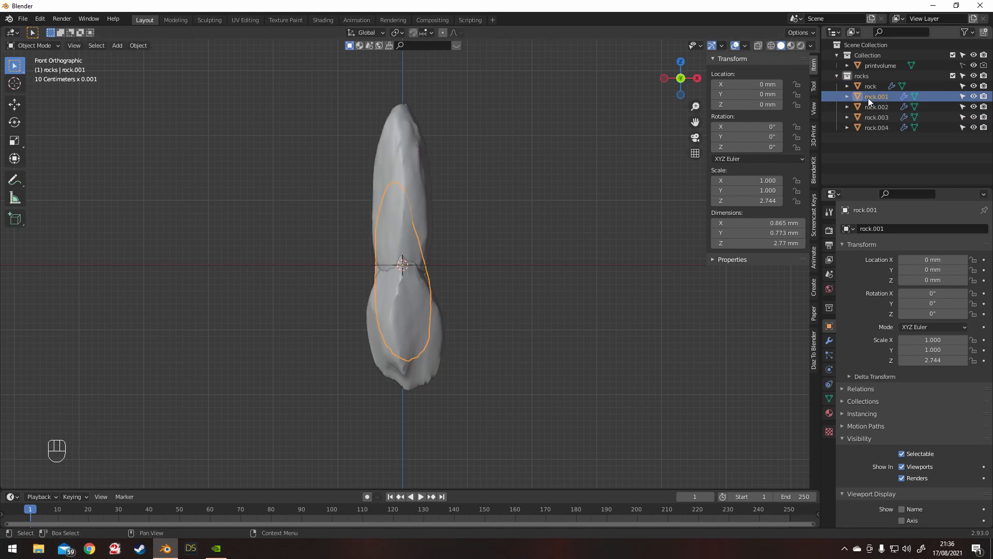
pyautogui.press('g')
pyautogui.click(344, 223)
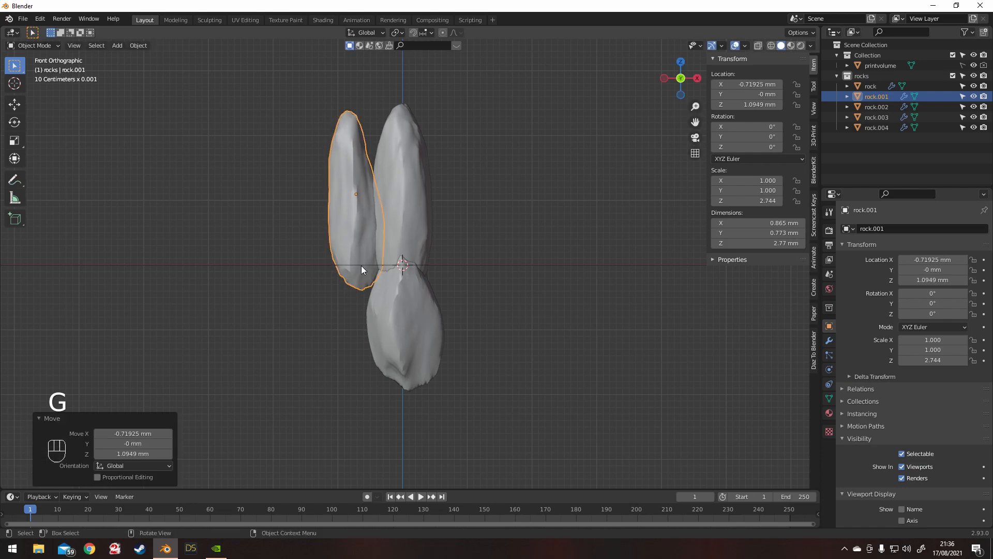
pyautogui.click(877, 107)
pyautogui.press('g')
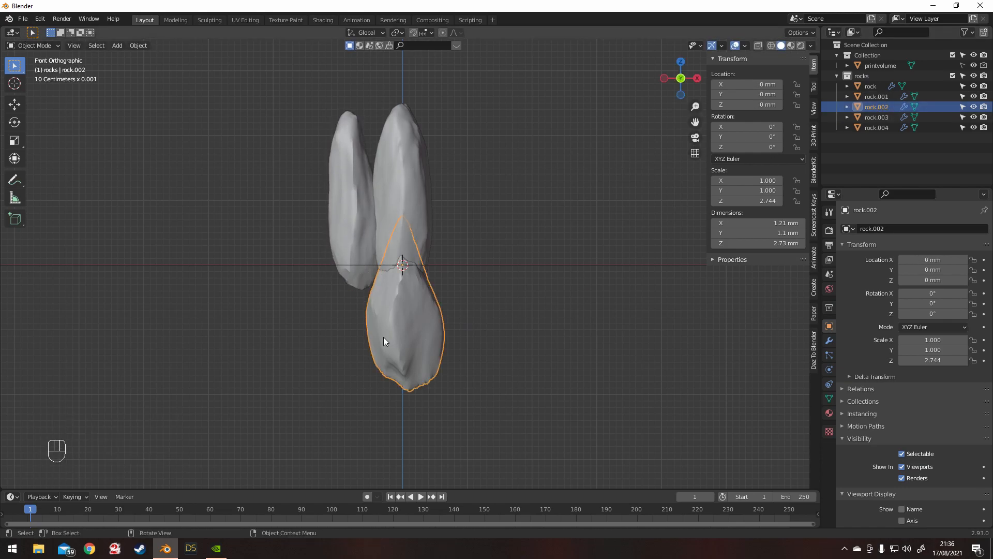
pyautogui.click(431, 252)
# Move rock.003 about 1.47 mm in X and 1.15 mm in Z, and rock.004 to about X -1.41 mm, Z 0.87 mm
pyautogui.click(876, 117)
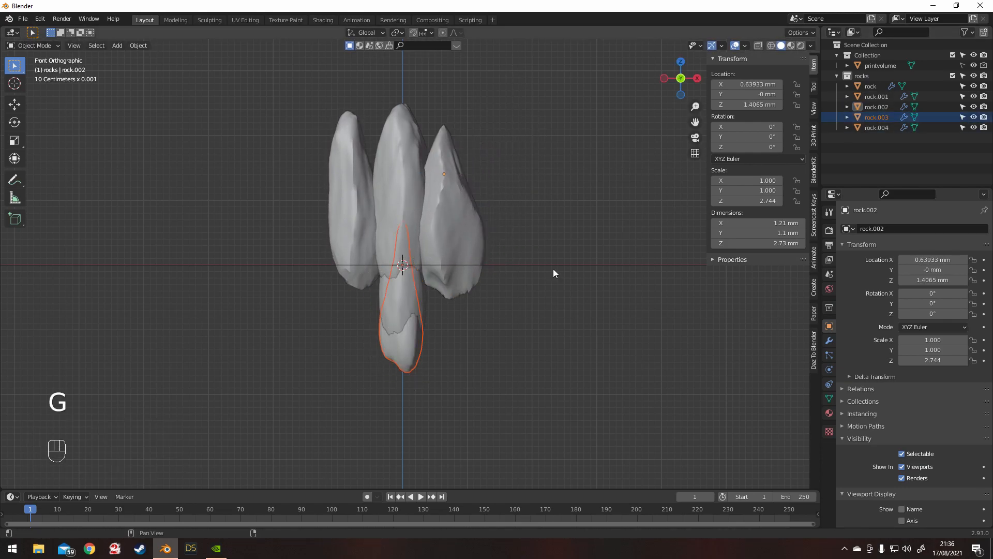
pyautogui.press('g')
pyautogui.click(476, 252)
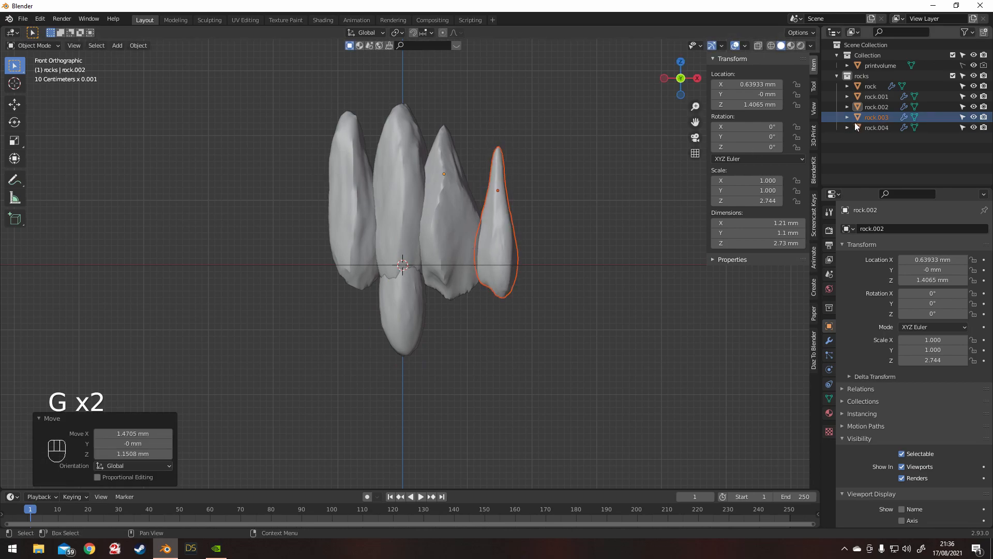
pyautogui.click(877, 127)
pyautogui.press('g')
pyautogui.click(309, 258)
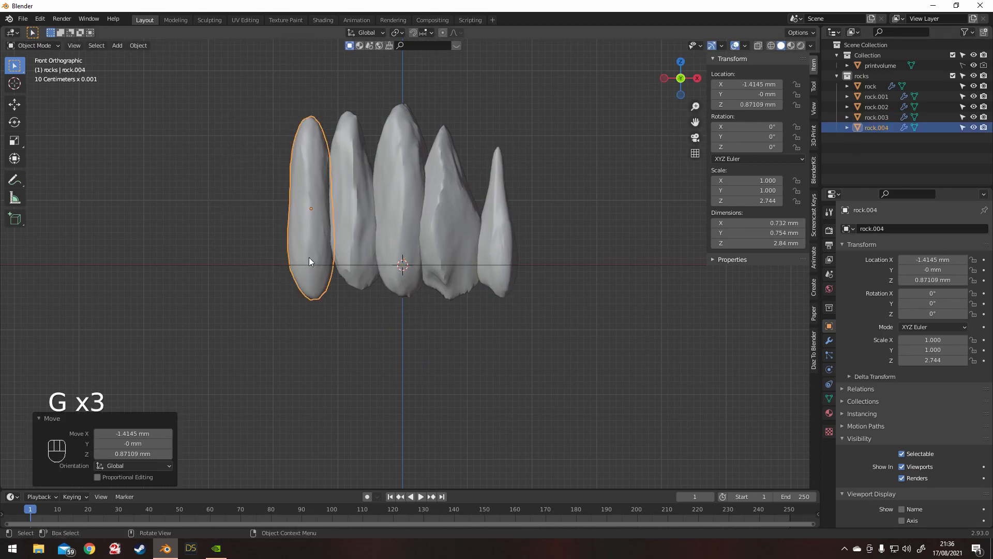
# Fit rock.004 against rock.001, tilted about -14.8° and scaled by about 0.733, at about X -1.33 mm, Z 0.64 mm
pyautogui.press('r')
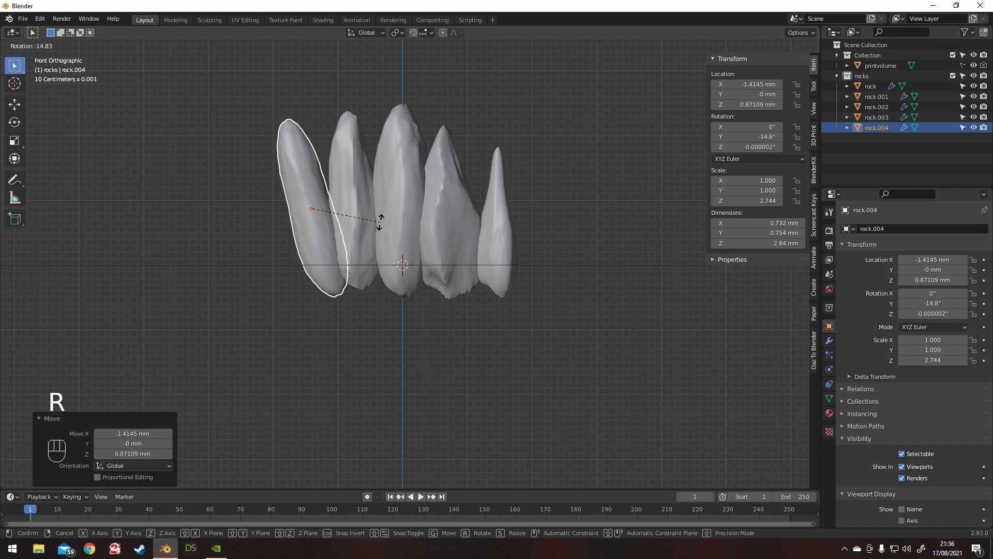
pyautogui.click(380, 223)
pyautogui.press('s')
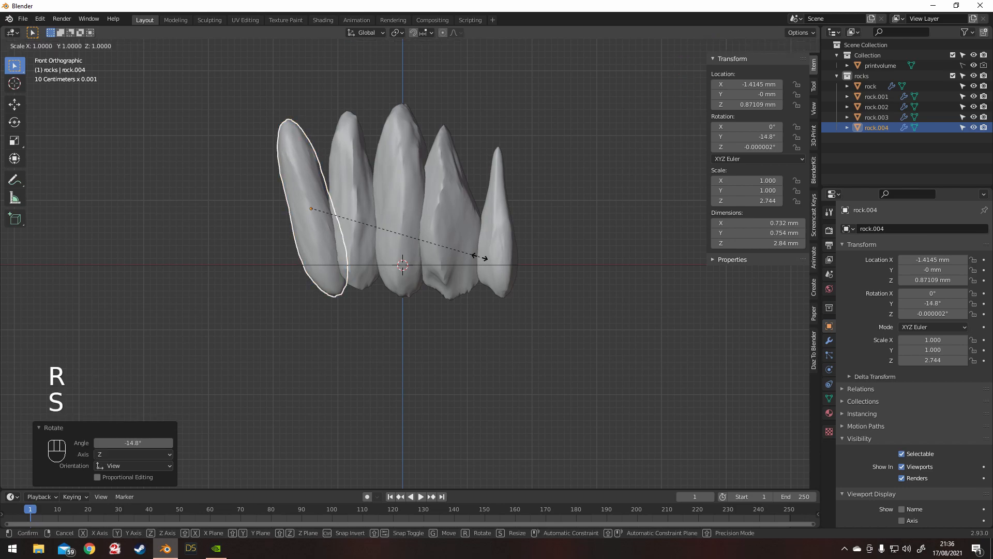
pyautogui.click(433, 247)
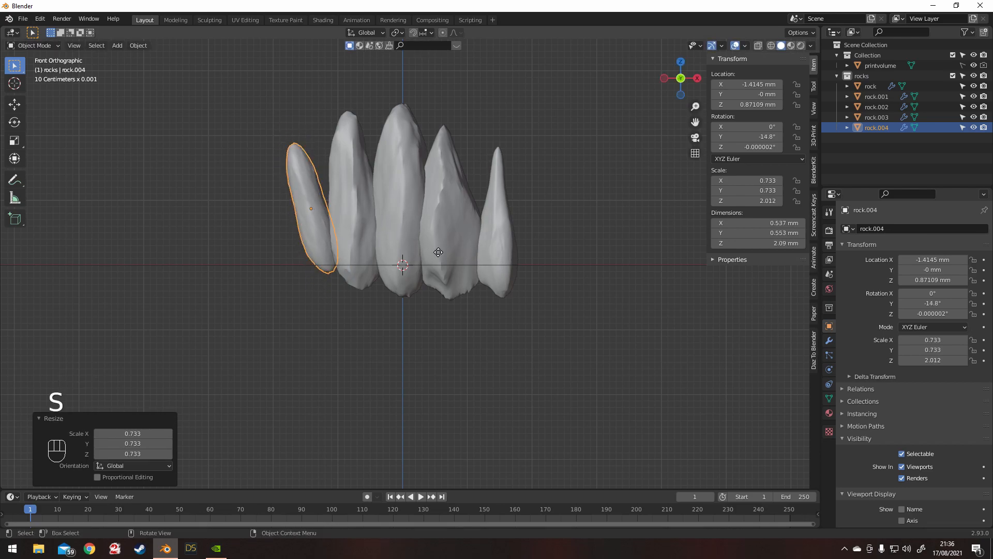
pyautogui.press('g')
pyautogui.click(438, 262)
# Select all five rocks and apply their scale
pyautogui.keyDown('shift'); pyautogui.click(366, 223); pyautogui.keyUp('shift')
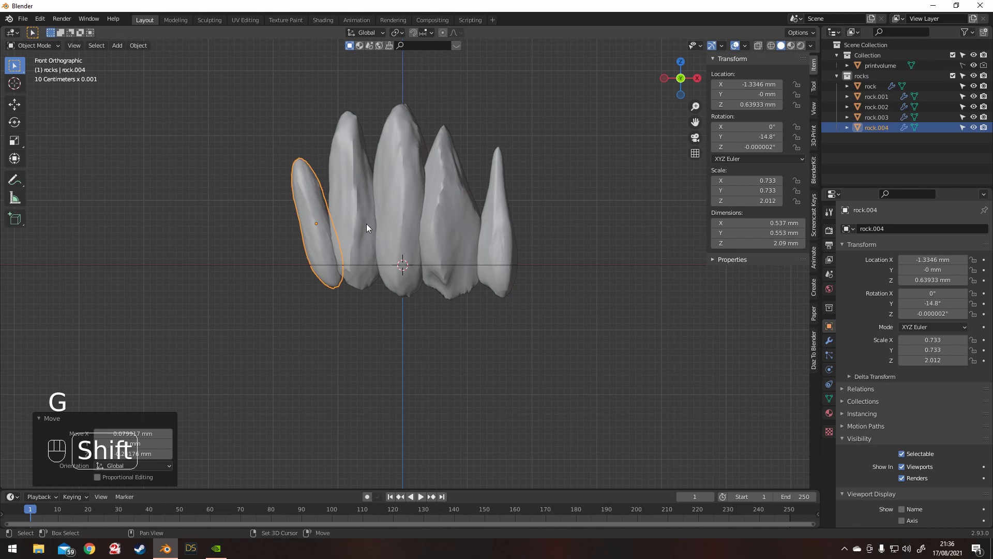
pyautogui.keyDown('shift'); pyautogui.click(498, 228); pyautogui.keyUp('shift')
pyautogui.keyDown('shift'); pyautogui.click(436, 225); pyautogui.keyUp('shift')
pyautogui.keyDown('shift'); pyautogui.click(390, 209); pyautogui.keyUp('shift')
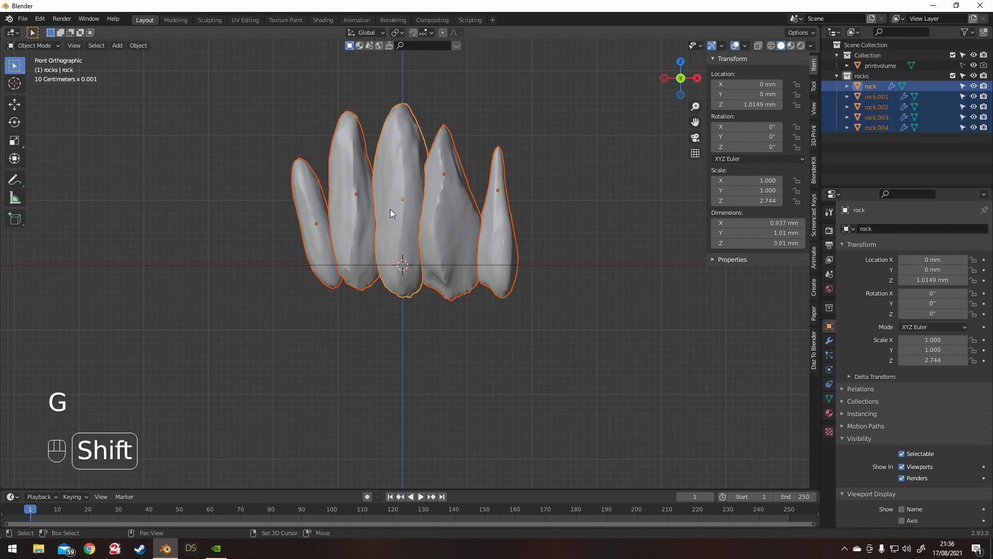
pyautogui.hotkey('ctrl', 'a')
pyautogui.click(456, 219)
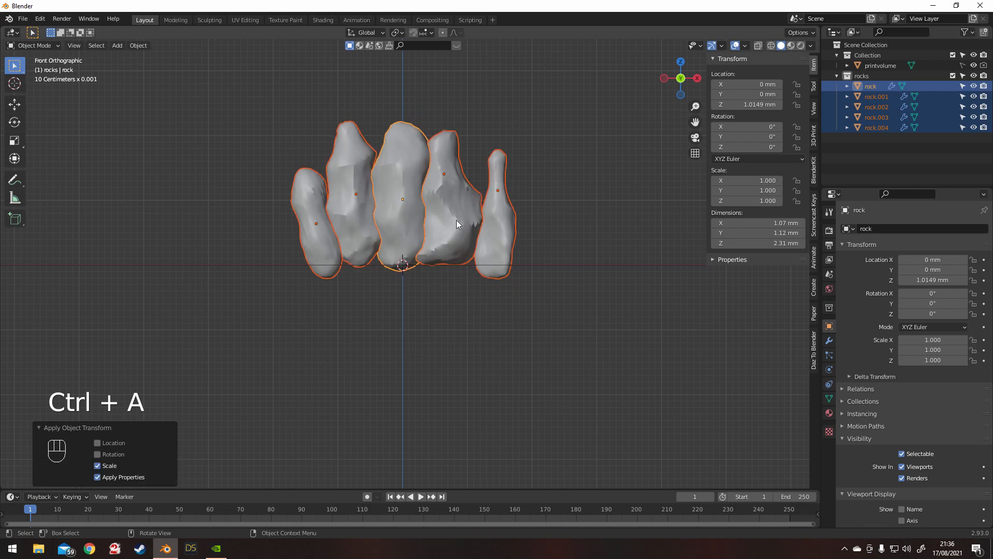
# Stretch the central rock by about 1.355 along Z and raise it to about Z 1.31 mm
pyautogui.click(409, 180)
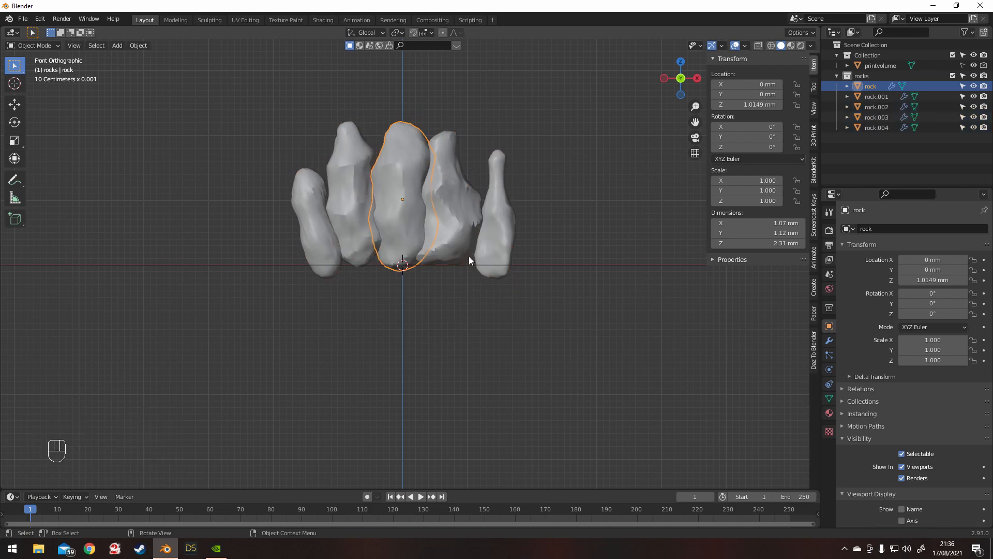
pyautogui.press('s')
pyautogui.press('z')
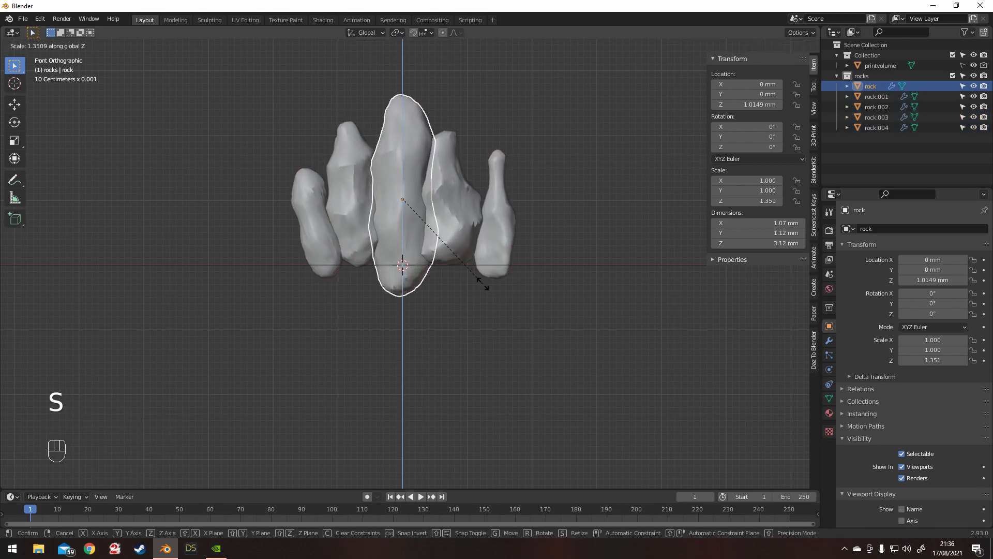
pyautogui.click(483, 284)
pyautogui.press('g')
pyautogui.press('z')
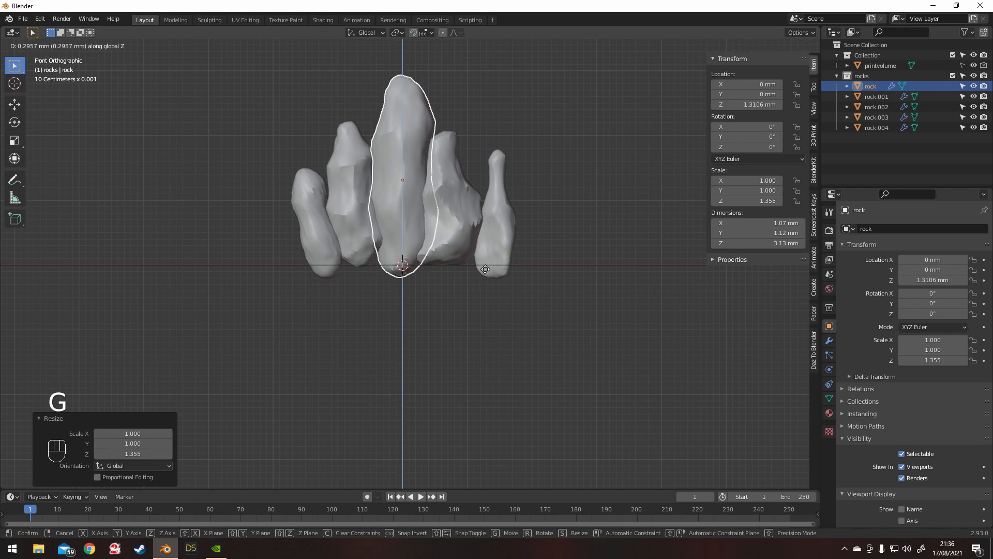
pyautogui.click(477, 263)
# Tilt rock.002 by about 8.03° and move it to about X 0.86 mm, Z 1.33 mm
pyautogui.click(469, 223)
pyautogui.press('r')
pyautogui.click(578, 247)
pyautogui.press('g')
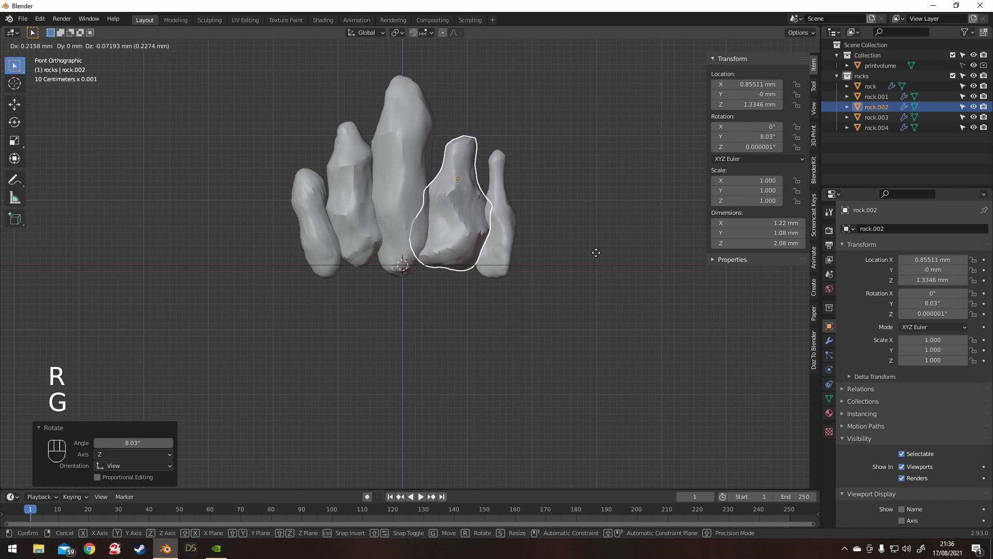
pyautogui.click(592, 248)
# Switch the transform orientation to Local and stretch rock.002 by about 1.276 along its local Z axis
pyautogui.click(383, 32)
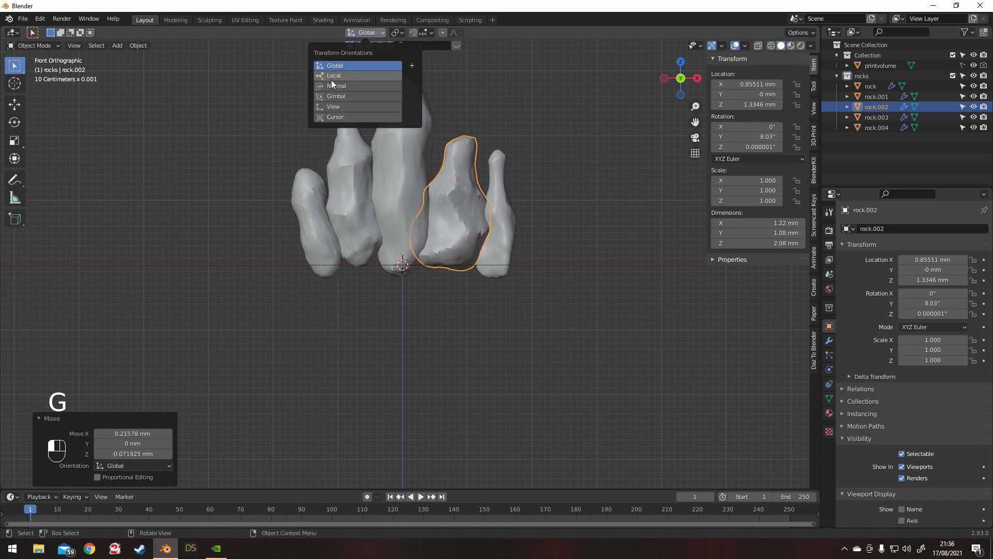
pyautogui.click(342, 77)
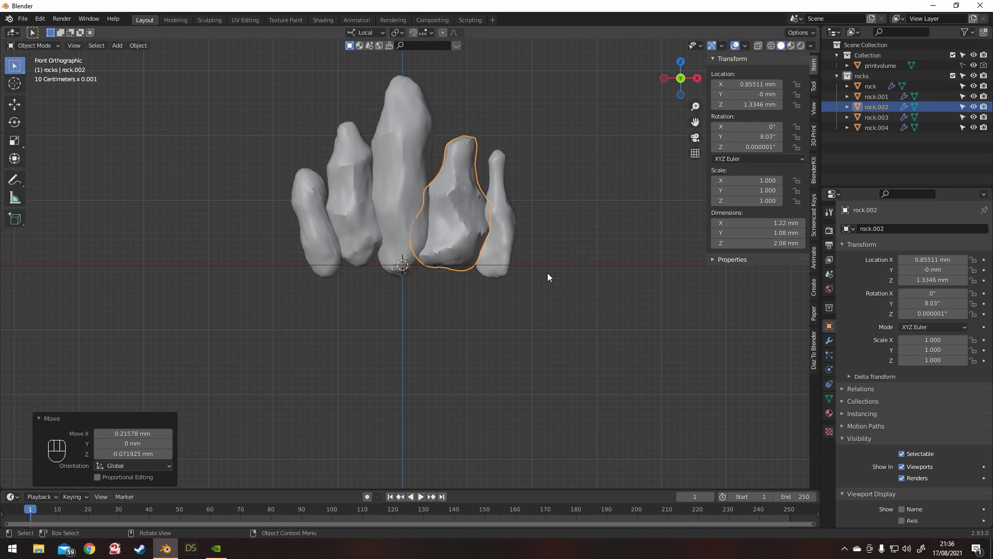
pyautogui.press('s')
pyautogui.press('z')
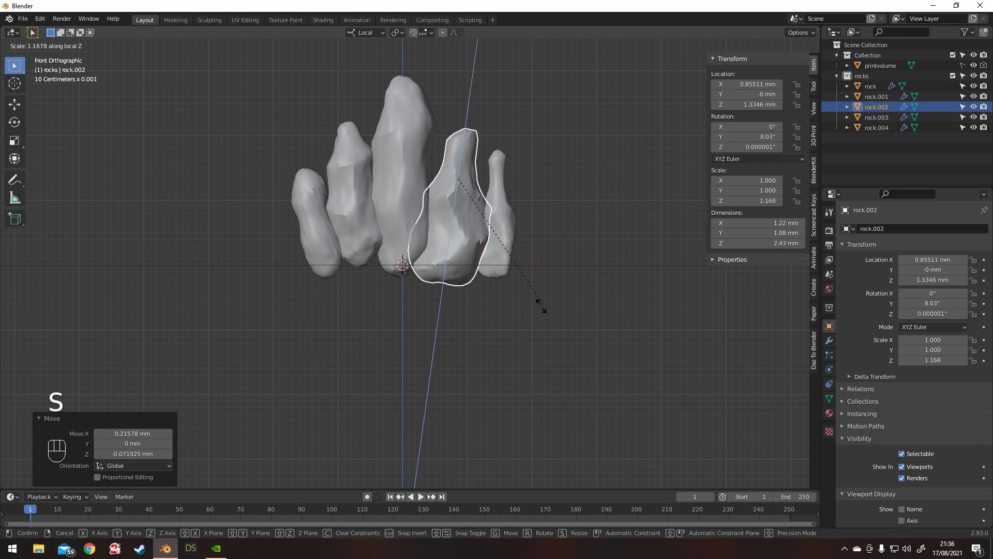
pyautogui.click(533, 326)
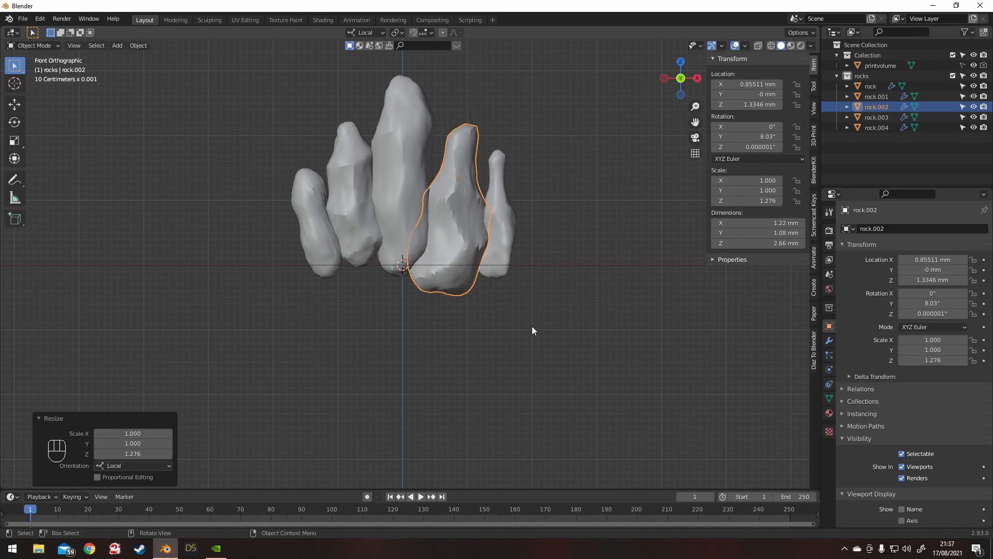
# Move rock.002 to about X 0.80 mm, Z 1.45 mm and apply its scale
pyautogui.press('g')
pyautogui.click(528, 317)
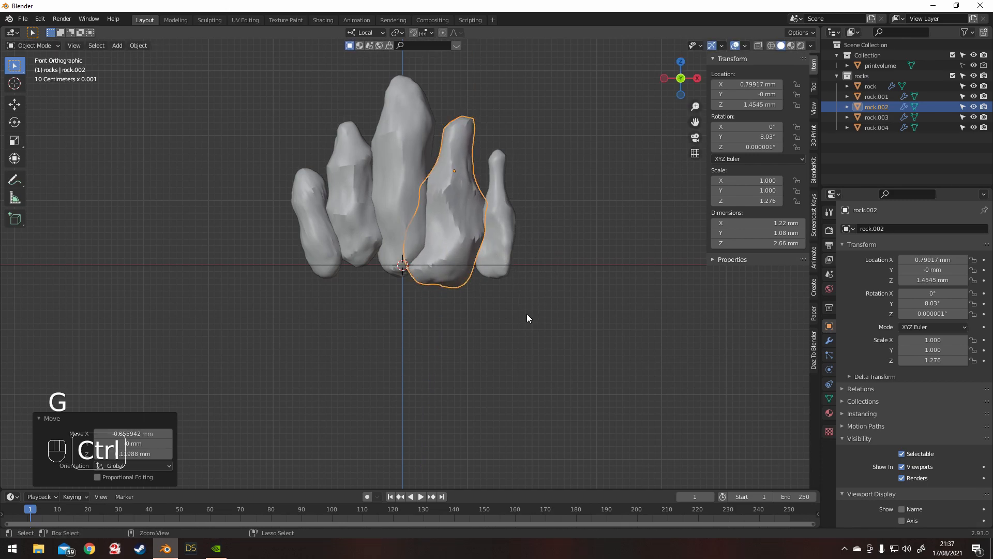
pyautogui.hotkey('ctrl', 'a')
pyautogui.click(526, 313)
# Tilt rock.003 by about 12° and move it outward to about X 2.10 mm, Z 1.15 mm
pyautogui.click(506, 231)
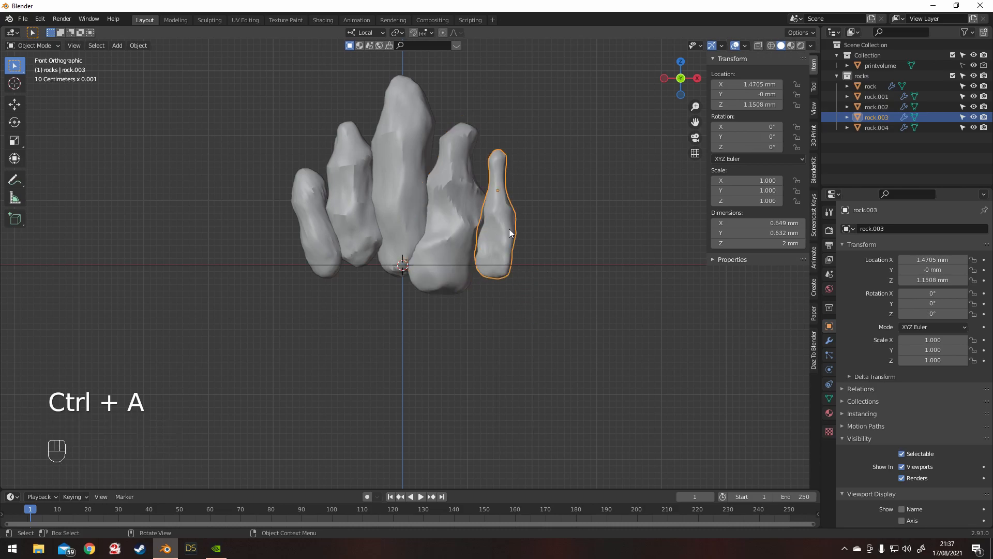
pyautogui.press('r')
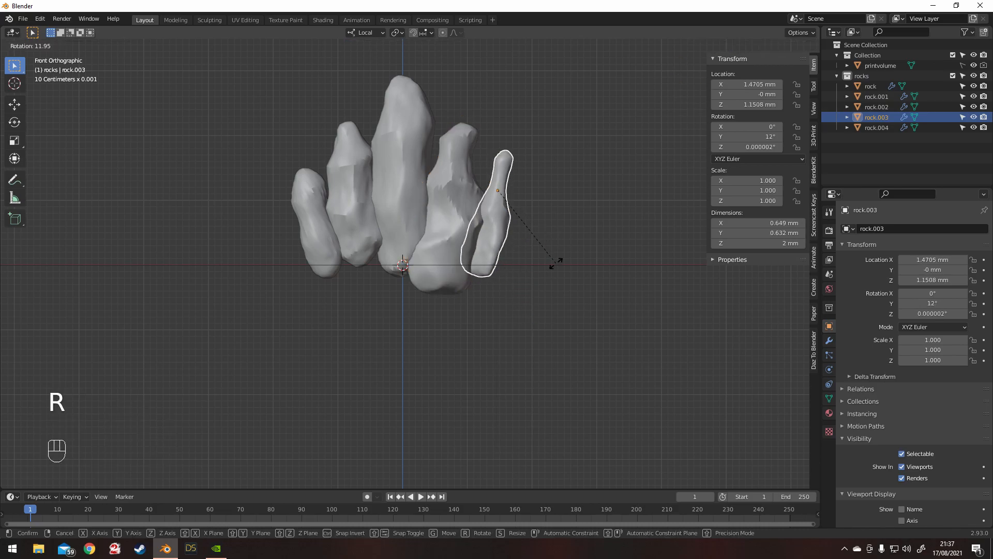
pyautogui.click(547, 266)
pyautogui.press('g')
pyautogui.rightClick(590, 269)
# Spread rock.002 to about X 1.18 mm, Z 1.77 mm and rock.004 to about X -1.88 mm, Z 0.68 mm
pyautogui.click(439, 229)
pyautogui.press('g')
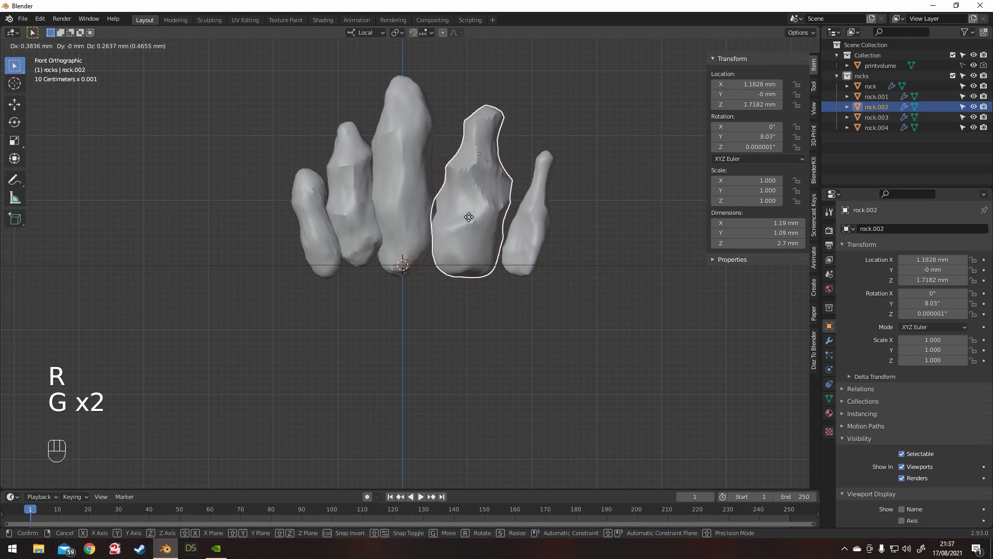
pyautogui.click(460, 206)
pyautogui.click(315, 225)
pyautogui.press('g')
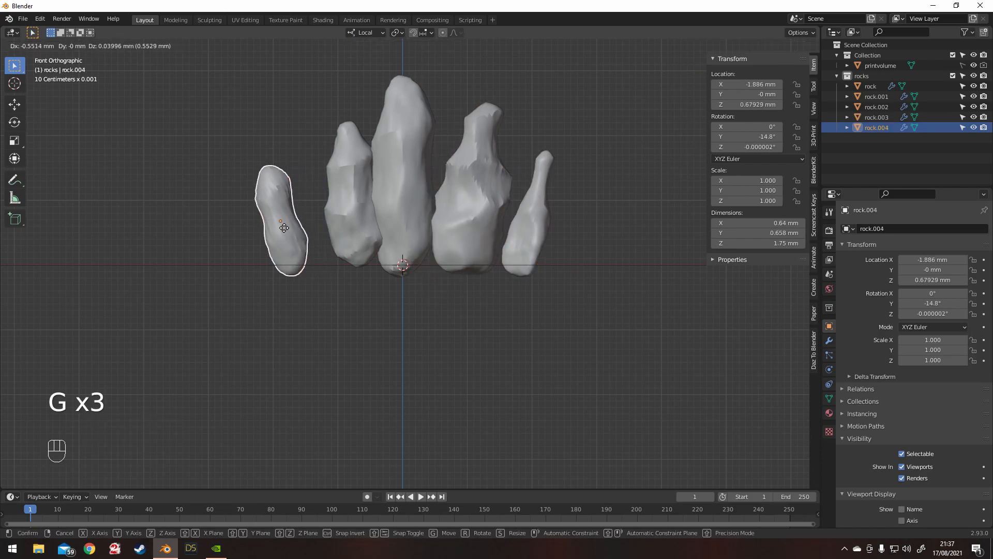
pyautogui.click(282, 224)
# Move rock.001 to about X -0.97 mm, Z 0.86 mm and stretch it by about 1.162 along its local Z axis
pyautogui.click(357, 197)
pyautogui.press('g')
pyautogui.click(344, 206)
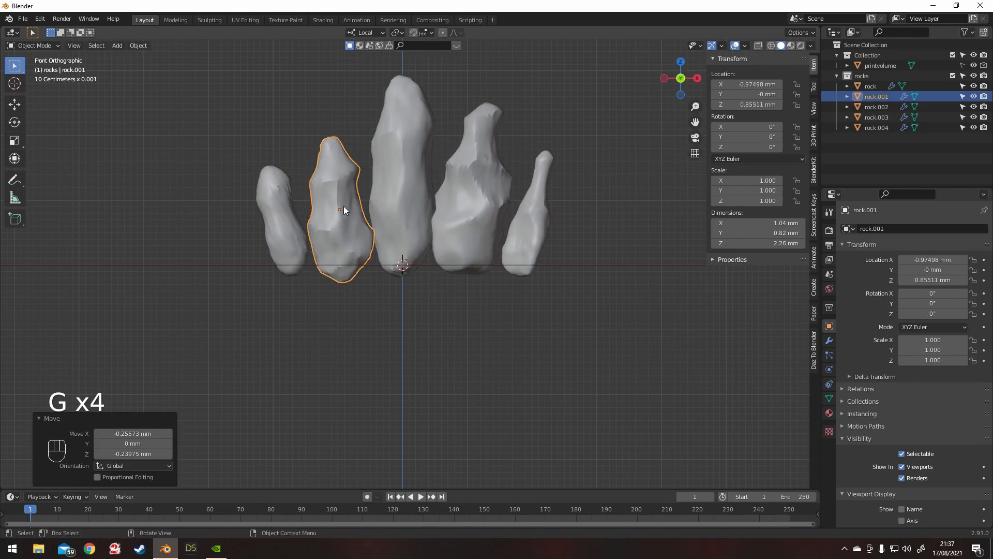
pyautogui.press('s')
pyautogui.press('z')
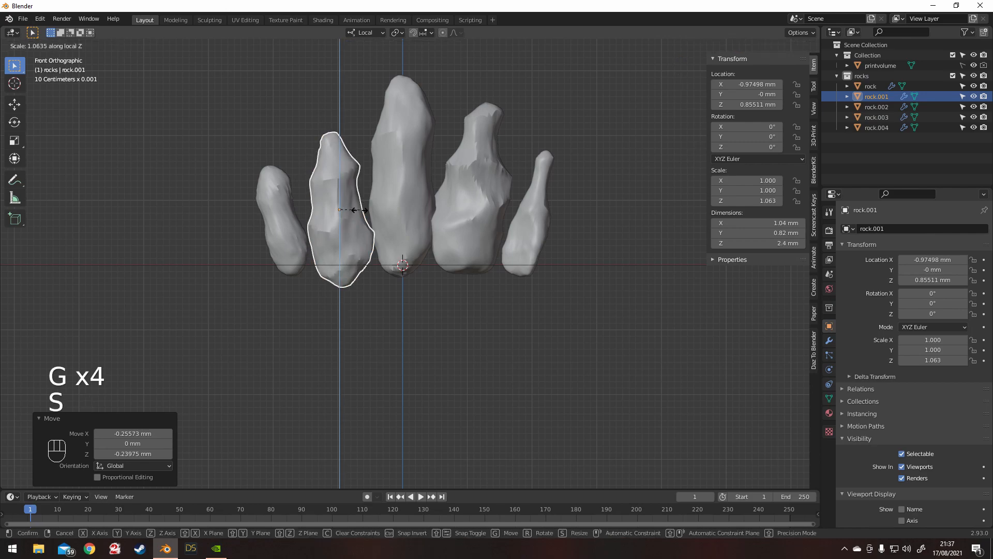
pyautogui.click(363, 215)
# Tilt rock.001 by about -11° and shift it outward to about X -1.1 mm, Z 0.97 mm
pyautogui.press('r')
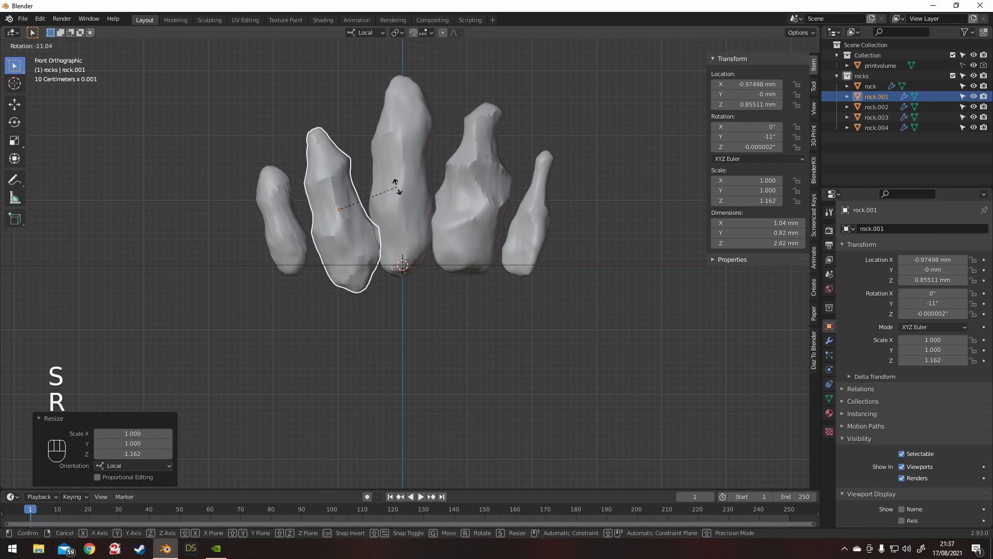
pyautogui.click(362, 206)
pyautogui.press('g')
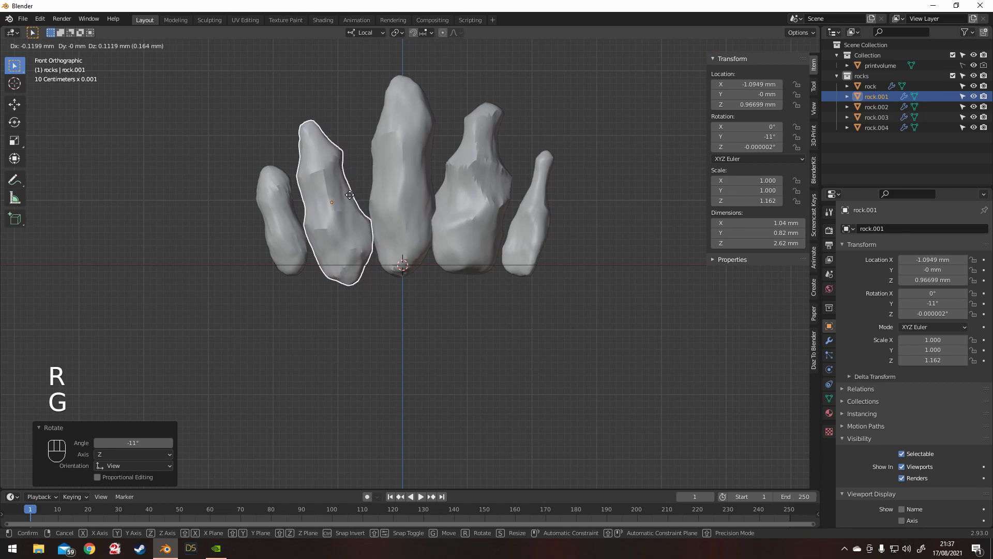
pyautogui.click(347, 195)
# Tilt rock.004 to about -26.3° and move it to about X -2.02 mm, Z 0.61 mm
pyautogui.click(284, 210)
pyautogui.press('r')
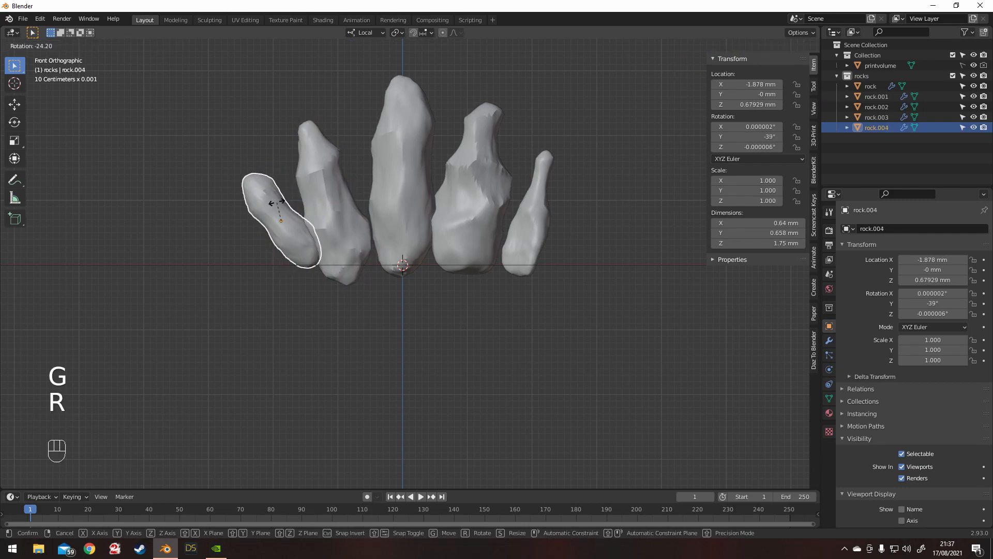
pyautogui.click(281, 203)
pyautogui.press('g')
pyautogui.click(271, 204)
# Nudge rock.003 slightly toward rock.002, to about X 2.06 mm, Z 1.16 mm
pyautogui.click(529, 202)
pyautogui.press('g')
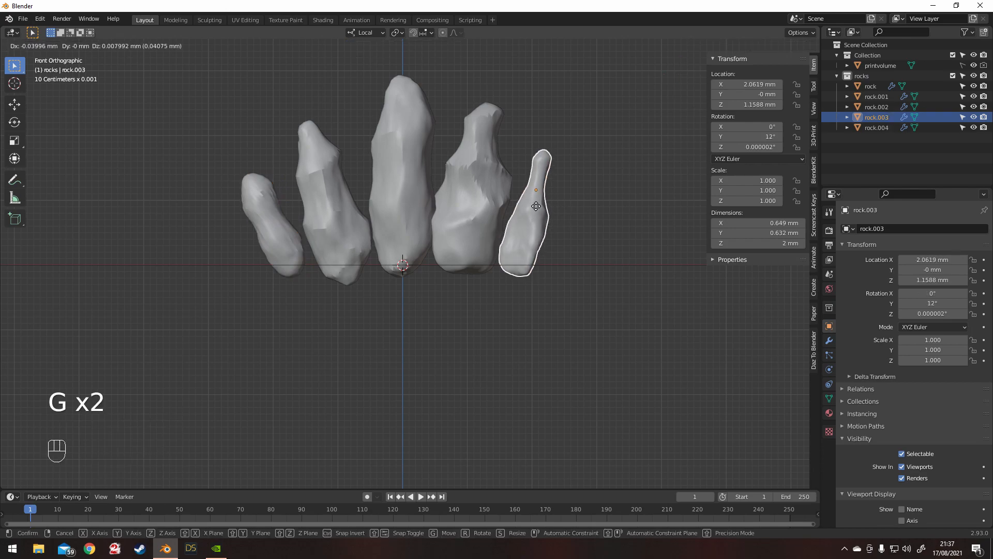
pyautogui.click(526, 203)
# Show the modifier stack of rock.004 and collapse its first three modifiers, Subsurf, Subsurf.001 and Displace
pyautogui.click(277, 222)
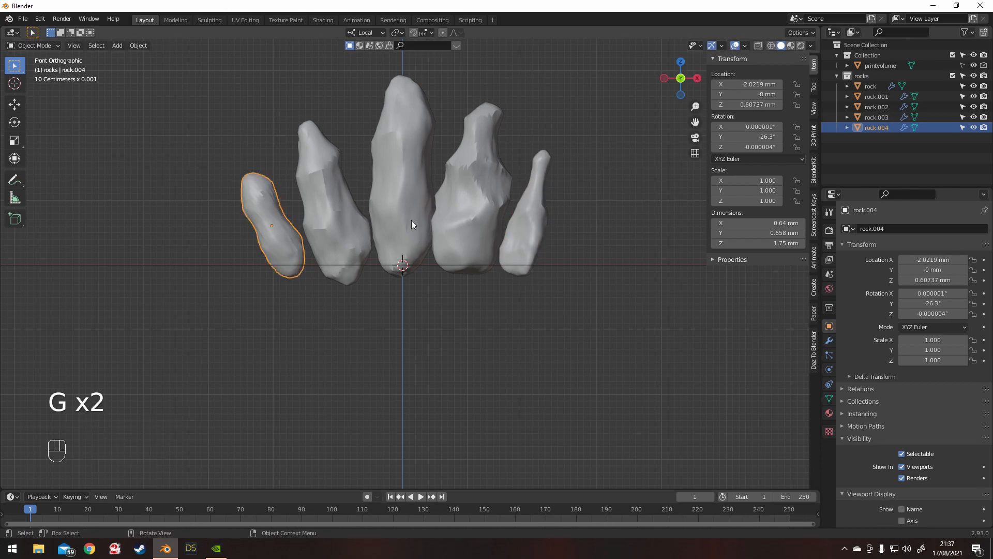
pyautogui.click(828, 342)
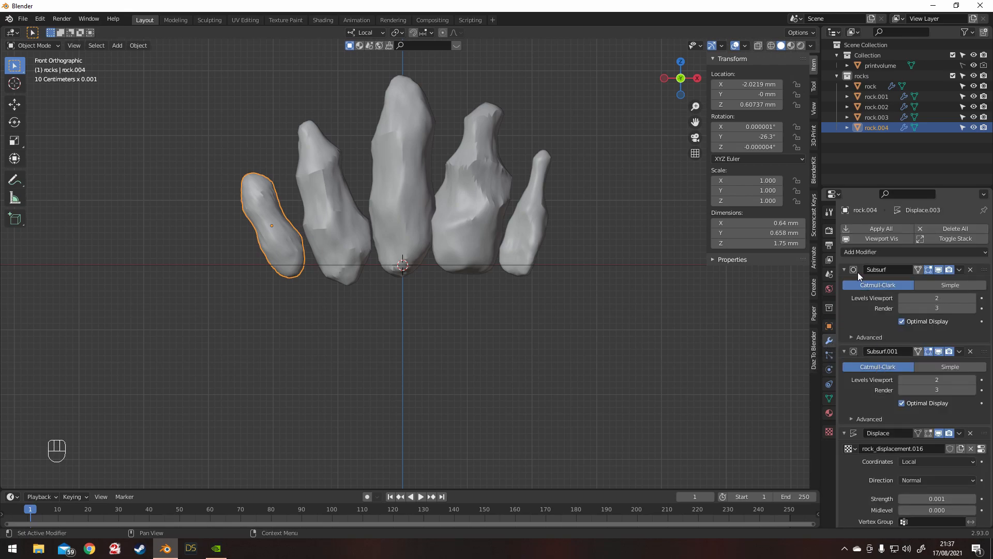
pyautogui.click(844, 269)
pyautogui.click(844, 284)
pyautogui.click(844, 298)
# Select the central rock and collapse all of its Subsurf and Displace modifiers
pyautogui.click(426, 205)
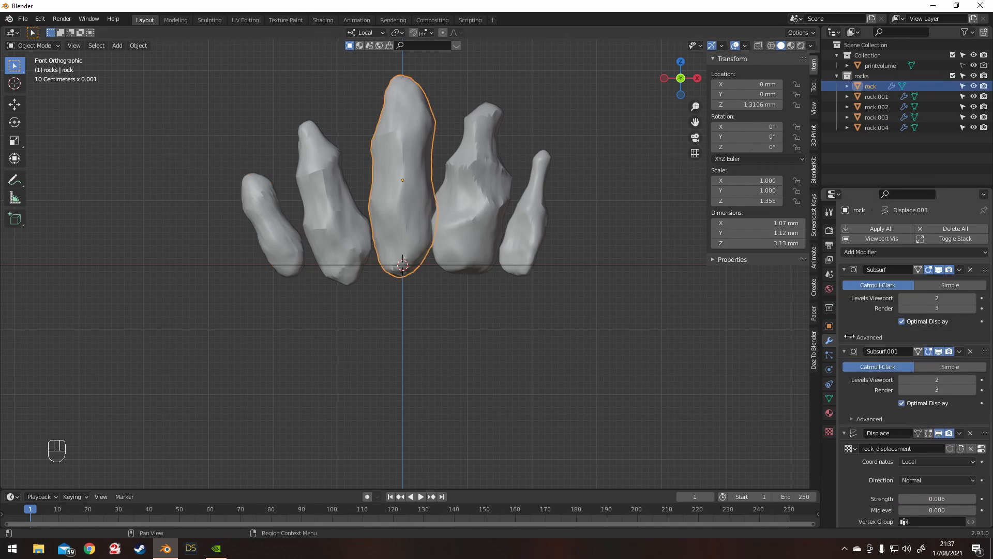
pyautogui.click(844, 269)
pyautogui.click(844, 284)
pyautogui.click(844, 298)
pyautogui.click(844, 313)
pyautogui.click(845, 328)
pyautogui.click(844, 342)
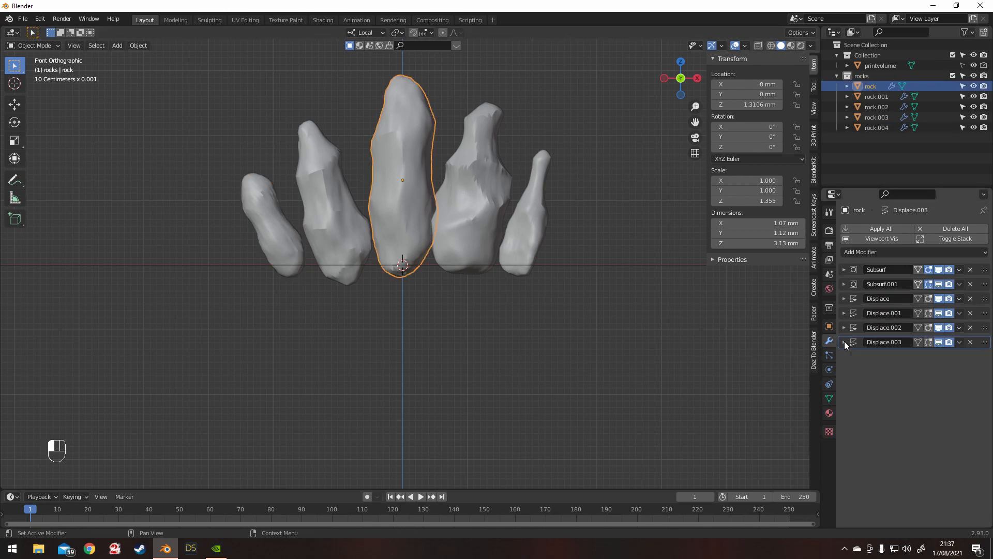
# Add a Decimate modifier to the central rock in Planar mode, with All Boundaries enabled and a 30° angle limit
pyautogui.click(882, 251)
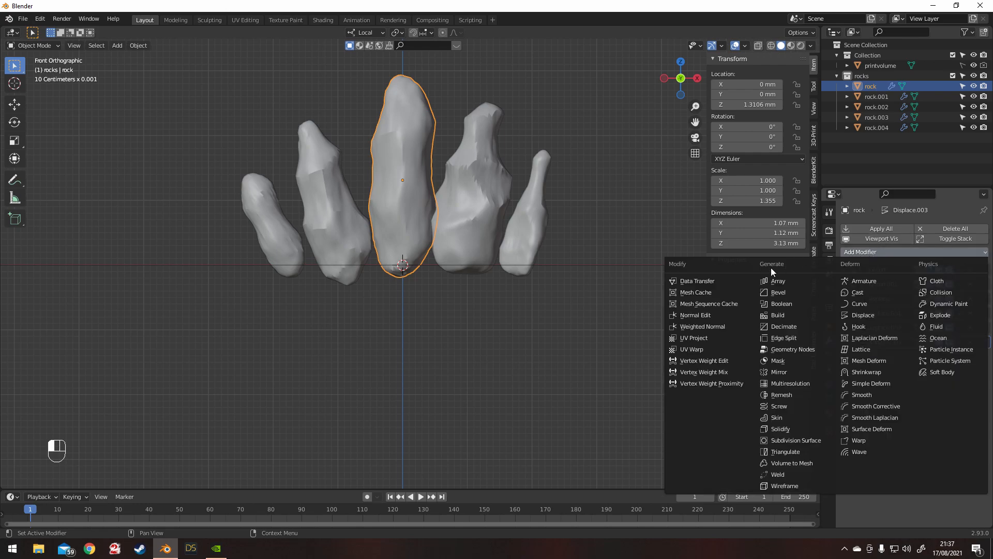
pyautogui.click(781, 326)
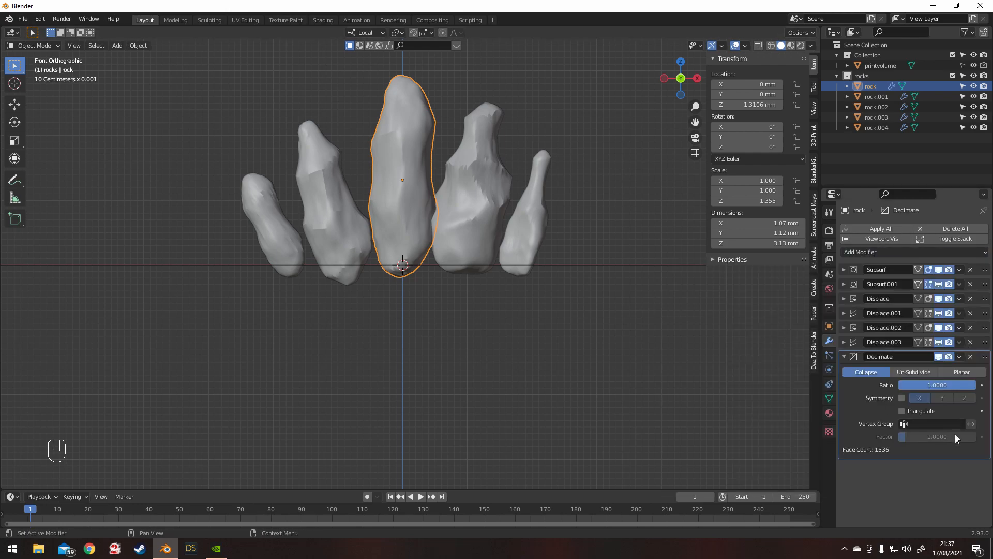
pyautogui.click(964, 372)
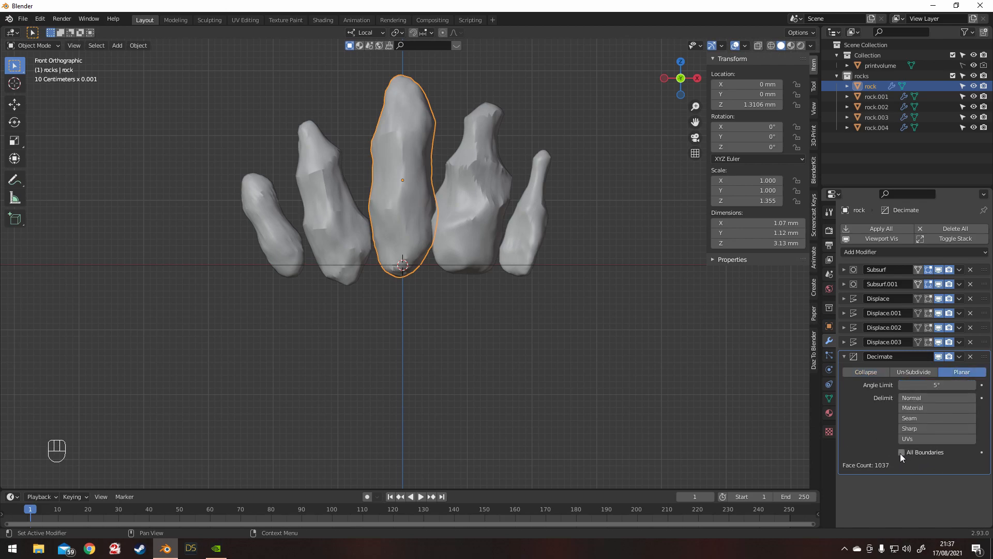
pyautogui.click(938, 385)
pyautogui.write('30')
pyautogui.press('Return')
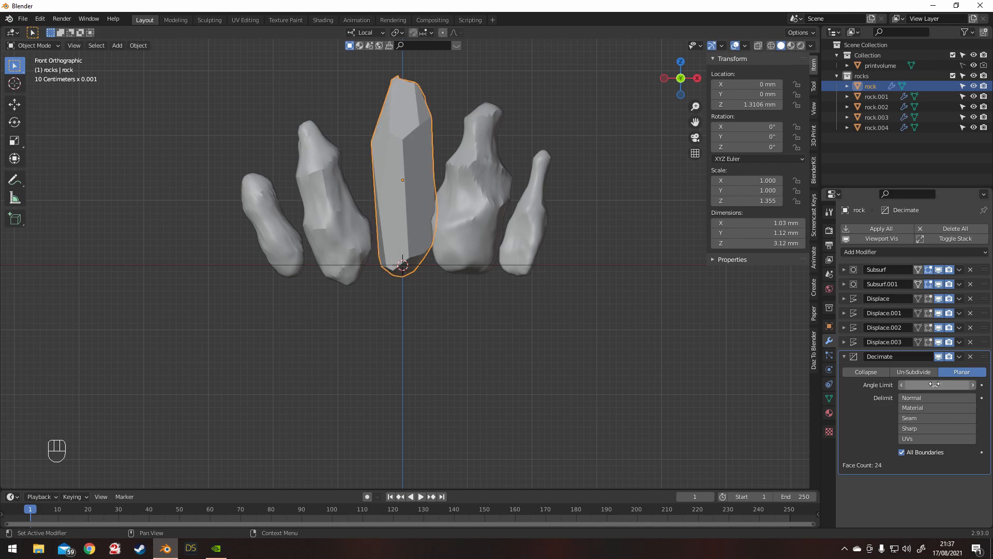
# Lower the Decimate angle limit of the central rock to about 27°
pyautogui.moveTo(405, 119); pyautogui.dragTo(369, 175, button='middle')
pyautogui.scroll(3, 491, 189)
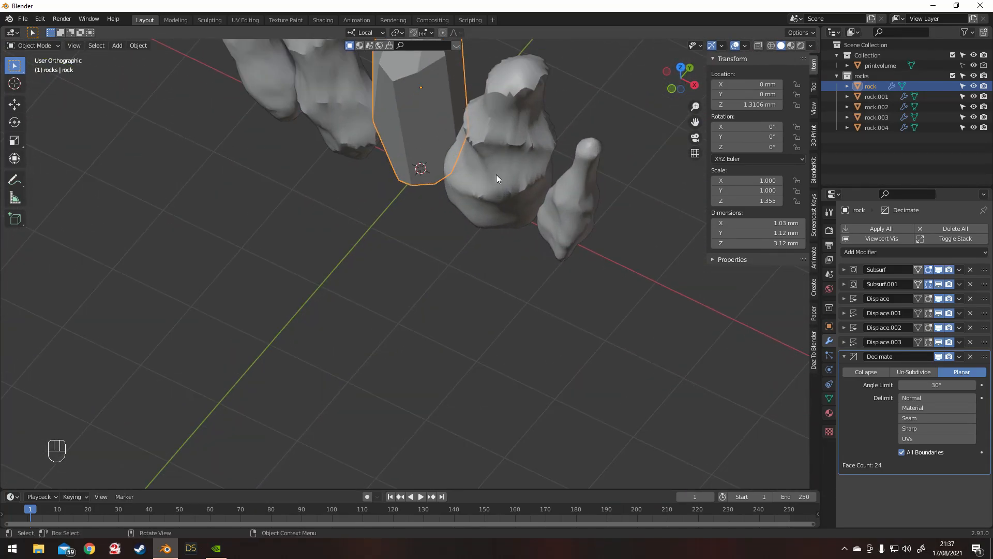
pyautogui.scroll(-1, 495, 175)
pyautogui.keyDown('shift'); pyautogui.moveTo(438, 156); pyautogui.dragTo(414, 268, button='middle'); pyautogui.keyUp('shift')
pyautogui.moveTo(936, 385); pyautogui.dragTo(922, 385)
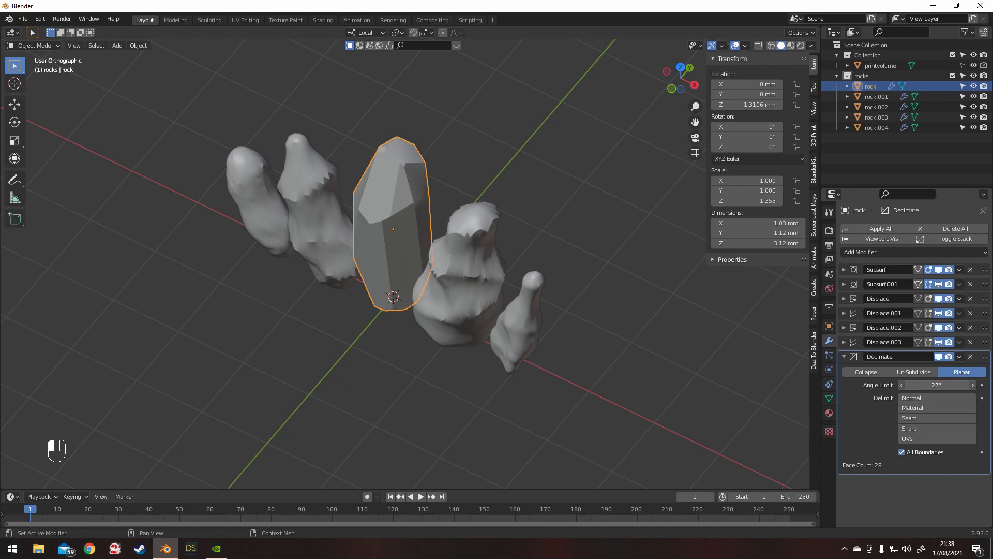
# Select rock.002 and collapse all of its Subsurf and Displace modifiers
pyautogui.click(460, 293)
pyautogui.moveTo(460, 293); pyautogui.dragTo(423, 324, button='middle')
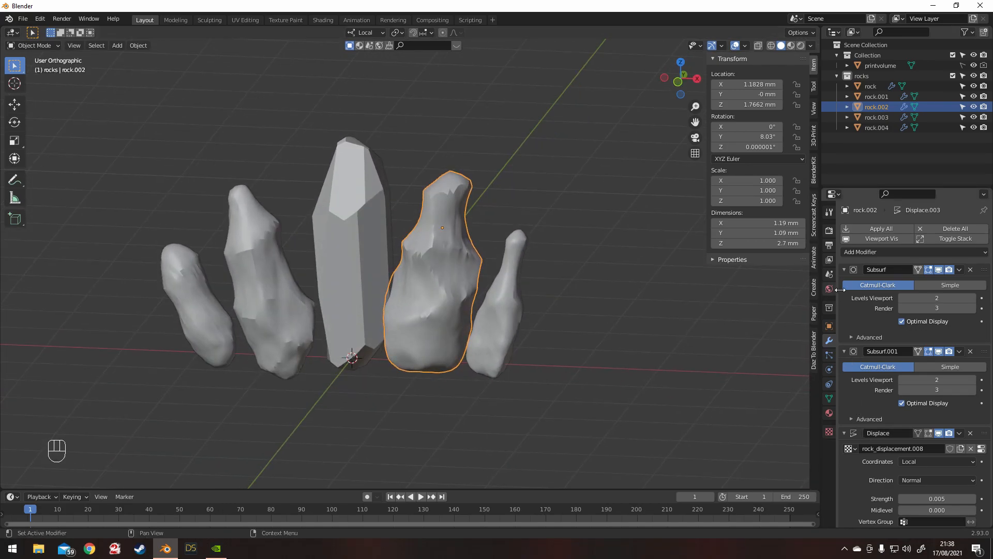
pyautogui.click(858, 251)
pyautogui.click(845, 269)
pyautogui.click(845, 284)
pyautogui.click(844, 299)
pyautogui.click(844, 313)
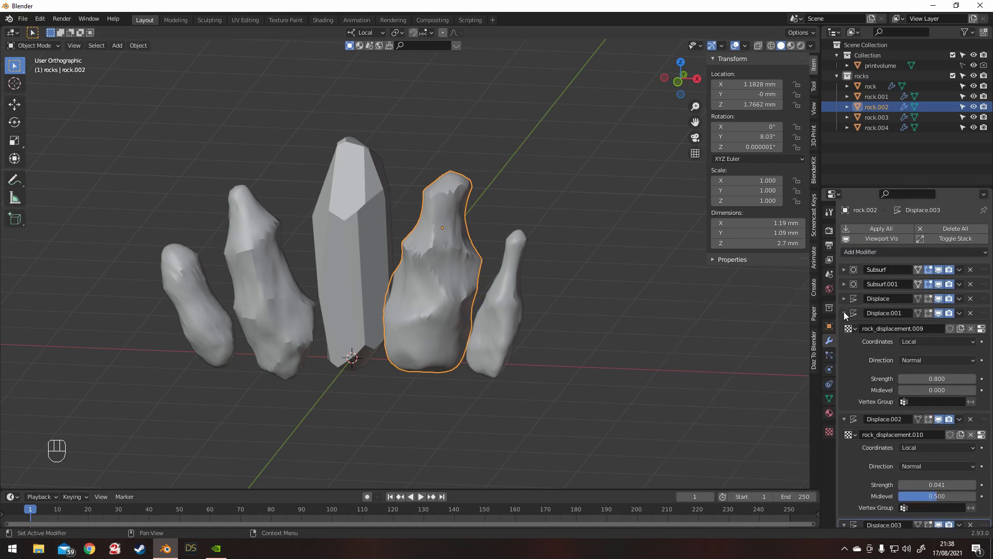
pyautogui.click(844, 327)
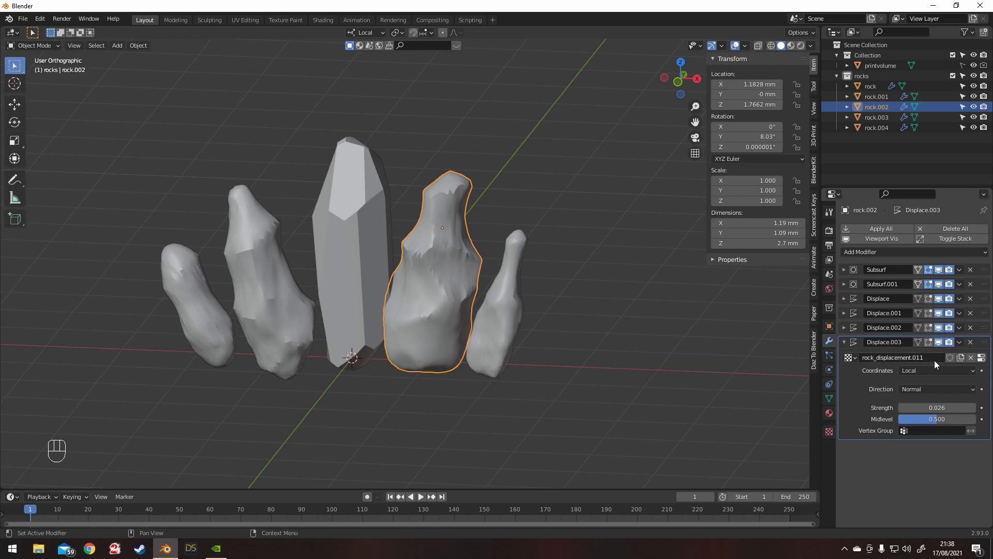
pyautogui.click(845, 343)
# Add a Decimate modifier to rock.002 in Planar mode, with All Boundaries enabled and a 29° angle limit
pyautogui.click(868, 253)
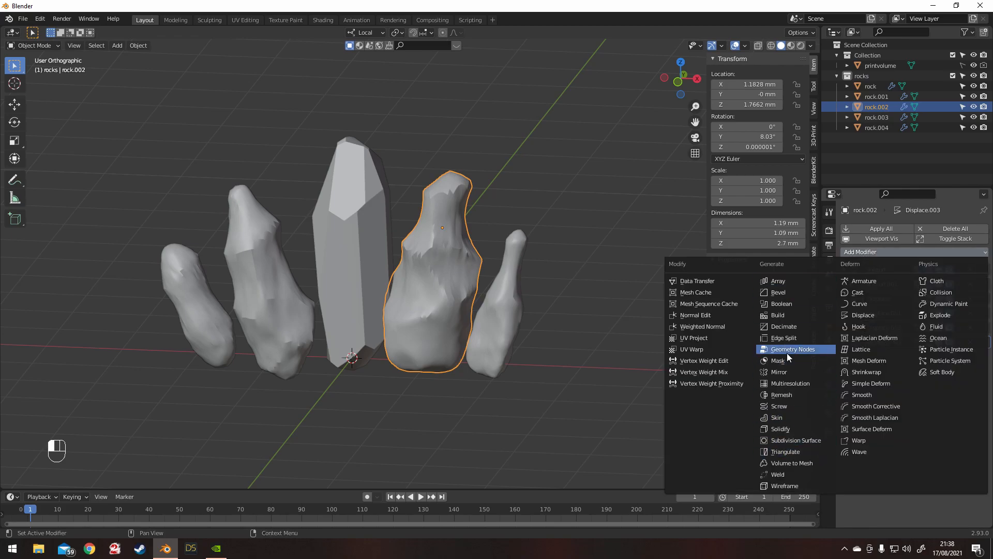
pyautogui.click(789, 326)
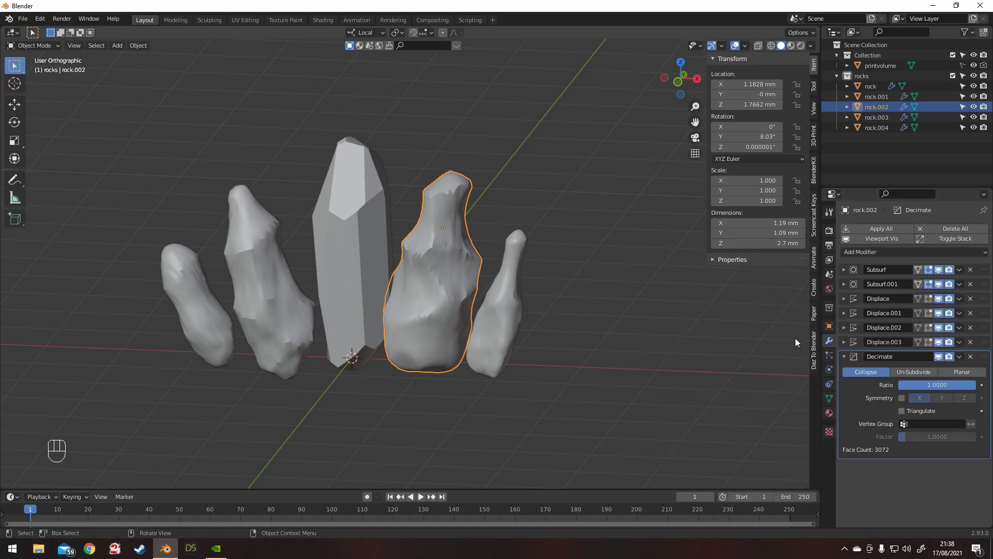
pyautogui.click(966, 372)
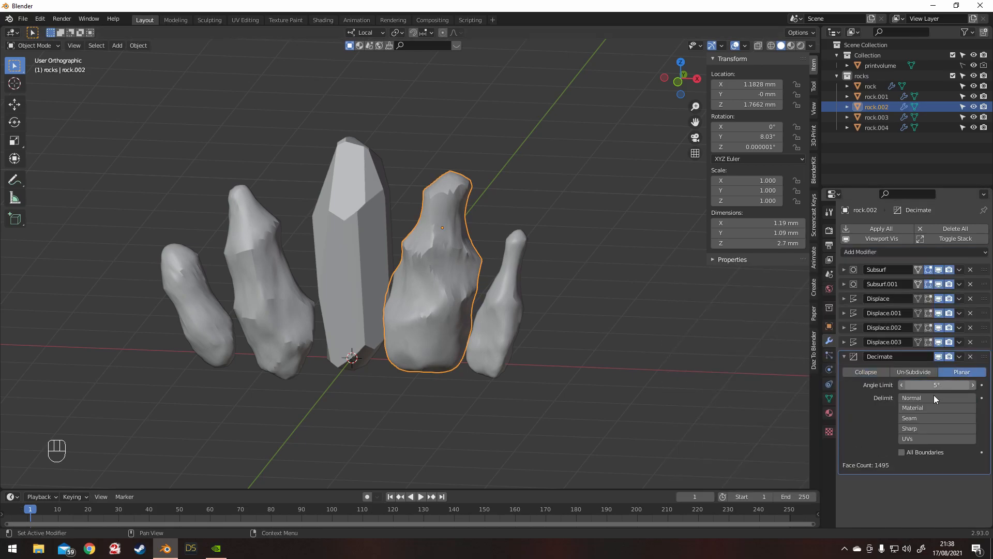
pyautogui.click(903, 452)
pyautogui.click(952, 385)
pyautogui.write('30')
pyautogui.press('Return')
pyautogui.moveTo(952, 385); pyautogui.dragTo(947, 385)
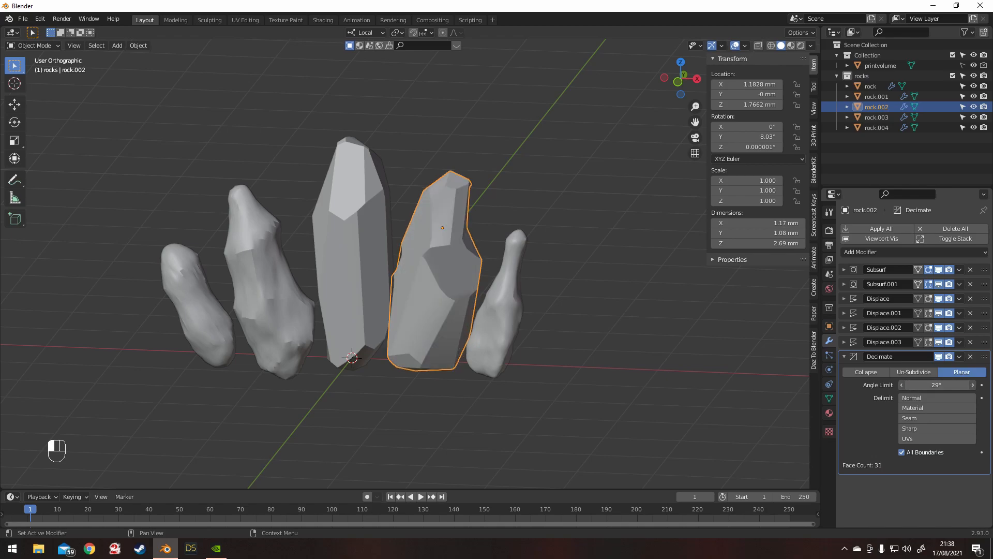
# Apply the object scale of the central rock and of rock.001
pyautogui.moveTo(690, 343); pyautogui.dragTo(517, 336, button='middle')
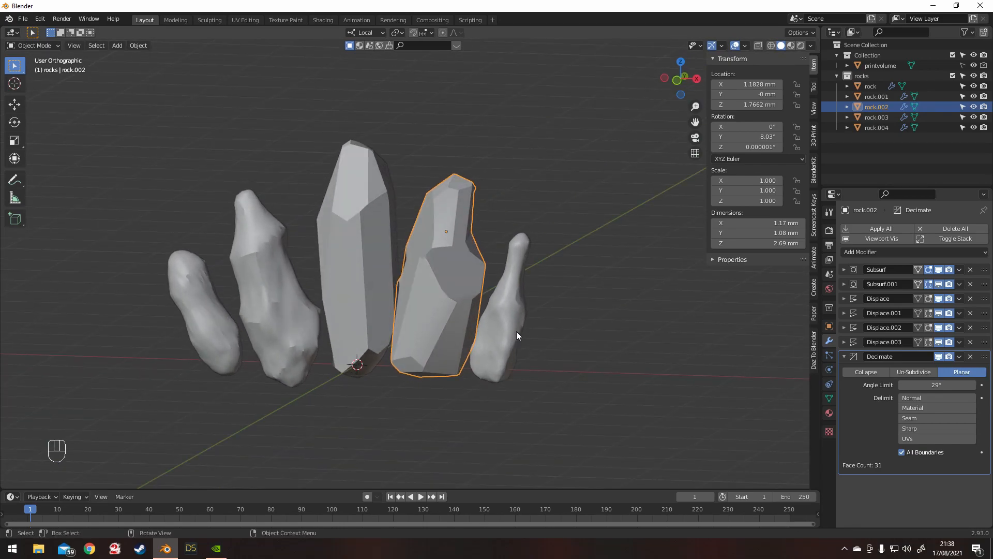
pyautogui.click(387, 268)
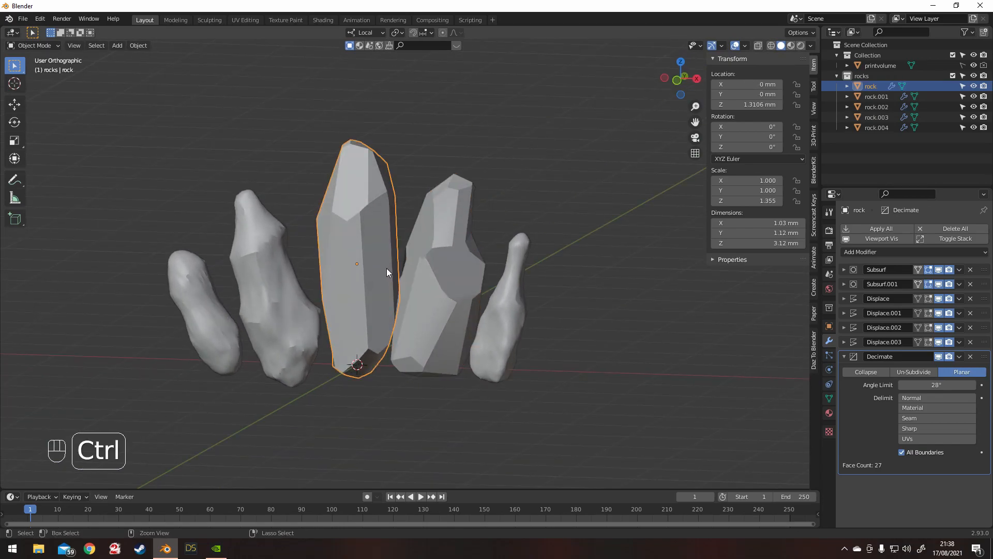
pyautogui.hotkey('ctrl', 'a')
pyautogui.click(386, 268)
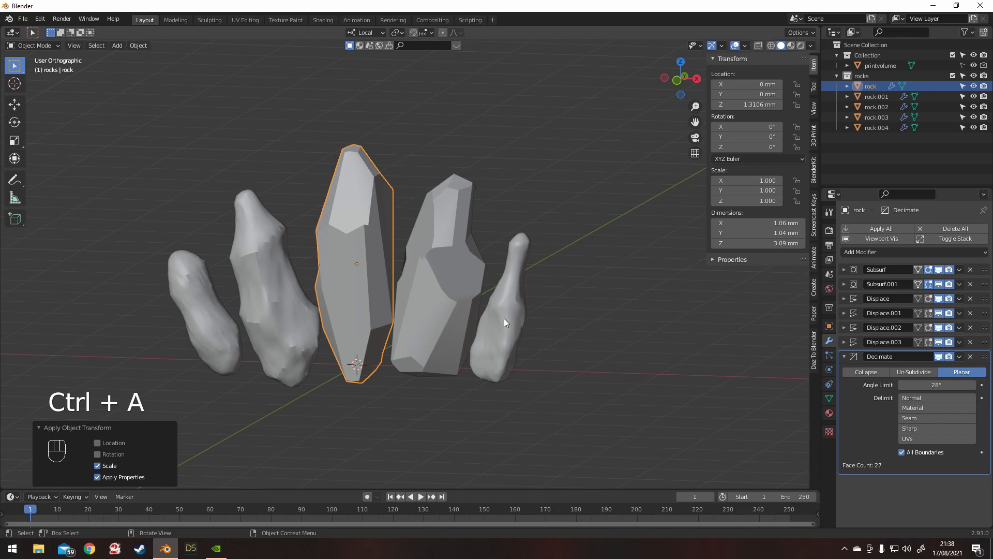
pyautogui.click(488, 320)
pyautogui.click(288, 290)
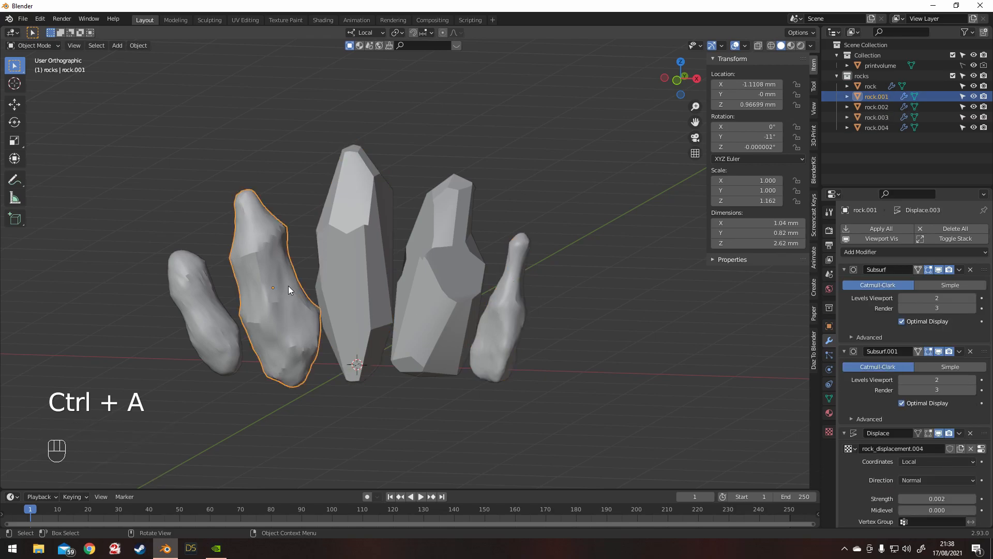
pyautogui.hotkey('ctrl', 'a')
pyautogui.click(250, 300)
# Add a Decimate modifier to rock.004 in Planar mode, with a 30° angle limit and All Boundaries enabled
pyautogui.click(205, 318)
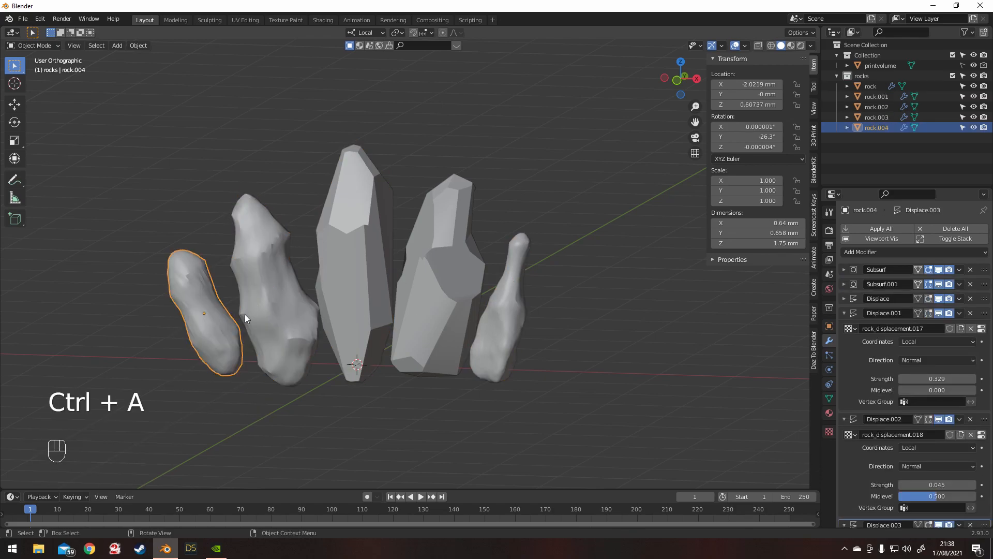
pyautogui.click(879, 252)
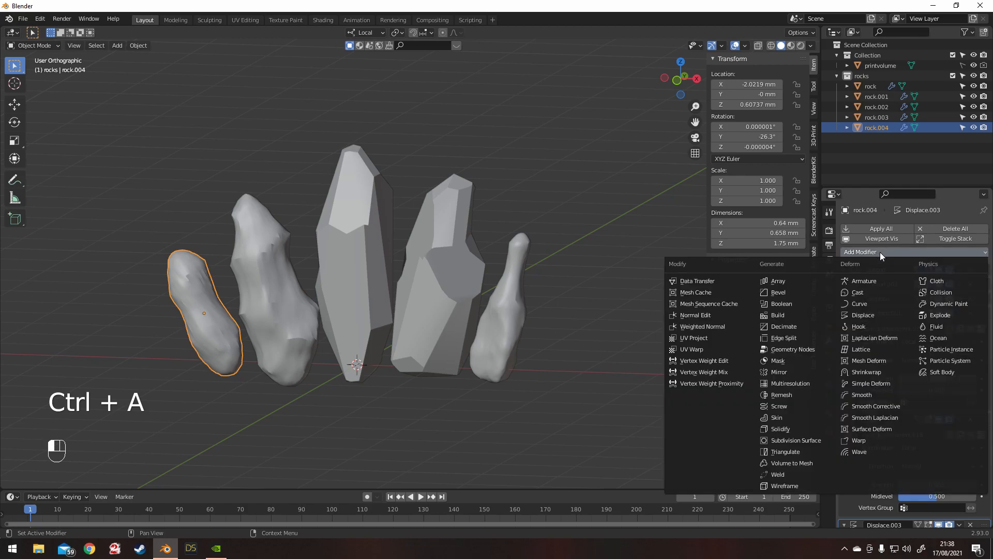
pyautogui.click(802, 328)
pyautogui.scroll(-8, 954, 383)
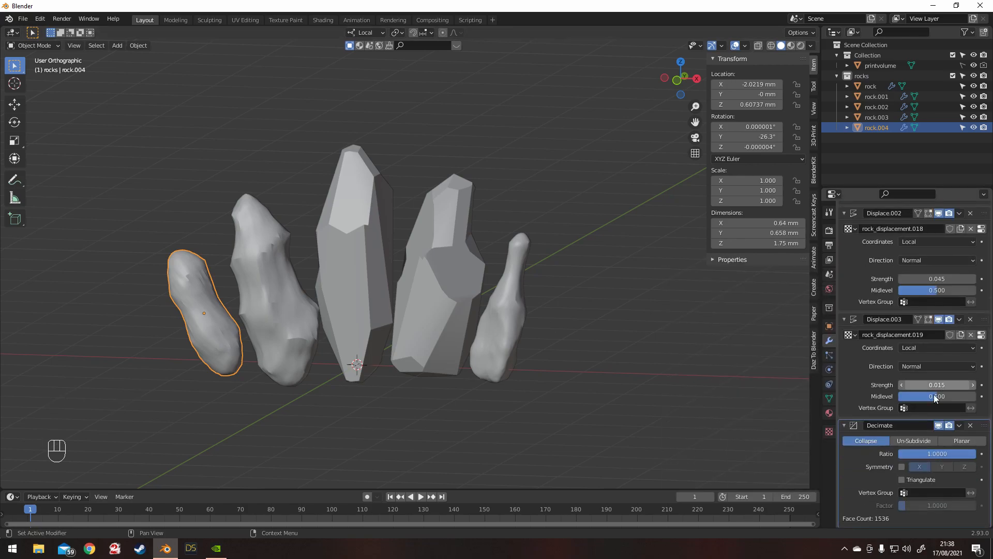
pyautogui.click(961, 441)
pyautogui.click(950, 454)
pyautogui.write('5d')
pyautogui.press('BackSpace')
pyautogui.press('BackSpace')
pyautogui.write('30')
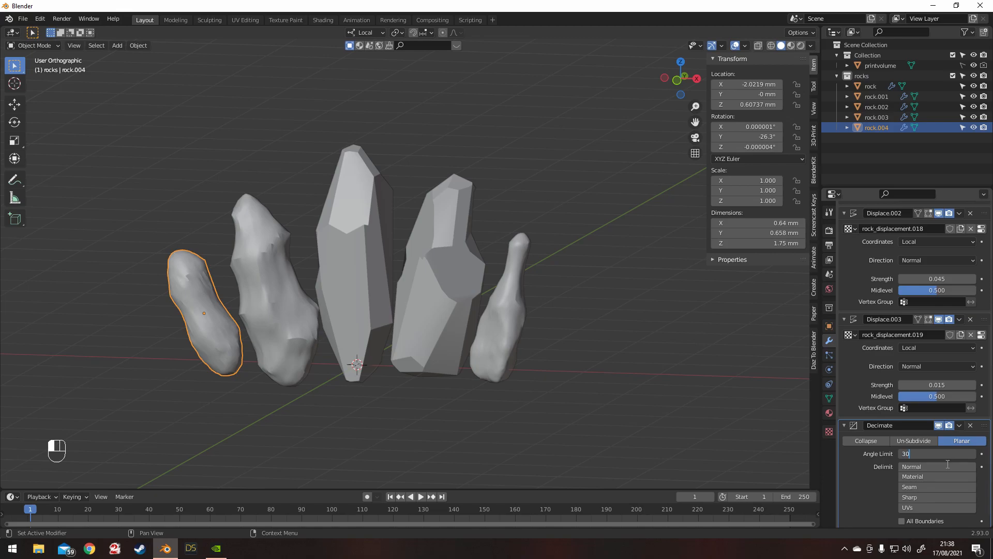
pyautogui.press('Return')
pyautogui.click(901, 520)
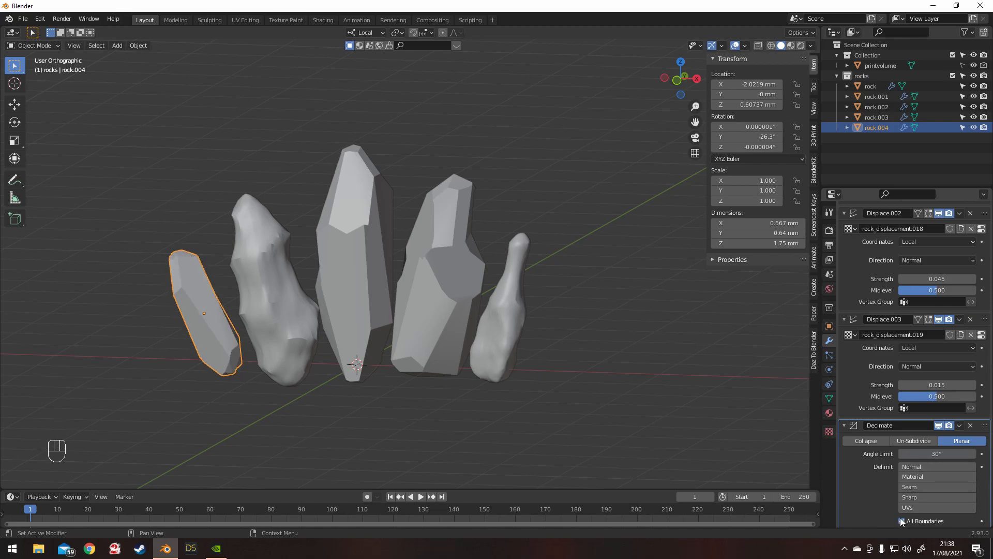
# Add a Decimate modifier to rock.001 in Planar mode, with a 30° angle limit and All Boundaries enabled
pyautogui.click(293, 318)
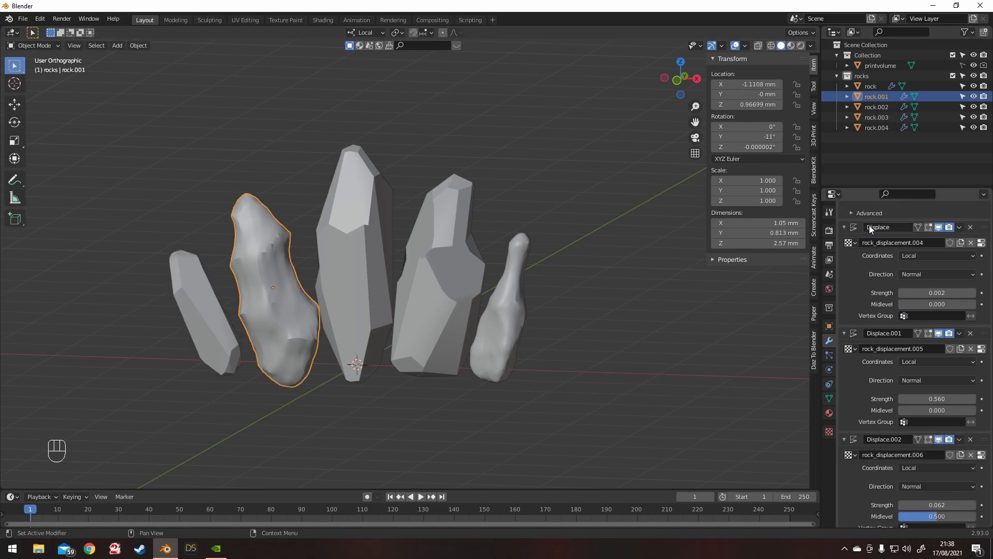
pyautogui.scroll(3, 880, 229)
pyautogui.click(876, 250)
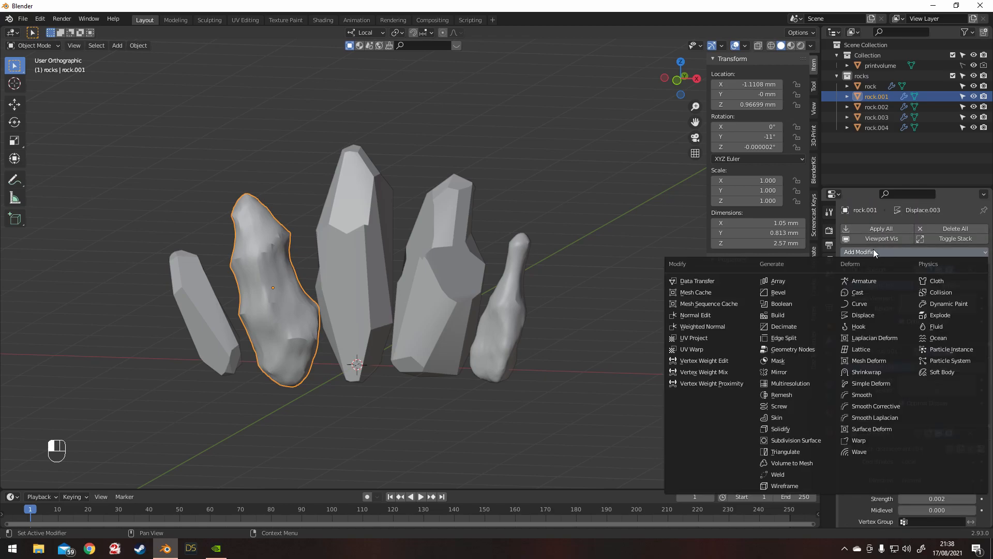
pyautogui.click(792, 324)
pyautogui.scroll(-5, 949, 355)
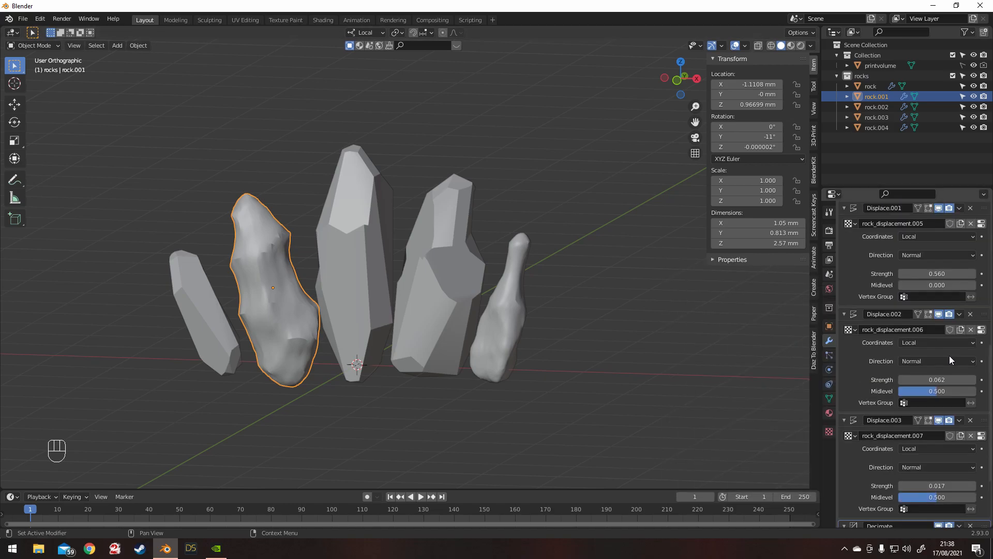
pyautogui.click(960, 440)
pyautogui.click(940, 454)
pyautogui.write('5d')
pyautogui.press('Return')
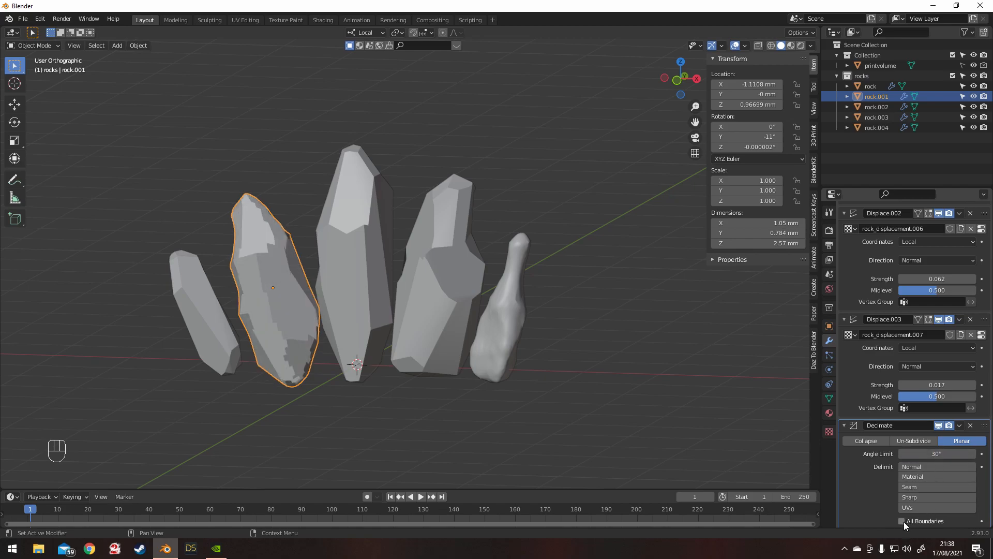
pyautogui.click(903, 521)
# Add a Decimate modifier to rock.003 in Planar mode, with a 30° angle limit and All Boundaries enabled
pyautogui.click(514, 311)
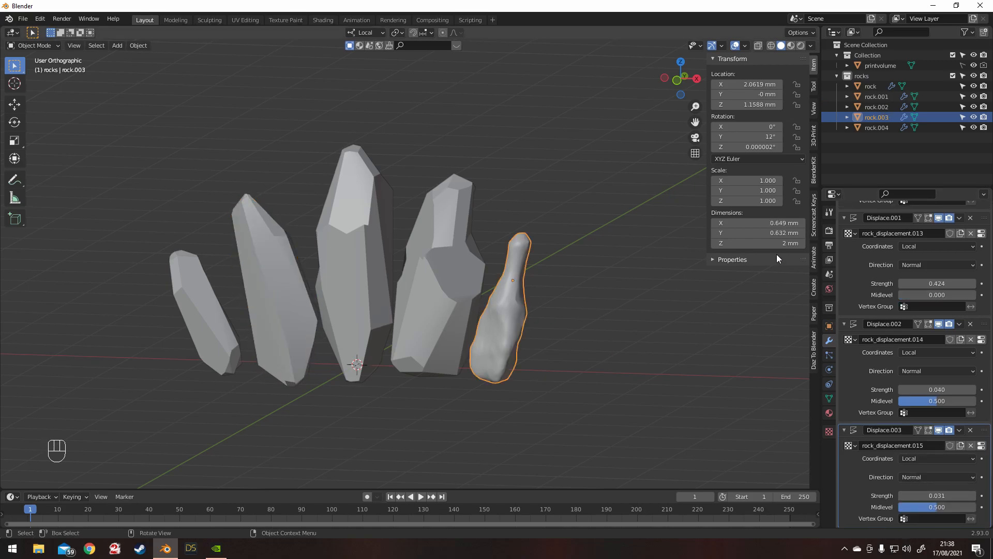
pyautogui.scroll(5, 909, 250)
pyautogui.click(882, 251)
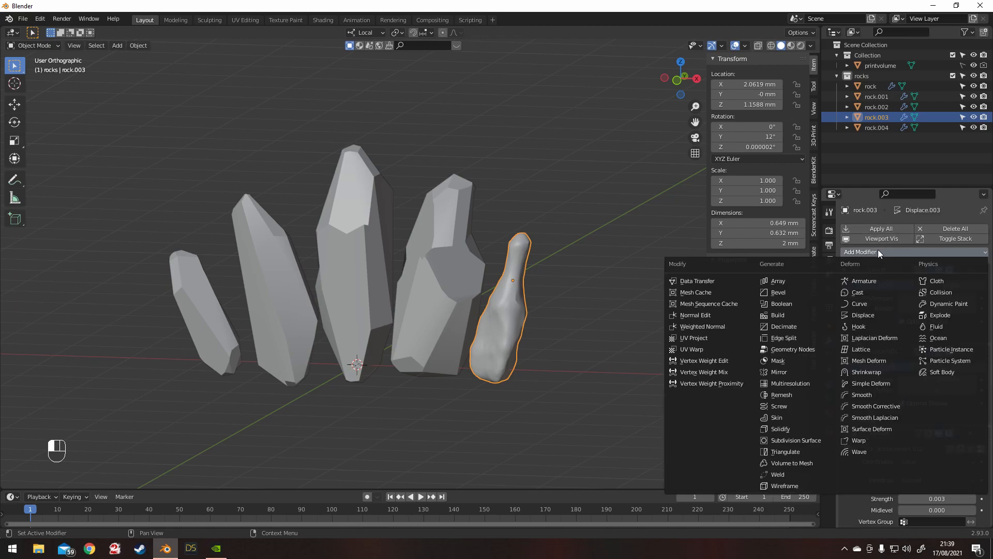
pyautogui.click(799, 328)
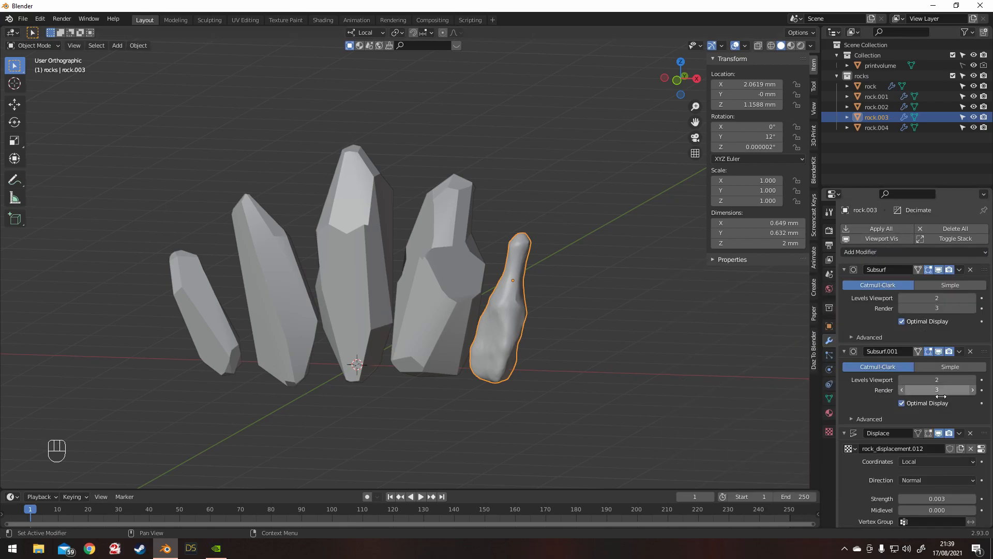
pyautogui.scroll(-5, 924, 378)
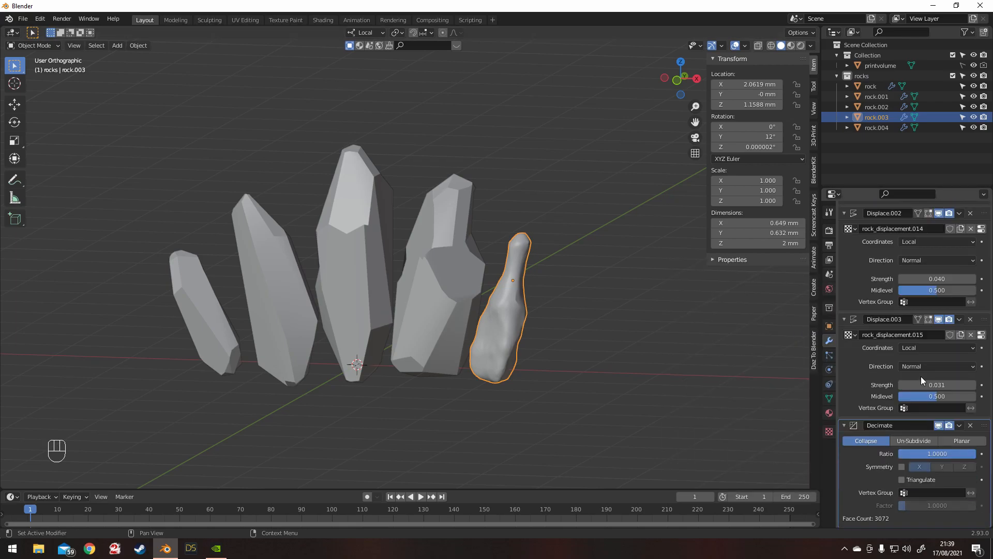
pyautogui.click(968, 440)
pyautogui.click(920, 454)
pyautogui.write('30')
pyautogui.press('Return')
# In front view, duplicate rock.004 to the cluster's opposite end beside rock.003 and rotate the copy about 66° so it leans outward
pyautogui.moveTo(615, 274)
pyautogui.mouseDown(button='middle')
pyautogui.moveTo(601, 263)
pyautogui.moveTo(802, 273)
pyautogui.moveTo(605, 259)
pyautogui.mouseUp(button='middle')
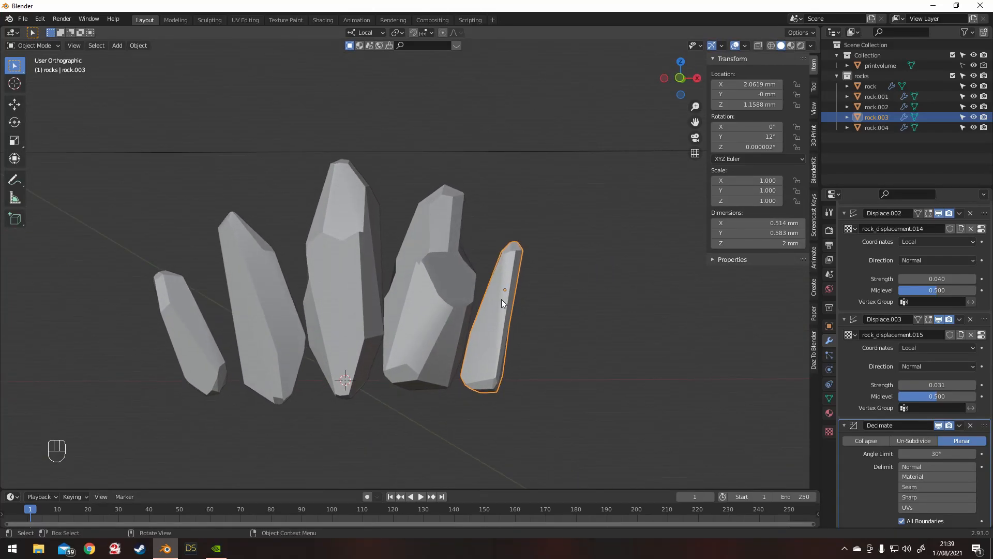
pyautogui.keyDown('shift'); pyautogui.moveTo(550, 298); pyautogui.dragTo(539, 255, button='middle'); pyautogui.keyUp('shift')
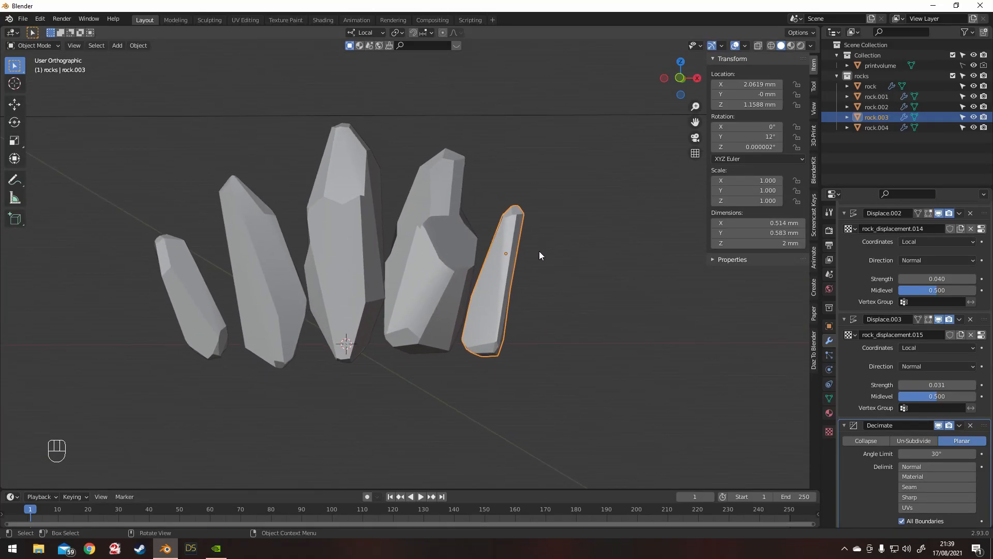
pyautogui.click(203, 312)
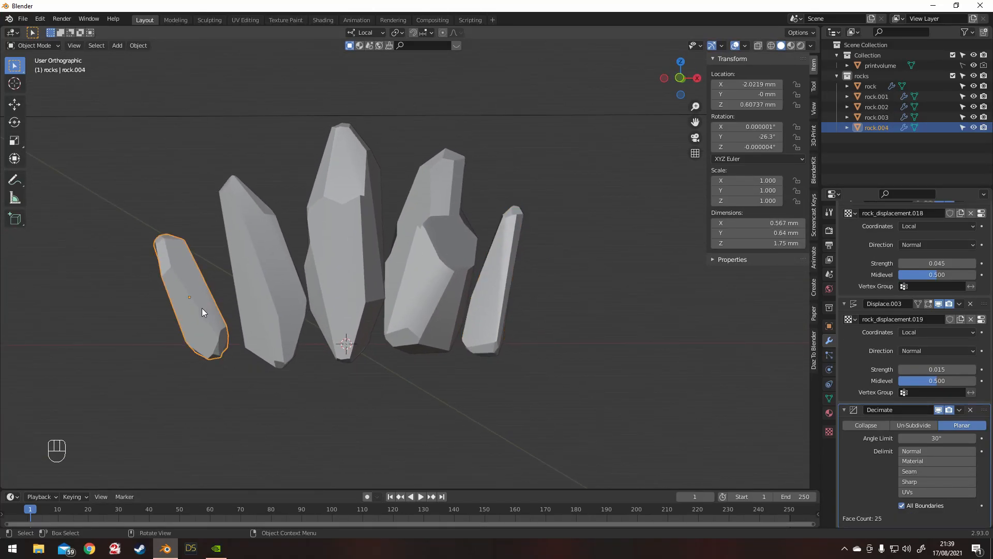
pyautogui.press('KP_1')
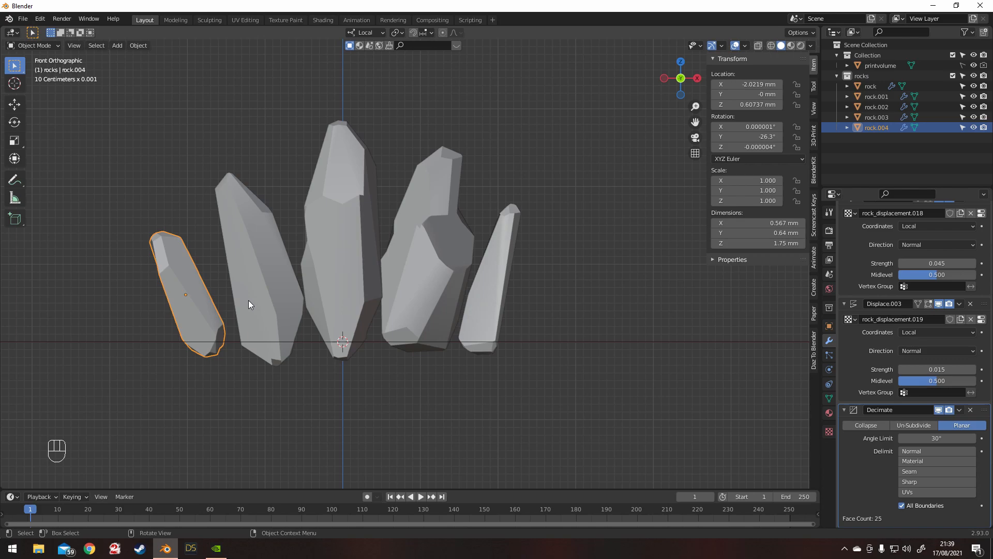
pyautogui.hotkey('shift', 'd')
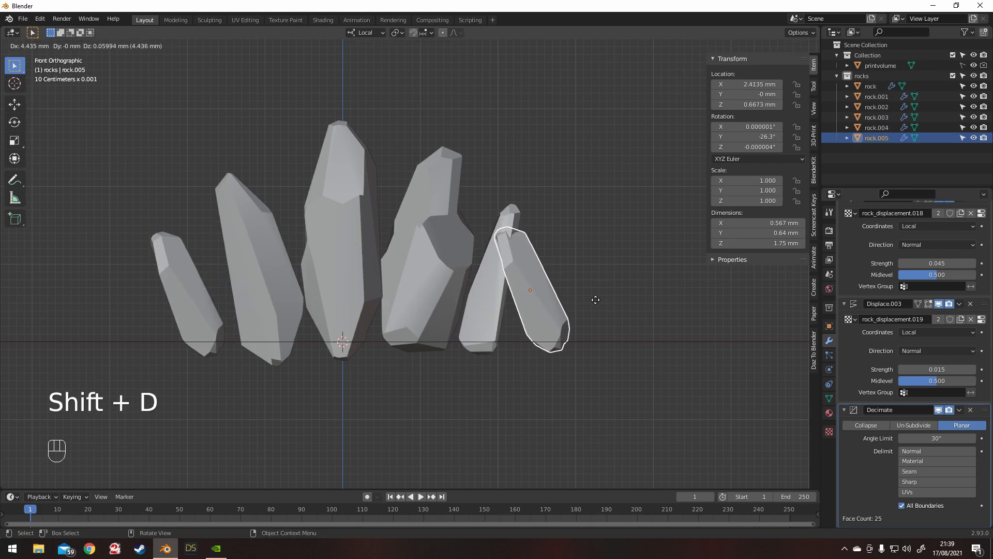
pyautogui.click(595, 297)
pyautogui.press('r')
pyautogui.click(576, 350)
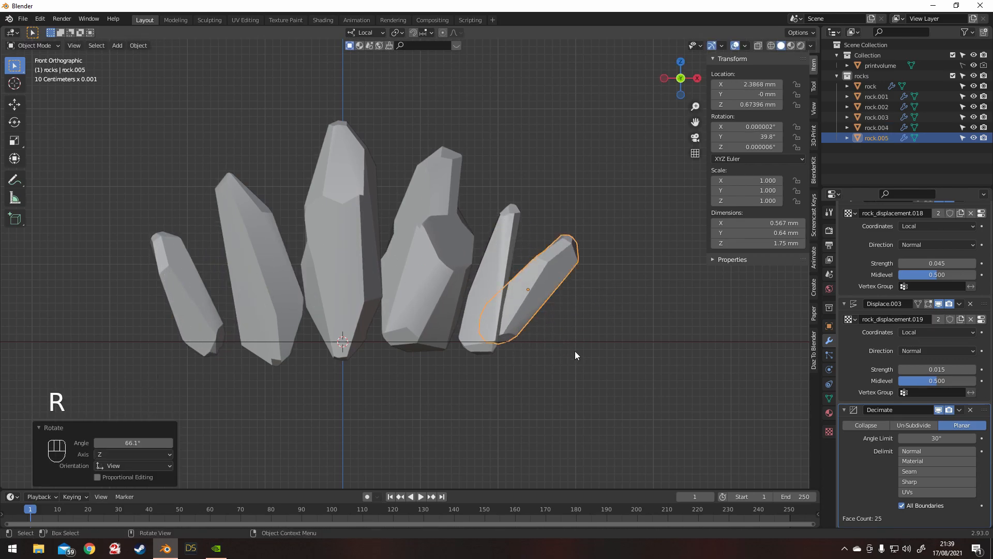
# Shrink the duplicated crystal to about 0.75 scale and lower it to the ground line beside rock.003
pyautogui.press('s')
pyautogui.click(610, 309)
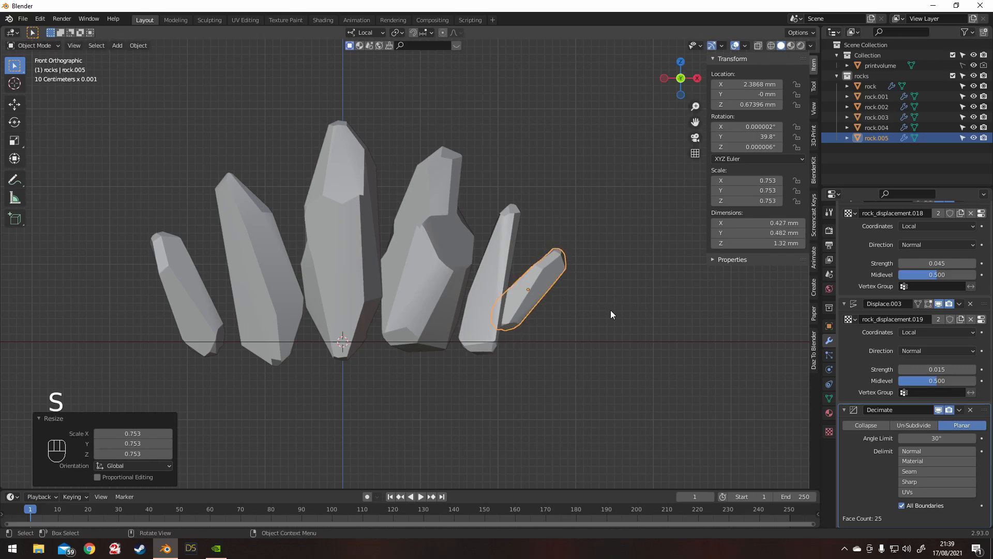
pyautogui.press('g')
pyautogui.click(619, 337)
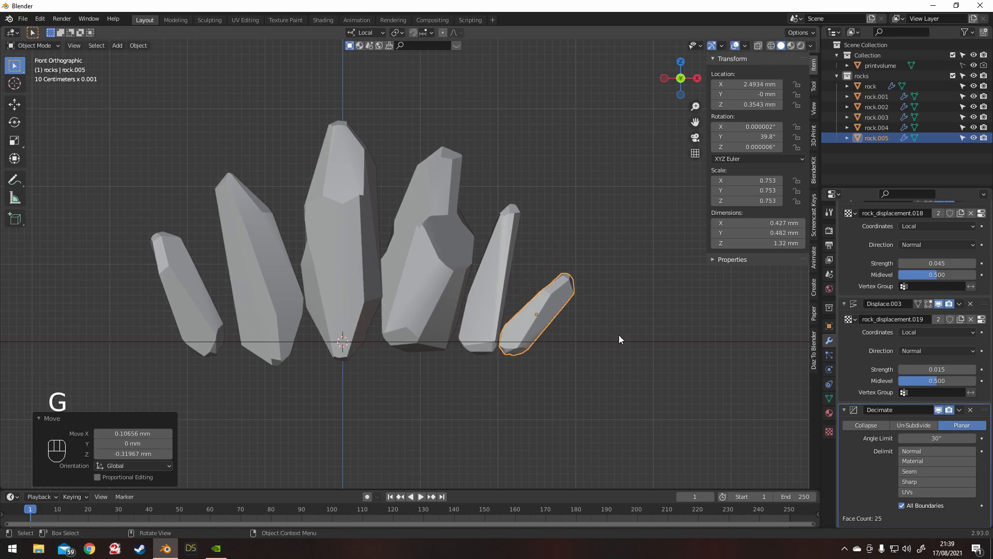
# Apply the duplicated crystal's scale, shrink it again to about 0.70 and move it against the base of rock.003
pyautogui.hotkey('ctrl', 'a')
pyautogui.click(618, 335)
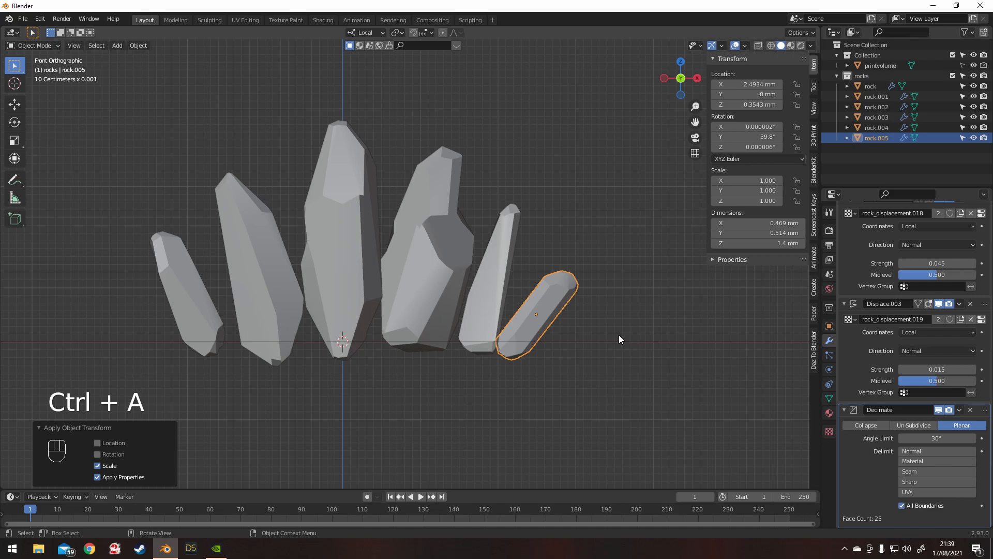
pyautogui.press('s')
pyautogui.click(606, 334)
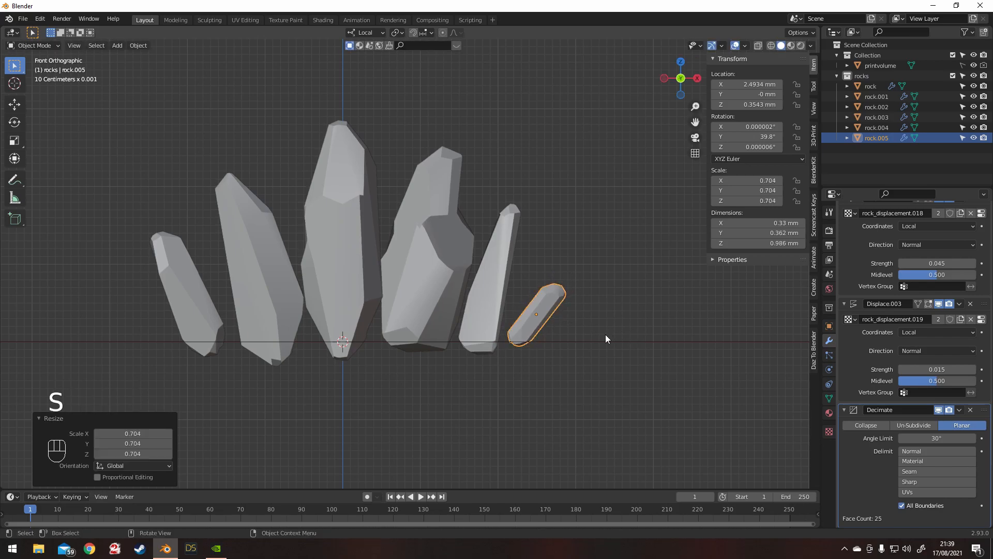
pyautogui.press('g')
pyautogui.click(599, 343)
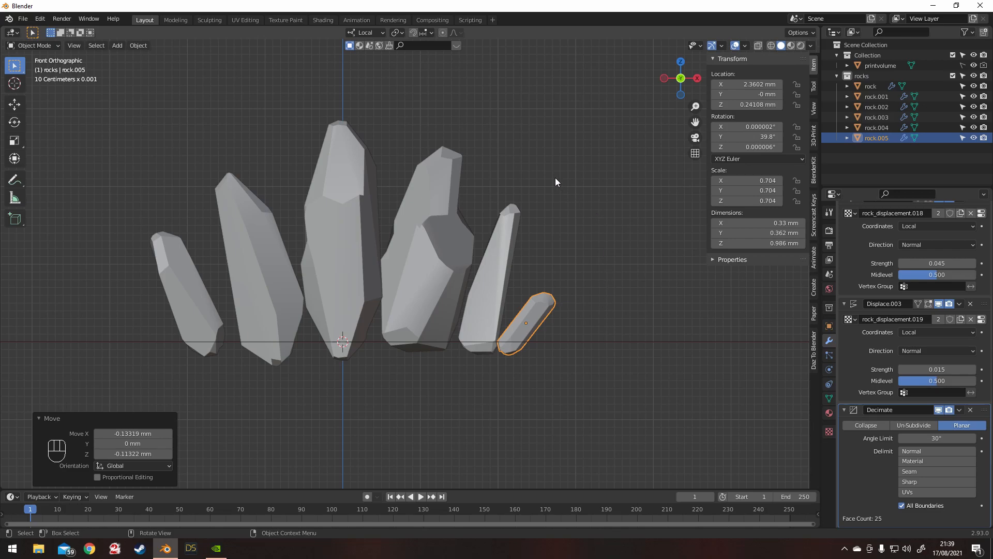
# Add a Landscape mesh with default settings at the base of the crystal cluster
pyautogui.click(123, 46)
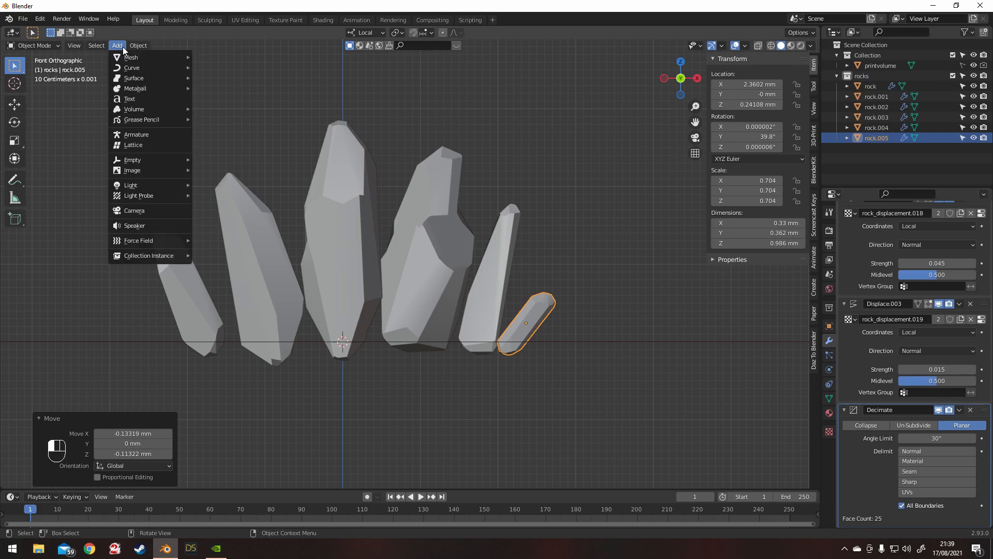
pyautogui.moveTo(129, 55)
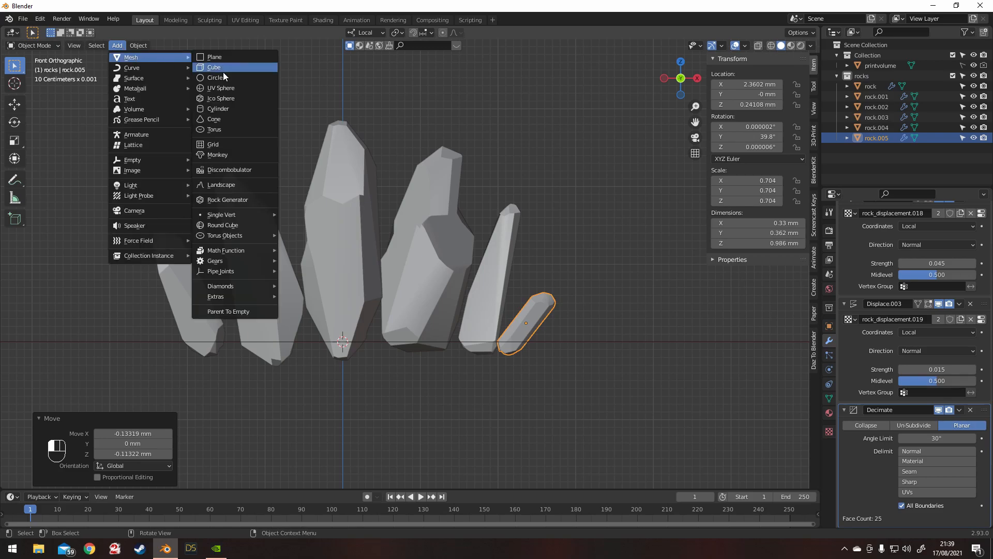
pyautogui.click(241, 185)
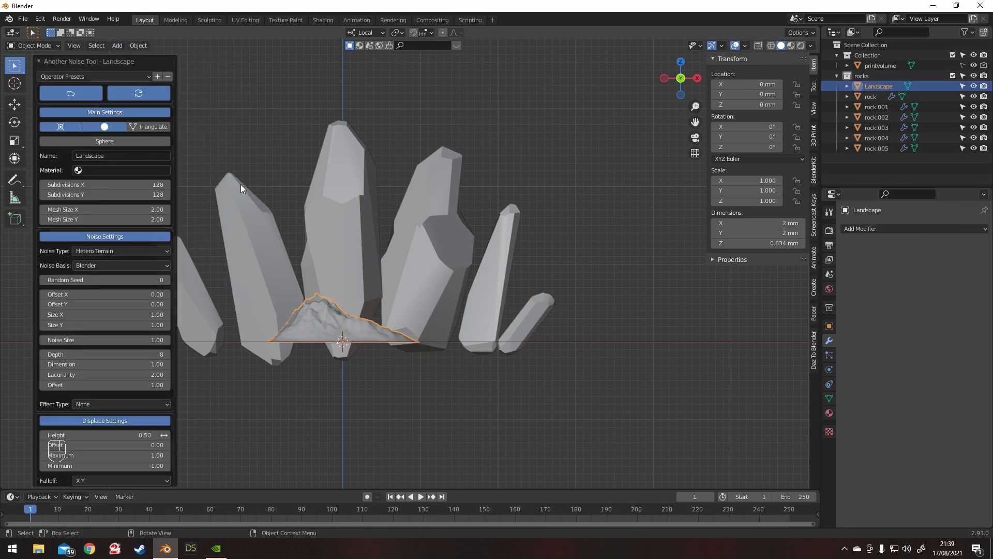
# Set the landscape's X mesh size to 8 and its X subdivisions to 512
pyautogui.doubleClick(101, 210)
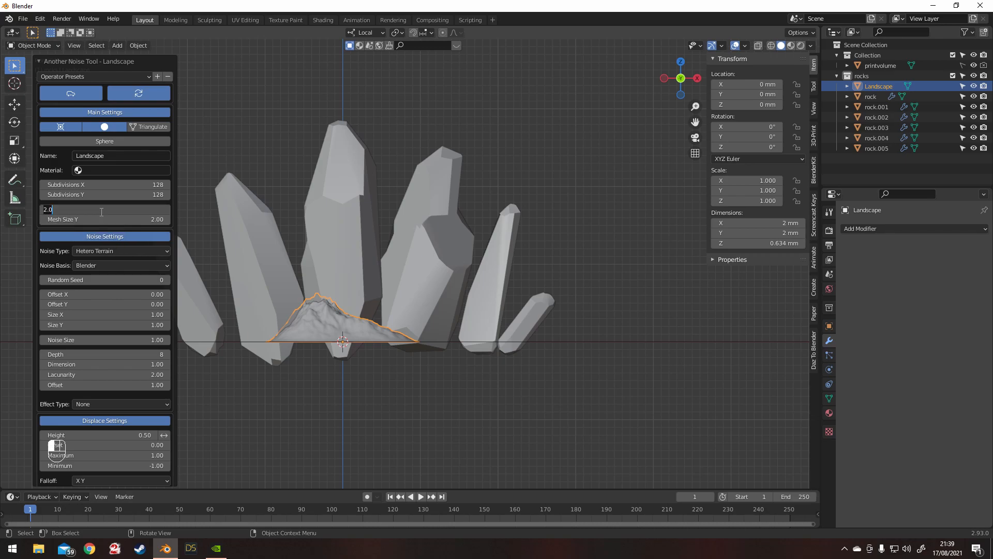
pyautogui.write('8')
pyautogui.press('Return')
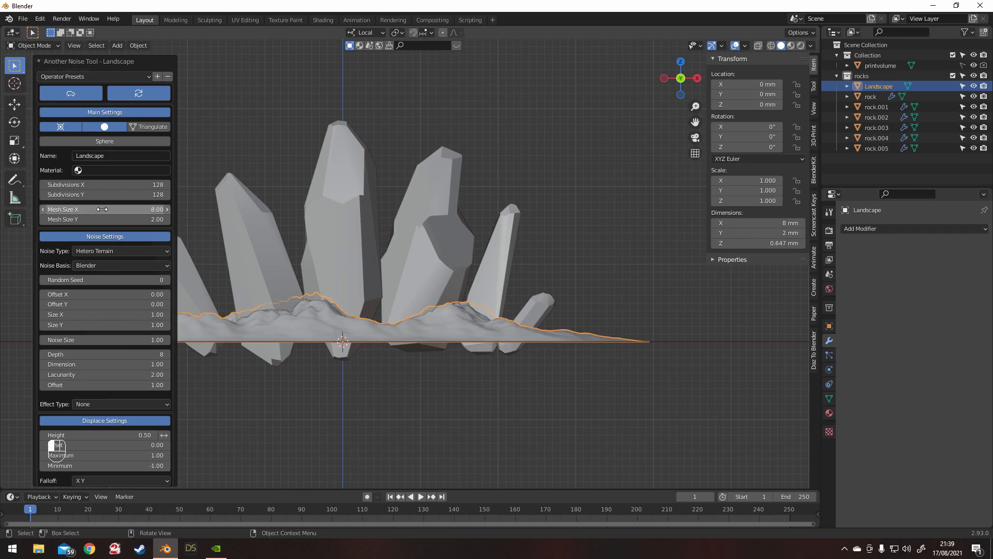
pyautogui.keyDown('shift'); pyautogui.moveTo(291, 238); pyautogui.dragTo(417, 216, button='middle'); pyautogui.keyUp('shift')
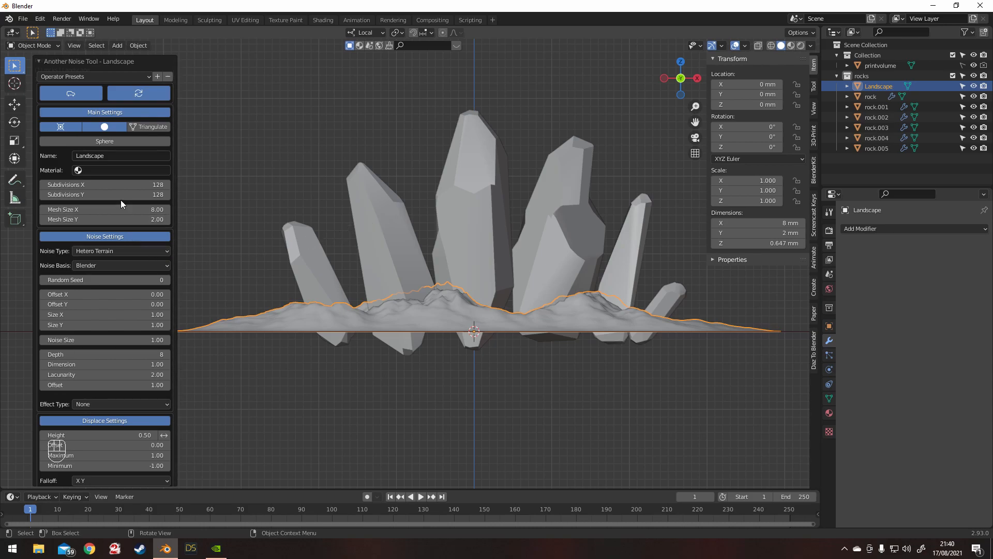
pyautogui.click(127, 186)
pyautogui.click(127, 187)
pyautogui.press('Return')
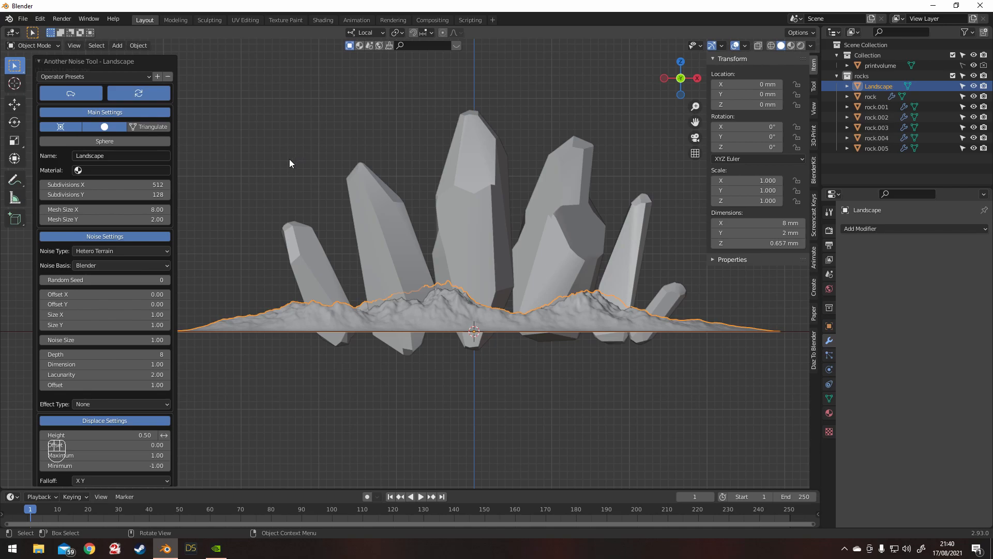
# Try the Ridged MFractal noise type with a noise size of 0.50 on the landscape
pyautogui.click(103, 252)
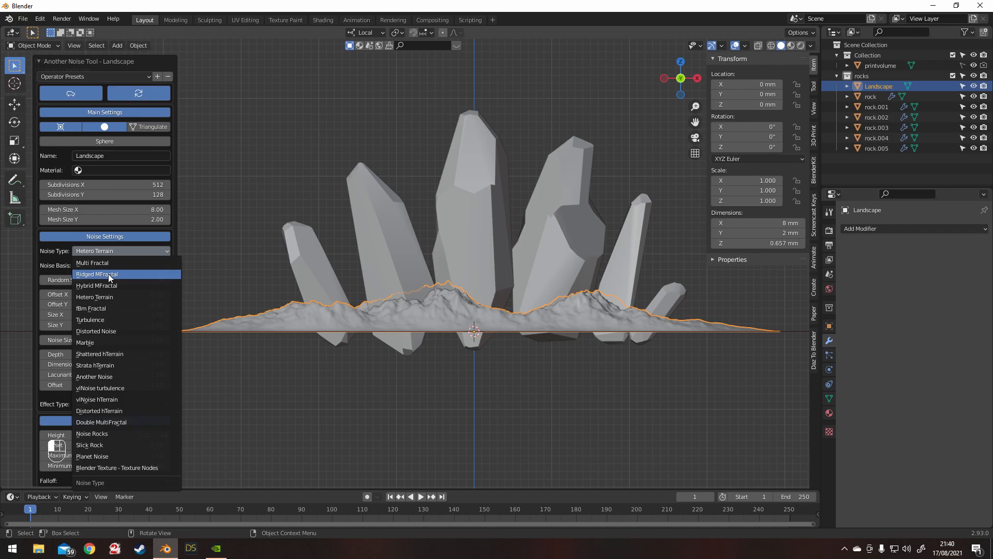
pyautogui.click(108, 275)
pyautogui.moveTo(311, 244); pyautogui.dragTo(306, 199, button='middle')
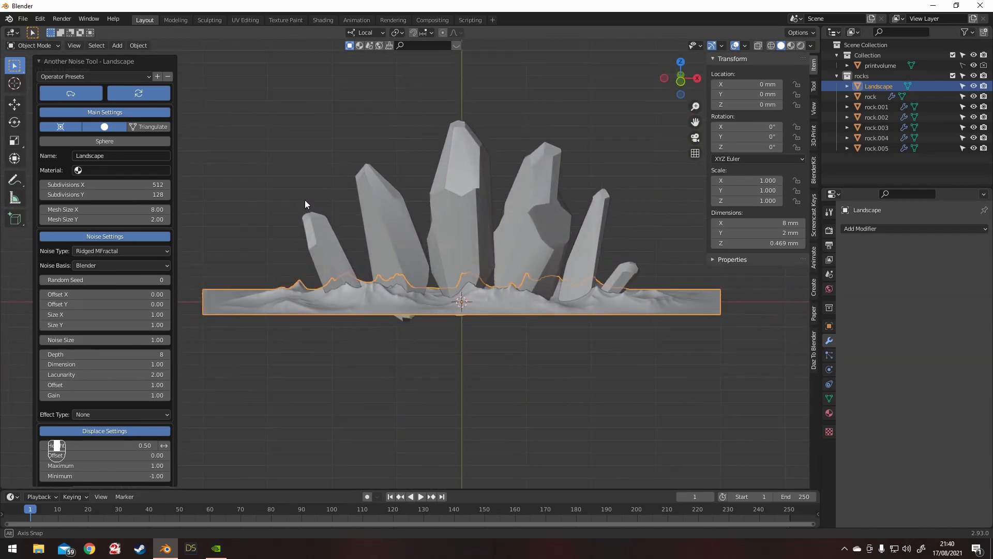
pyautogui.scroll(-4, 124, 363)
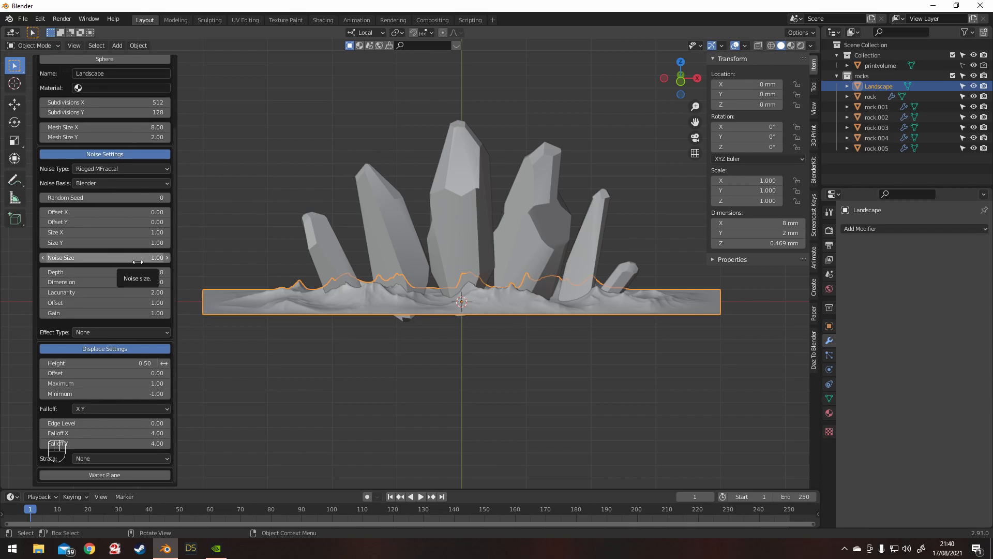
pyautogui.moveTo(135, 258); pyautogui.dragTo(73, 258)
pyautogui.click(156, 259)
pyautogui.write('.5')
pyautogui.press('Return')
pyautogui.moveTo(269, 190); pyautogui.dragTo(444, 176, button='middle')
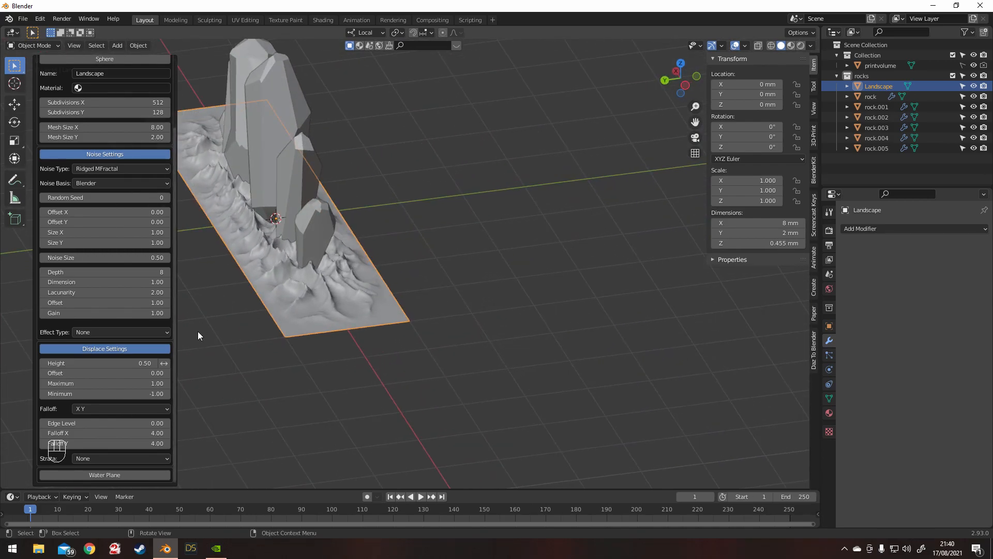
# Set the landscape's noise size to 1.00 and use the Slick Rock noise type
pyautogui.click(129, 260)
pyautogui.write('1')
pyautogui.press('Return')
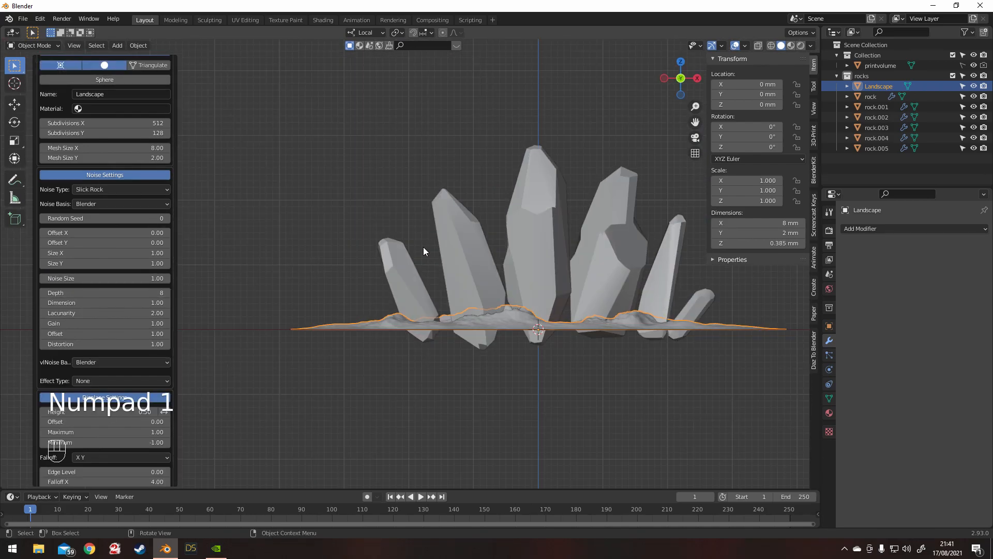
# Open the landscape mesh in Edit Mode with edge selection and deselect everything
pyautogui.moveTo(423, 247); pyautogui.dragTo(438, 292, button='middle')
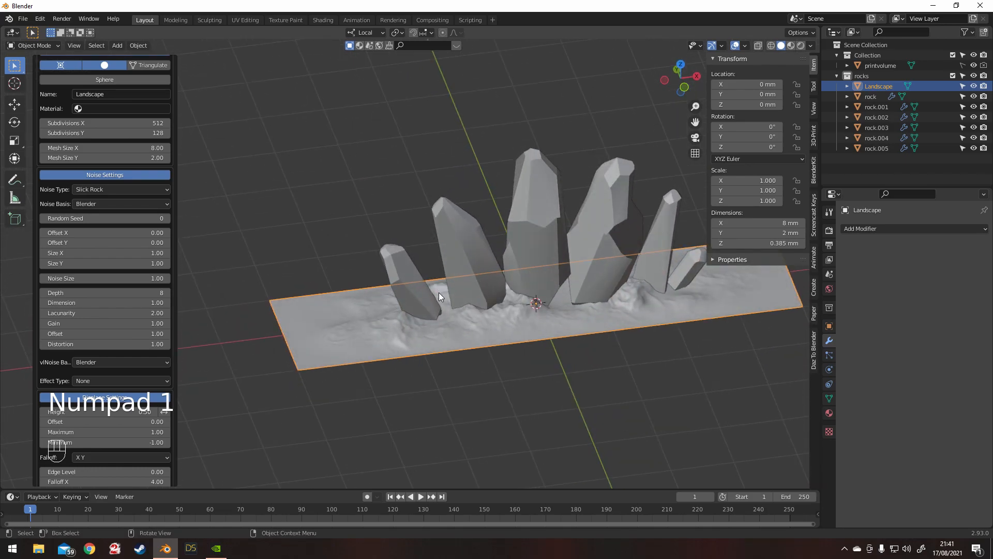
pyautogui.press('Tab')
pyautogui.scroll(3, 332, 355)
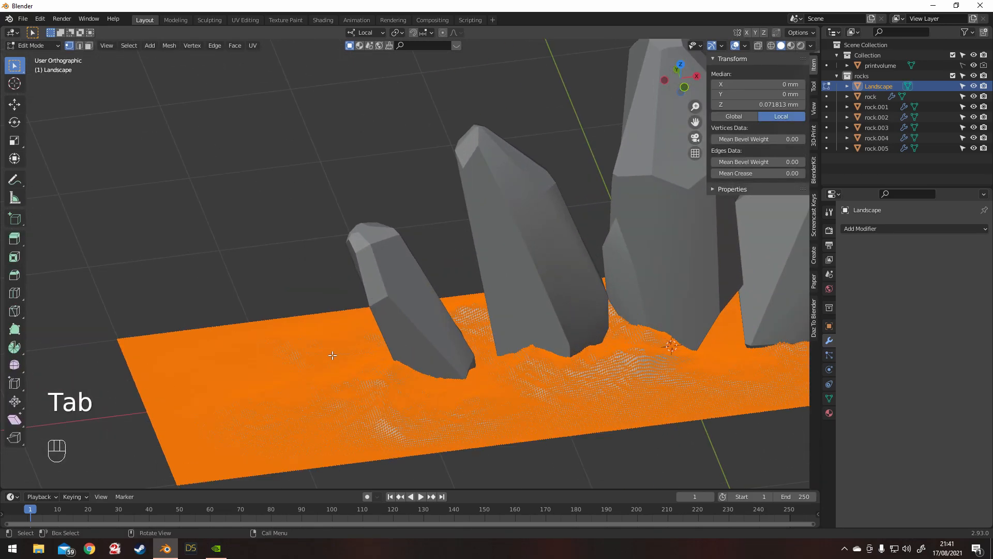
pyautogui.keyDown('shift'); pyautogui.moveTo(333, 355); pyautogui.dragTo(144, 160, button='middle'); pyautogui.keyUp('shift')
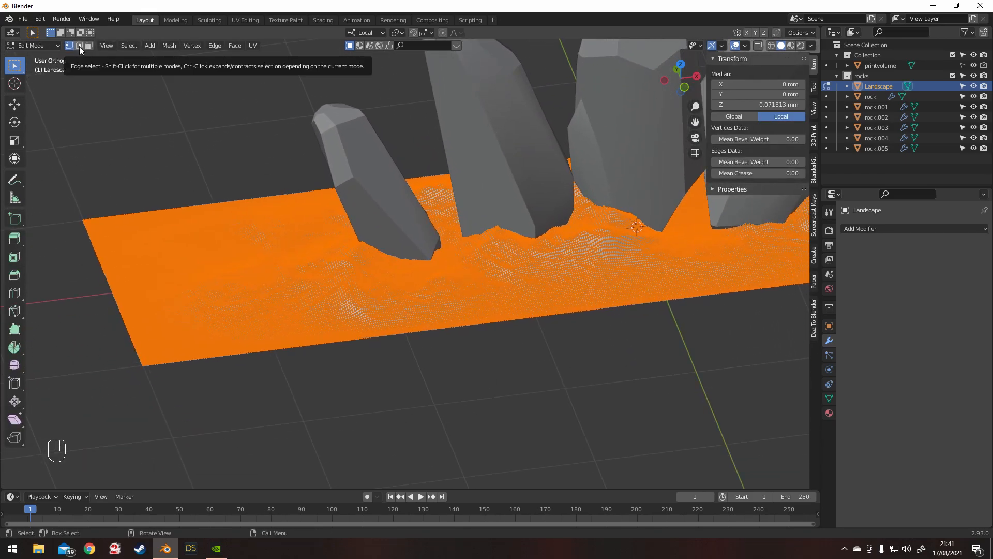
pyautogui.press('2')
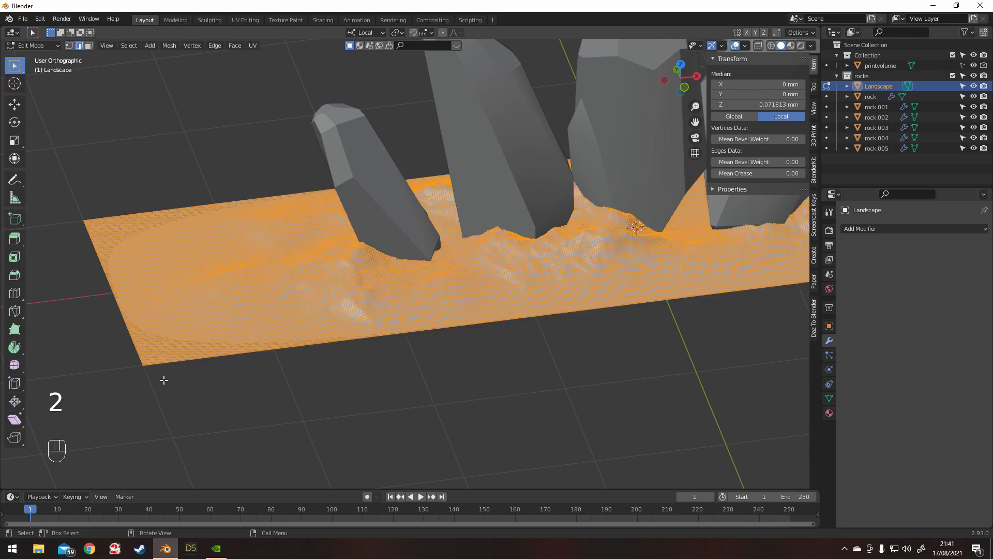
pyautogui.scroll(2, 164, 380)
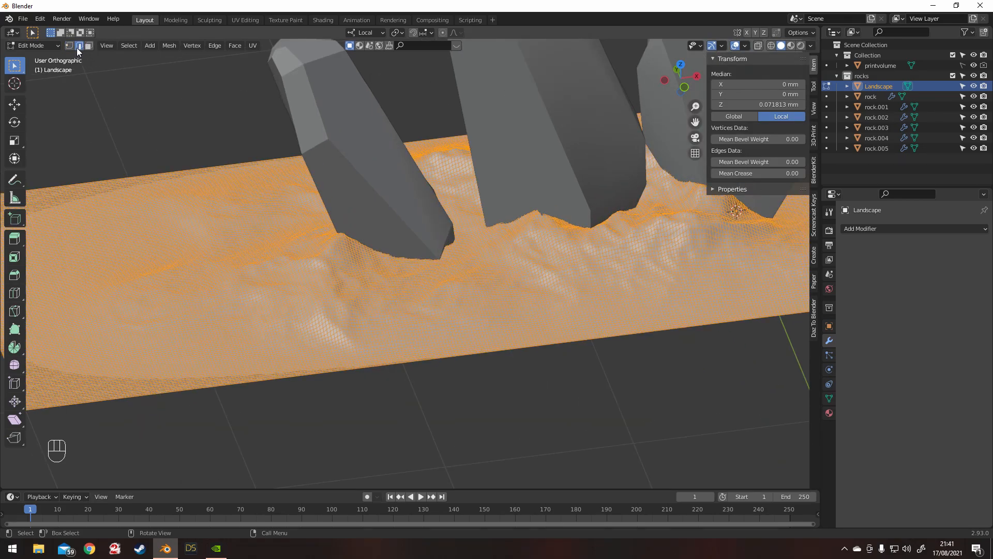
pyautogui.press('a')
pyautogui.press('a')
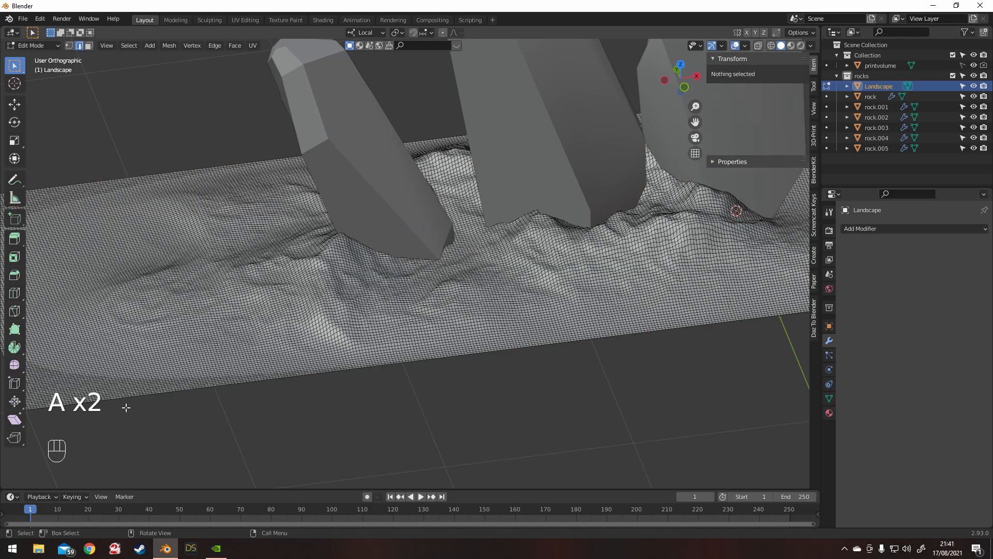
# Select the outer boundary edges along all four sides of the landscape
pyautogui.keyDown('alt'); pyautogui.click(129, 402); pyautogui.keyUp('alt')
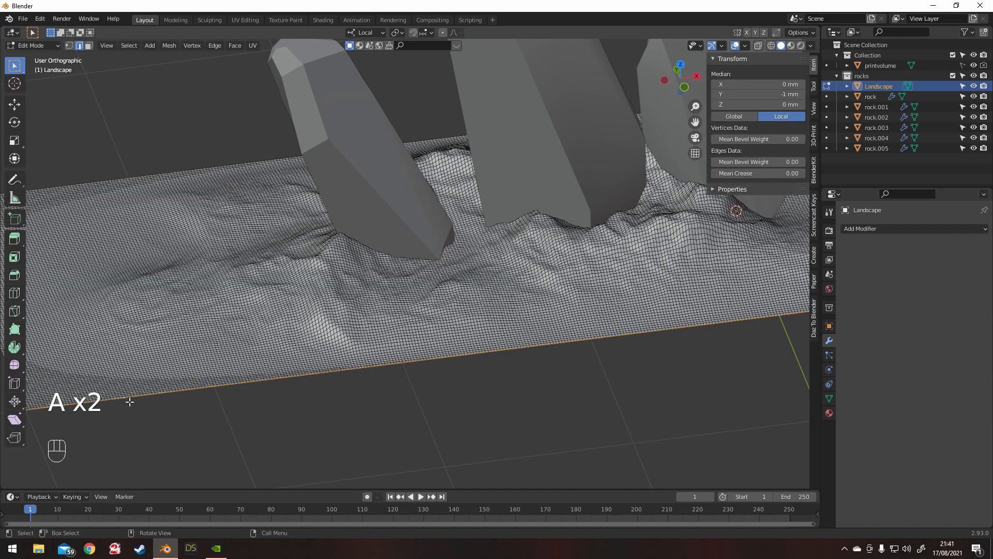
pyautogui.moveTo(130, 358); pyautogui.dragTo(126, 354, button='middle')
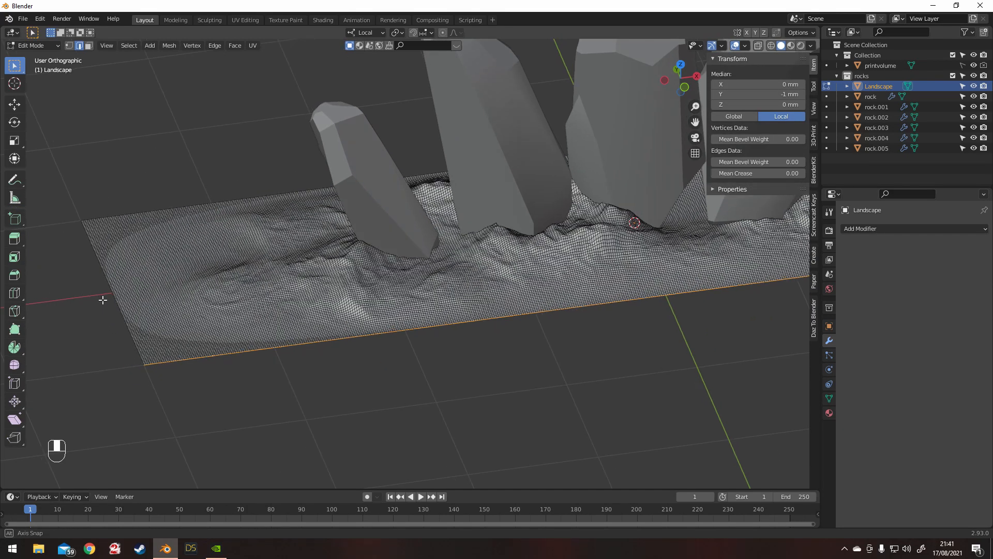
pyautogui.moveTo(100, 297); pyautogui.dragTo(169, 313, button='middle')
pyautogui.keyDown('alt'); pyautogui.keyDown('shift'); pyautogui.click(133, 313); pyautogui.keyUp('shift'); pyautogui.keyUp('alt')
pyautogui.keyDown('shift'); pyautogui.moveTo(100, 240); pyautogui.dragTo(419, 255, button='middle'); pyautogui.keyUp('shift')
pyautogui.keyDown('alt'); pyautogui.keyDown('shift'); pyautogui.click(353, 258); pyautogui.keyUp('shift'); pyautogui.keyUp('alt')
pyautogui.moveTo(214, 214); pyautogui.dragTo(350, 161, button='middle')
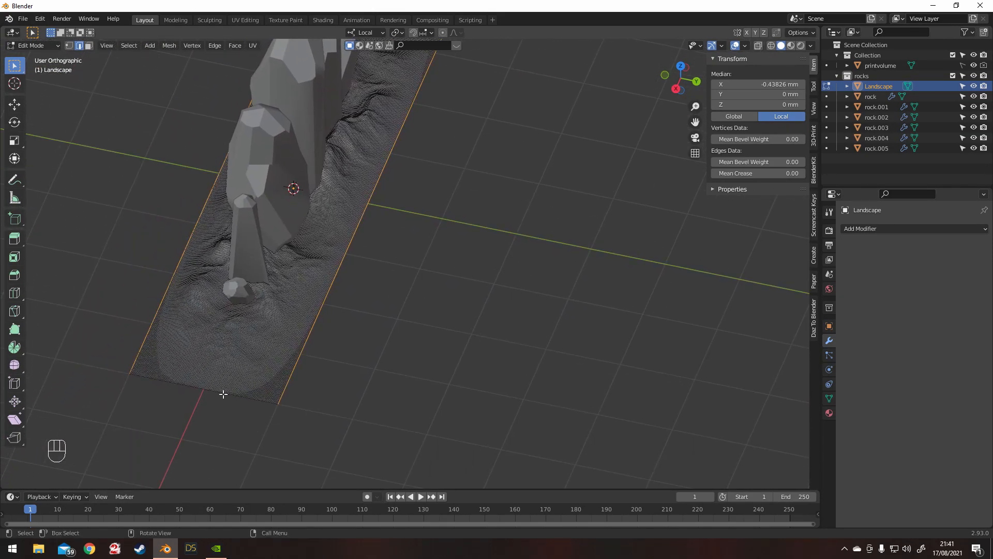
pyautogui.keyDown('alt'); pyautogui.keyDown('shift'); pyautogui.click(219, 399); pyautogui.keyUp('shift'); pyautogui.keyUp('alt')
pyautogui.moveTo(386, 293); pyautogui.dragTo(304, 302, button='middle')
pyautogui.scroll(4, 306, 297)
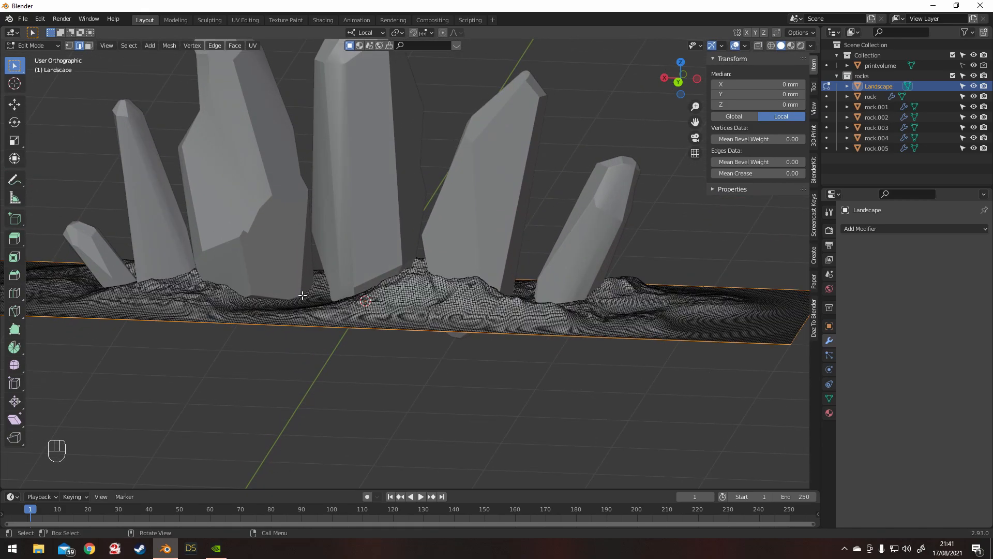
# Enable proportional editing and lower the boundary edges about 0.005 mm along Z with a proportional size of about 0.05
pyautogui.click(443, 32)
pyautogui.press('g')
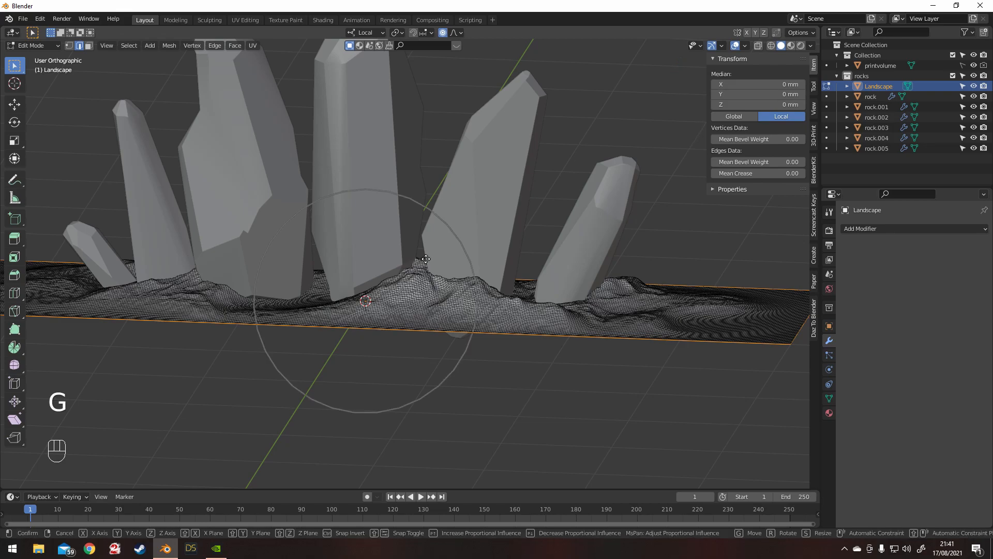
pyautogui.scroll(8, 425, 258)
pyautogui.press('z')
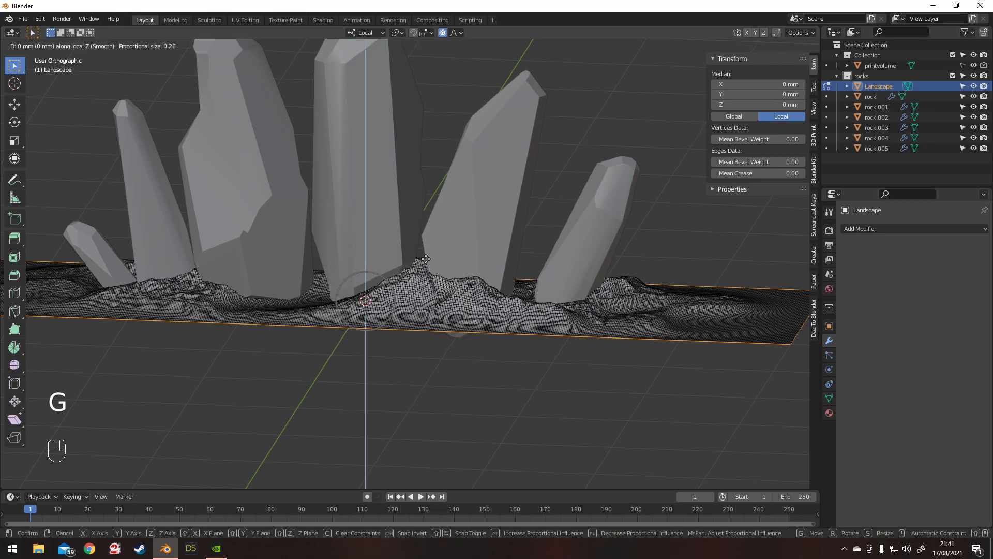
pyautogui.scroll(12, 426, 258)
pyautogui.scroll(-9, 426, 261)
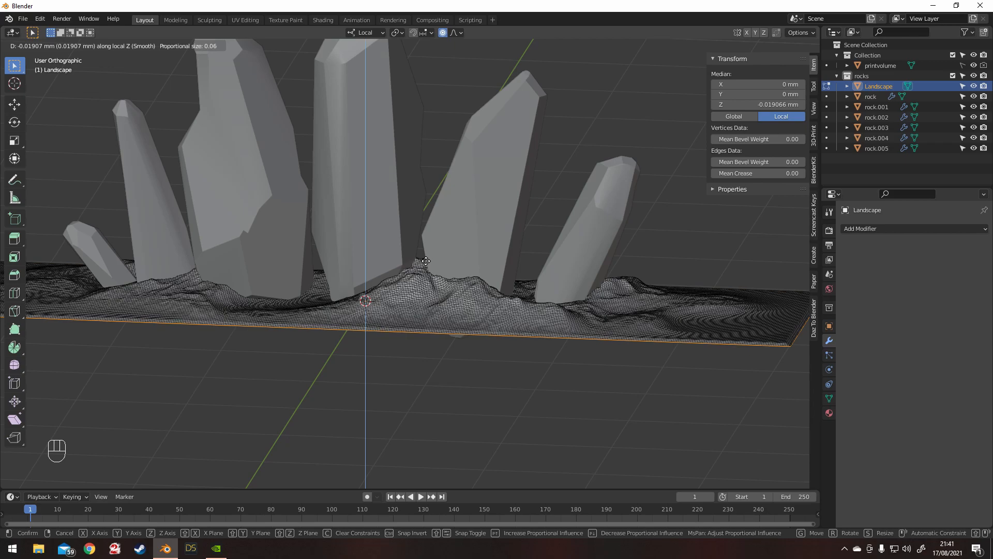
pyautogui.scroll(12, 425, 261)
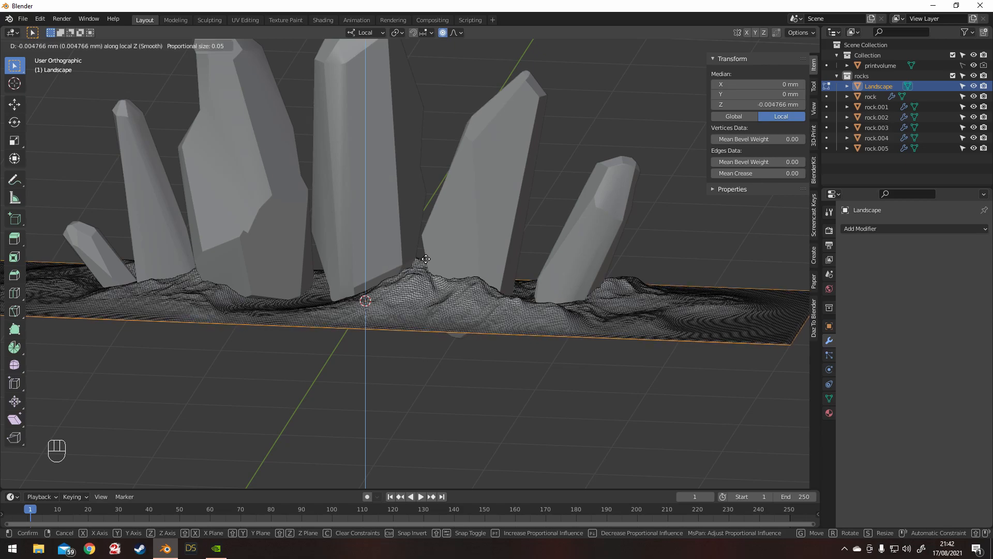
pyautogui.click(425, 260)
# Close the landscape's underside with Grid Fill across the boundary edges and return to Object Mode
pyautogui.click(214, 45)
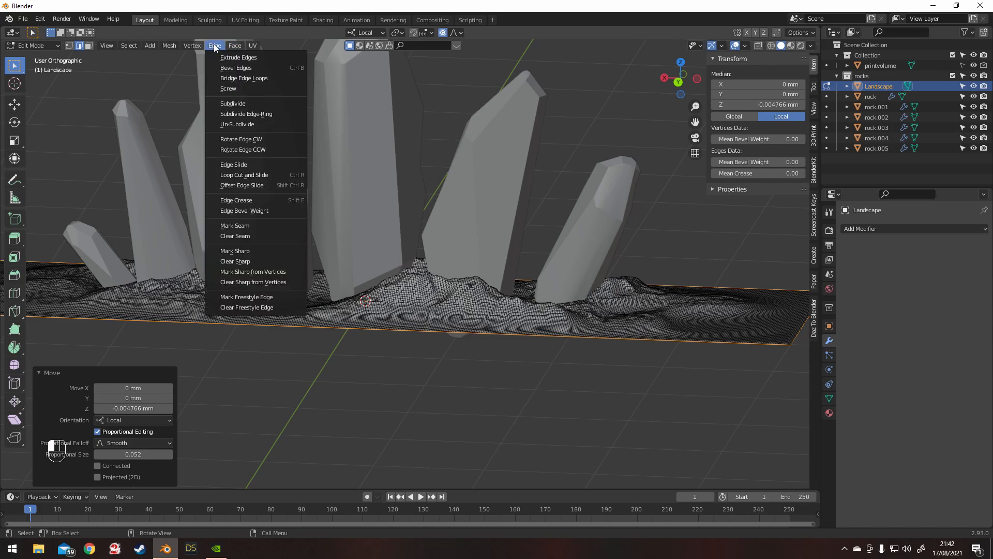
pyautogui.moveTo(232, 48)
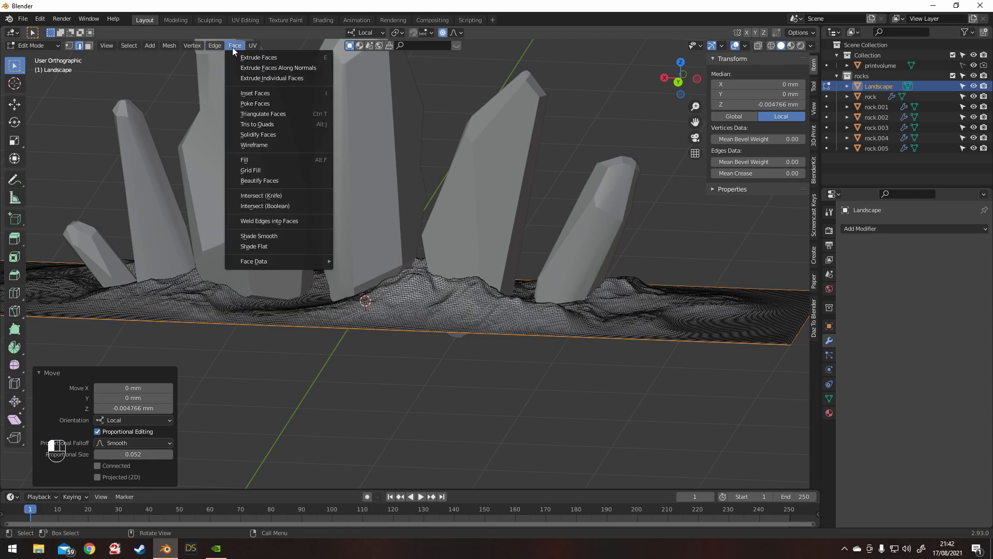
pyautogui.click(250, 170)
pyautogui.moveTo(249, 170); pyautogui.dragTo(275, 299, button='middle')
pyautogui.press('Tab')
pyautogui.moveTo(204, 259)
pyautogui.keyDown('shift'); pyautogui.mouseDown(button='middle')
pyautogui.moveTo(165, 228)
pyautogui.moveTo(215, 218)
pyautogui.mouseUp(button='middle'); pyautogui.keyUp('shift')
# Enable cavity shading in the viewport with its type set to Both
pyautogui.click(811, 45)
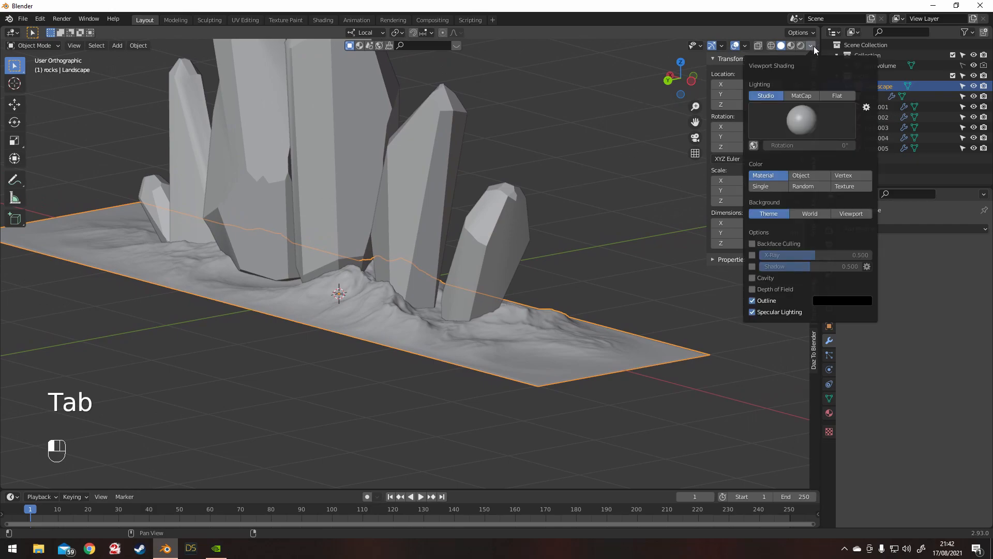
pyautogui.click(752, 278)
pyautogui.click(846, 277)
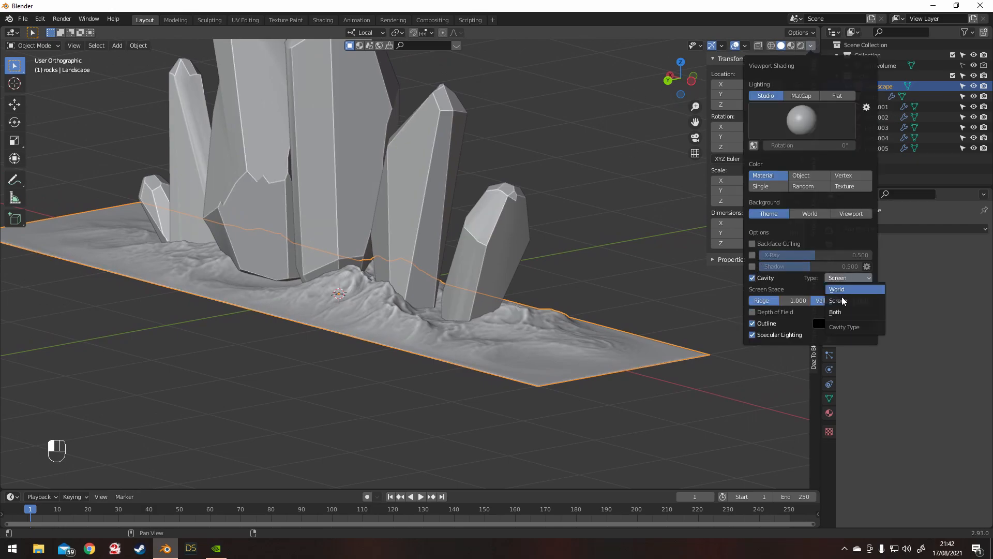
pyautogui.click(842, 315)
# Reopen the landscape mesh in Edit Mode, view it from the top and deselect everything
pyautogui.moveTo(603, 242); pyautogui.dragTo(588, 264, button='middle')
pyautogui.keyDown('shift'); pyautogui.moveTo(470, 294); pyautogui.dragTo(621, 211, button='middle'); pyautogui.keyUp('shift')
pyautogui.keyDown('shift'); pyautogui.moveTo(262, 218); pyautogui.dragTo(374, 299, button='middle'); pyautogui.keyUp('shift')
pyautogui.click(374, 299)
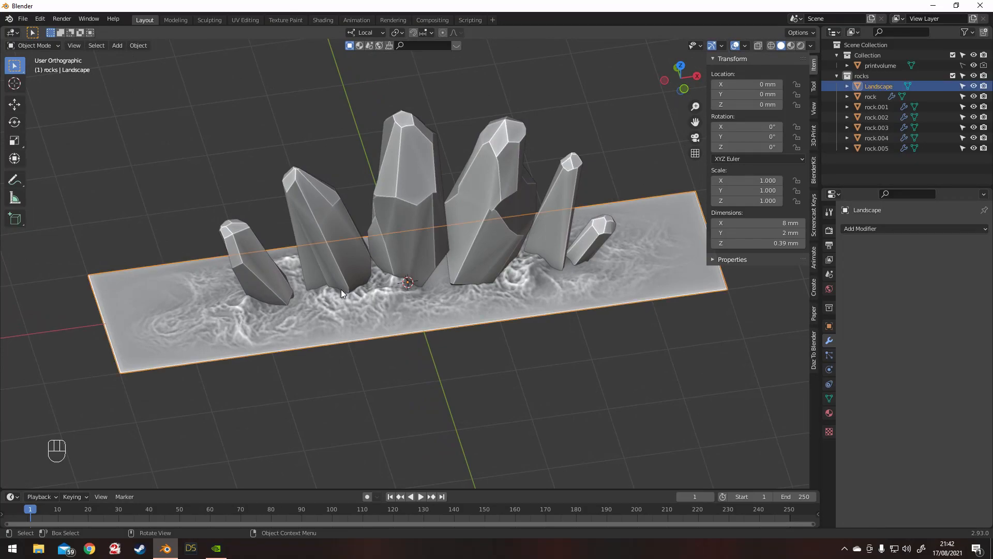
pyautogui.press('Tab')
pyautogui.moveTo(257, 206); pyautogui.dragTo(231, 262, button='middle')
pyautogui.press('KP_7')
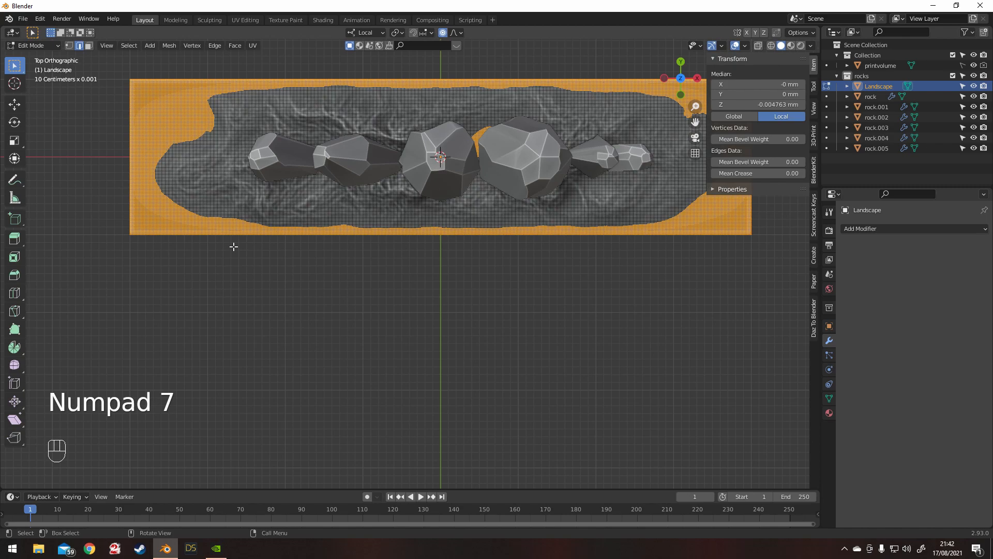
pyautogui.press('a')
pyautogui.press('a')
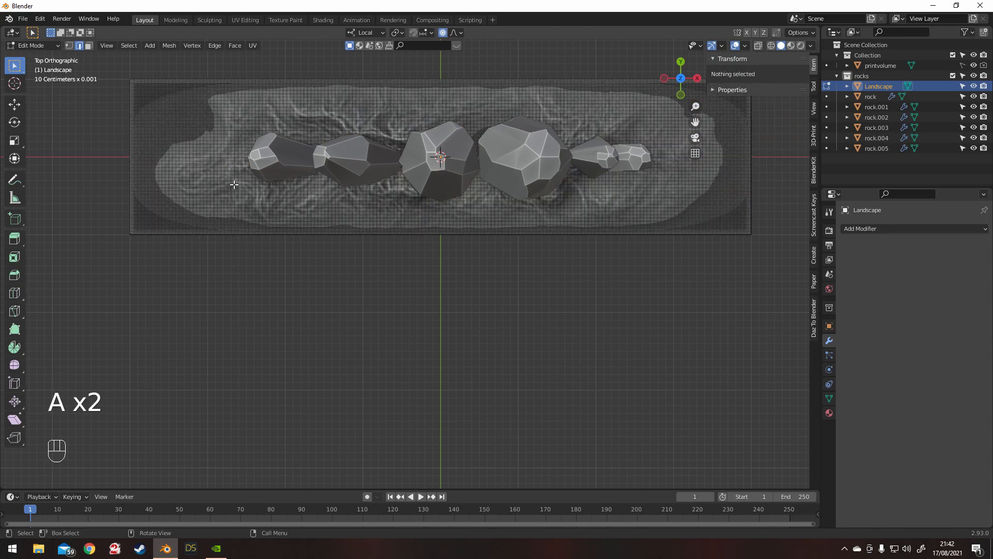
# Try circle-selecting the terrain around the outermost crystal and along the back of the cluster, and clear the selection
pyautogui.press('c')
pyautogui.moveTo(223, 187)
pyautogui.mouseDown()
pyautogui.moveTo(200, 169)
pyautogui.moveTo(197, 204)
pyautogui.moveTo(253, 204)
pyautogui.moveTo(230, 170)
pyautogui.moveTo(290, 265)
pyautogui.mouseUp()
pyautogui.rightClick(290, 264)
pyautogui.moveTo(290, 265)
pyautogui.mouseDown(button='middle')
pyautogui.moveTo(275, 204)
pyautogui.moveTo(299, 133)
pyautogui.moveTo(292, 278)
pyautogui.mouseUp(button='middle')
pyautogui.press('KP_7')
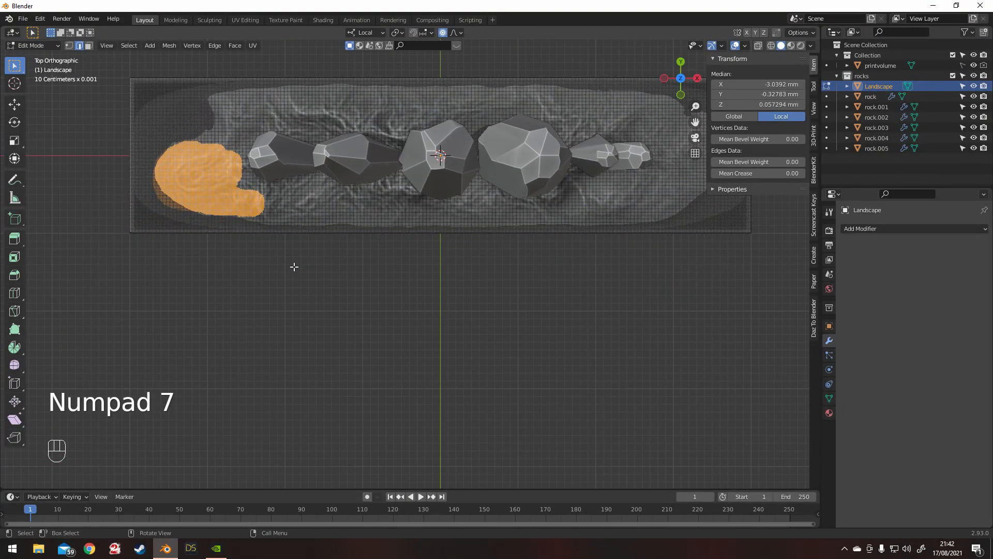
pyautogui.press('c')
pyautogui.moveTo(228, 150)
pyautogui.mouseDown()
pyautogui.moveTo(214, 137)
pyautogui.moveTo(274, 104)
pyautogui.moveTo(372, 109)
pyautogui.moveTo(331, 122)
pyautogui.moveTo(233, 95)
pyautogui.moveTo(213, 117)
pyautogui.moveTo(399, 104)
pyautogui.moveTo(417, 118)
pyautogui.mouseUp()
pyautogui.rightClick(252, 267)
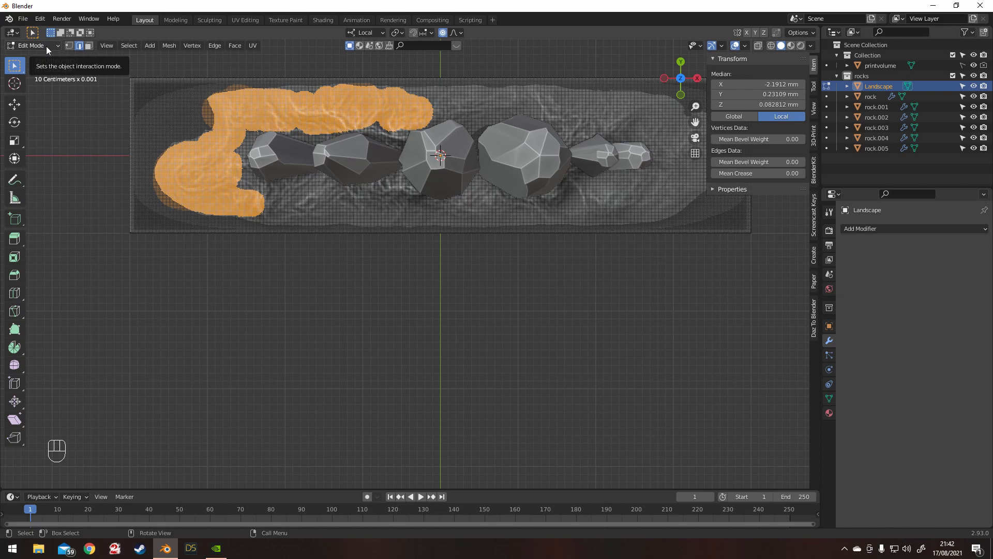
pyautogui.press('a')
pyautogui.press('a')
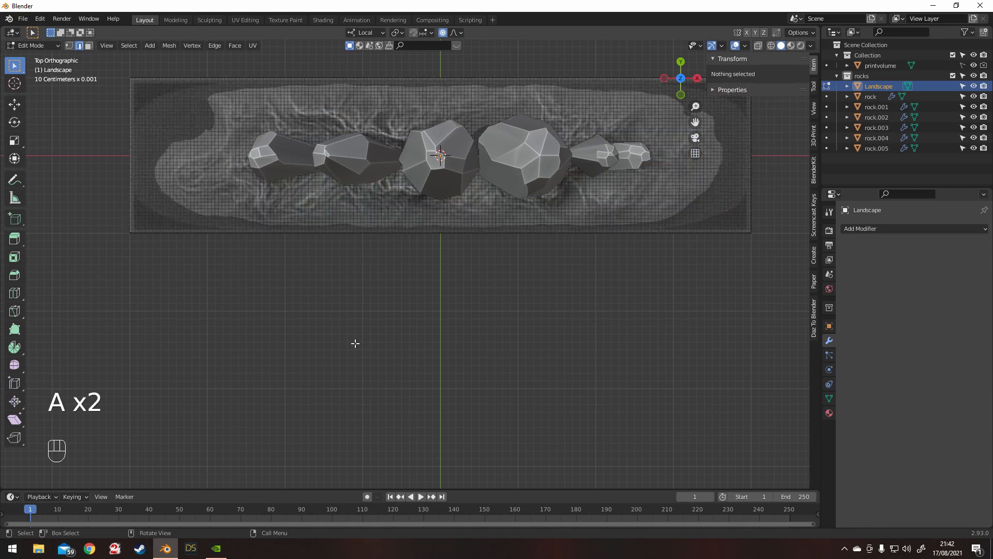
# Switch the landscape to Weight Paint mode and paint full weight on the terrain around the outermost crystal at one end
pyautogui.click(50, 46)
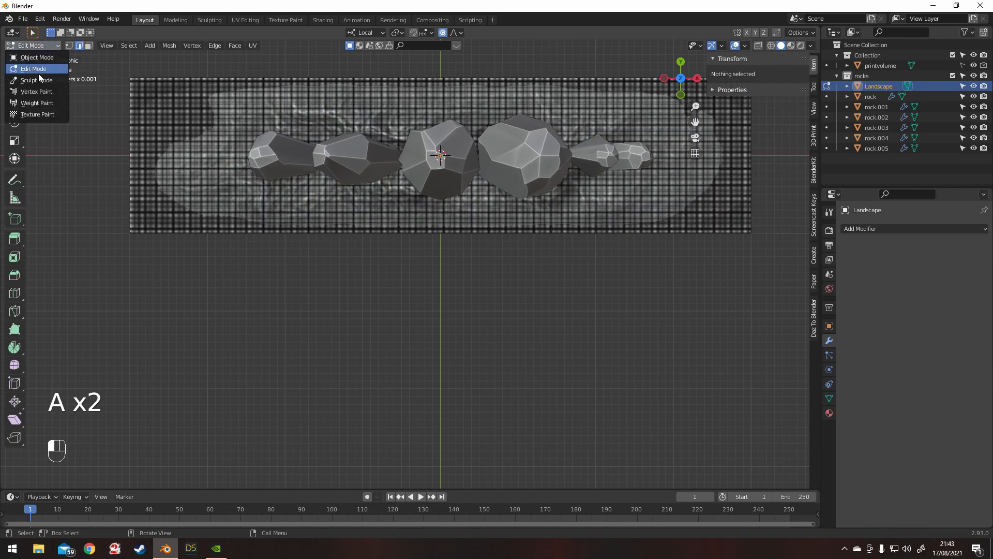
pyautogui.click(45, 103)
pyautogui.moveTo(239, 122)
pyautogui.mouseDown()
pyautogui.moveTo(211, 176)
pyautogui.moveTo(234, 190)
pyautogui.moveTo(261, 127)
pyautogui.moveTo(285, 134)
pyautogui.mouseUp()
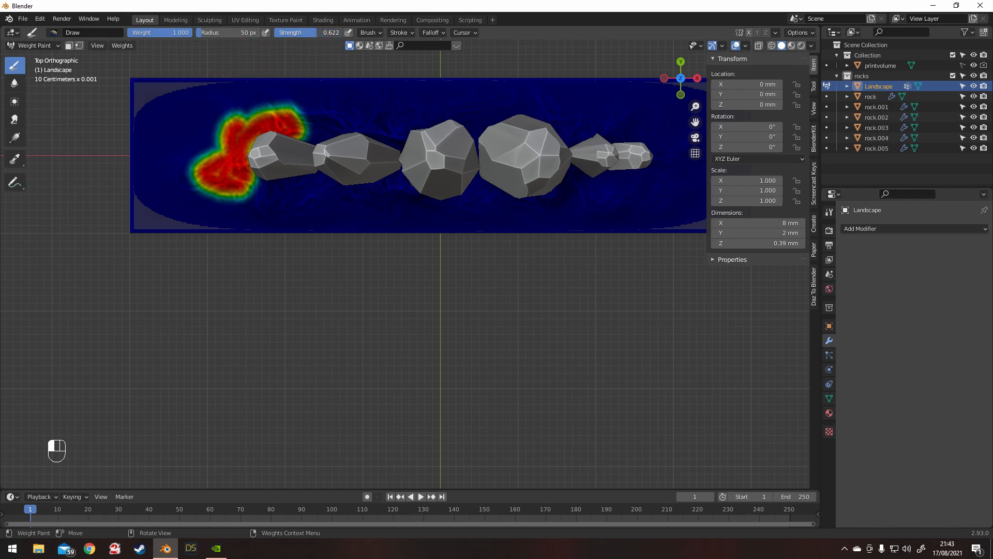
# Set the brush strength to 1.000 and paint a continuous band of weight on the terrain around all the crystals
pyautogui.click(431, 33)
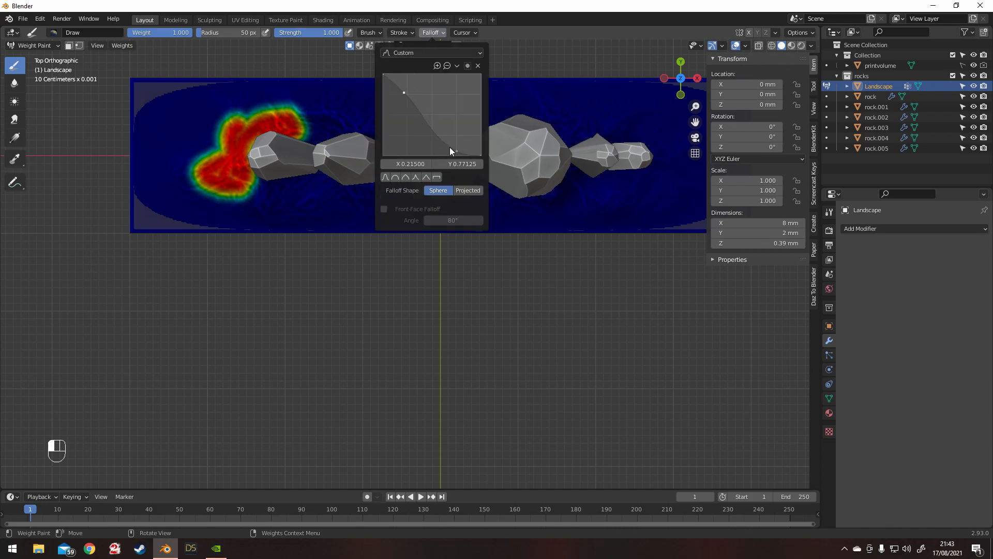
pyautogui.moveTo(267, 121)
pyautogui.mouseDown()
pyautogui.moveTo(362, 122)
pyautogui.moveTo(331, 149)
pyautogui.mouseUp()
pyautogui.moveTo(244, 173)
pyautogui.mouseDown()
pyautogui.moveTo(321, 187)
pyautogui.moveTo(469, 179)
pyautogui.moveTo(600, 189)
pyautogui.moveTo(672, 165)
pyautogui.moveTo(596, 164)
pyautogui.mouseUp()
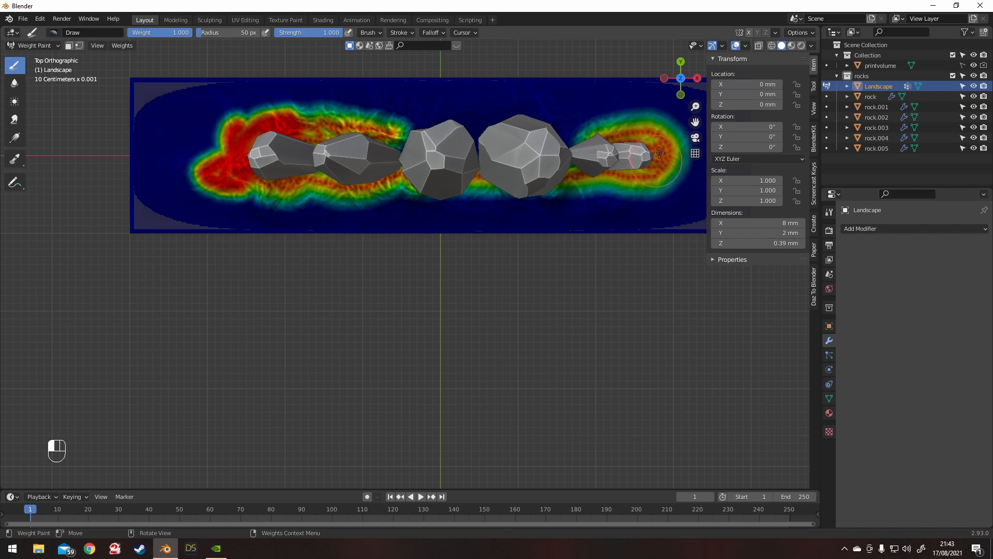
pyautogui.moveTo(637, 142)
pyautogui.mouseDown()
pyautogui.moveTo(342, 130)
pyautogui.moveTo(434, 123)
pyautogui.moveTo(460, 135)
pyautogui.moveTo(550, 140)
pyautogui.mouseUp()
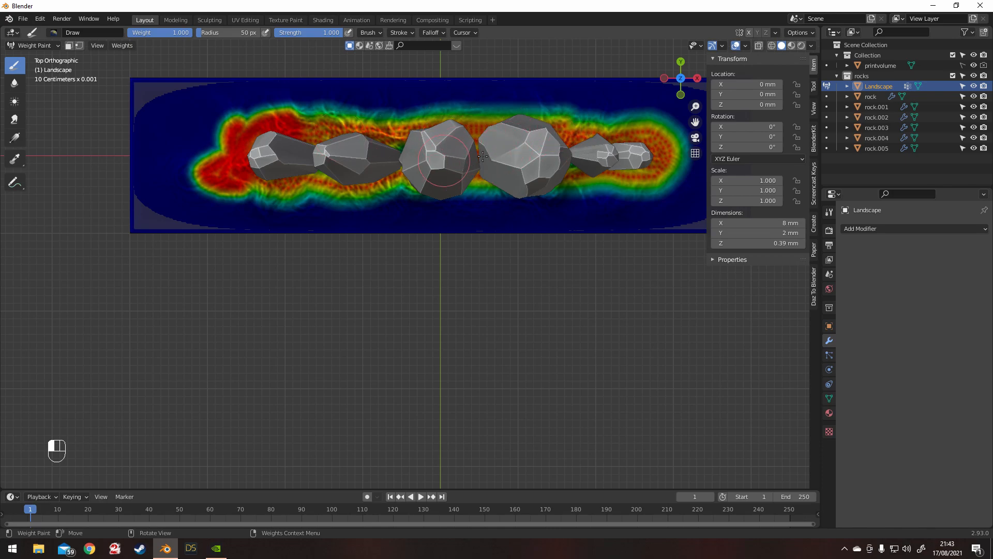
pyautogui.moveTo(330, 180)
pyautogui.mouseDown()
pyautogui.moveTo(228, 176)
pyautogui.moveTo(218, 129)
pyautogui.moveTo(222, 155)
pyautogui.mouseUp()
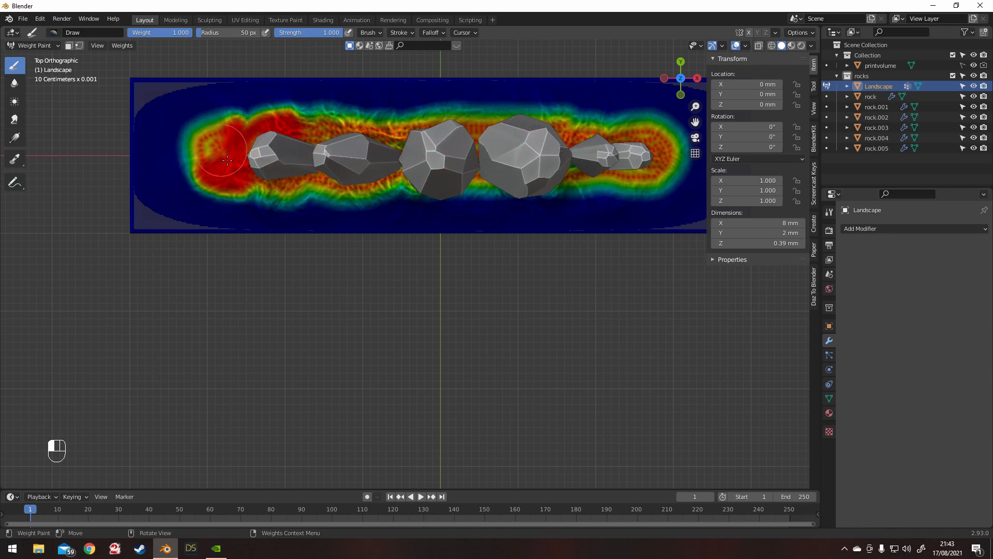
# Strengthen the weight band around the crystals with a 54 px brush, using the round and then the linear falloff preset
pyautogui.click(431, 33)
pyautogui.moveTo(202, 34)
pyautogui.mouseDown()
pyautogui.moveTo(220, 32)
pyautogui.moveTo(204, 40)
pyautogui.mouseUp()
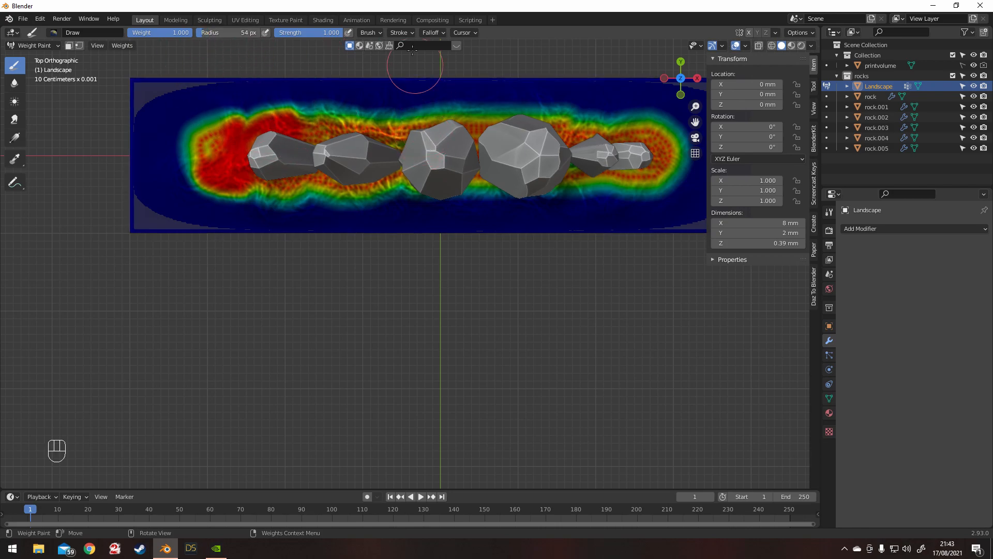
pyautogui.click(431, 32)
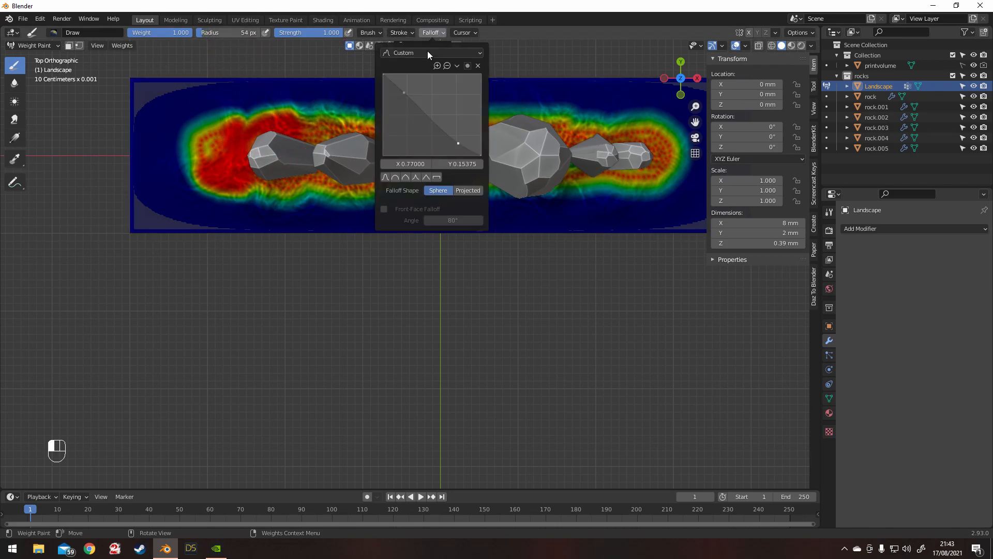
pyautogui.click(395, 178)
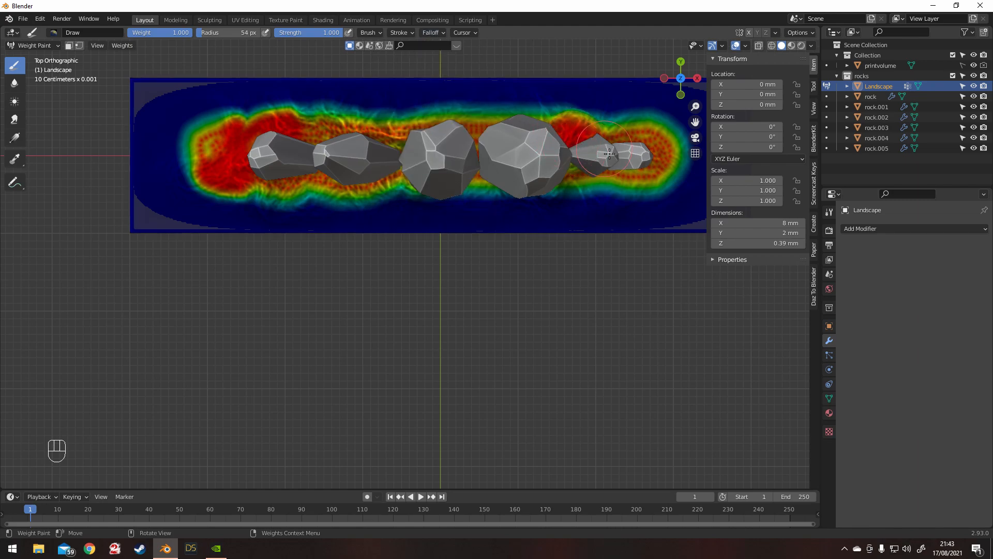
pyautogui.click(435, 33)
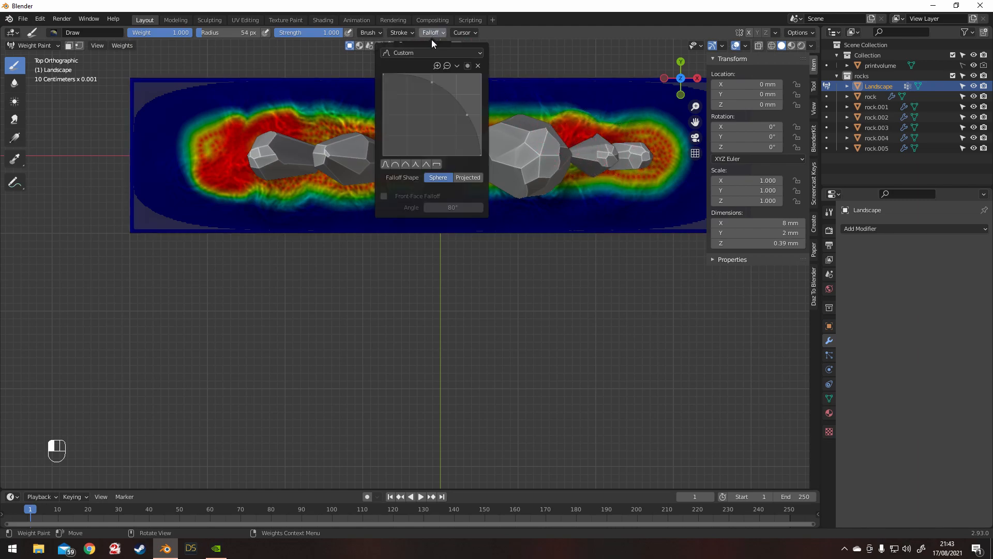
pyautogui.click(426, 165)
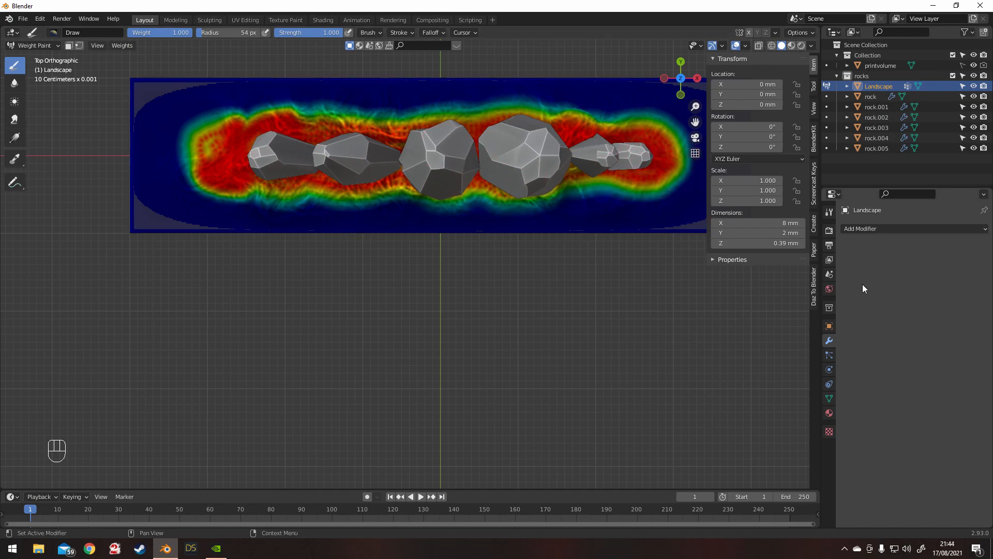
pyautogui.rightClick(474, 287)
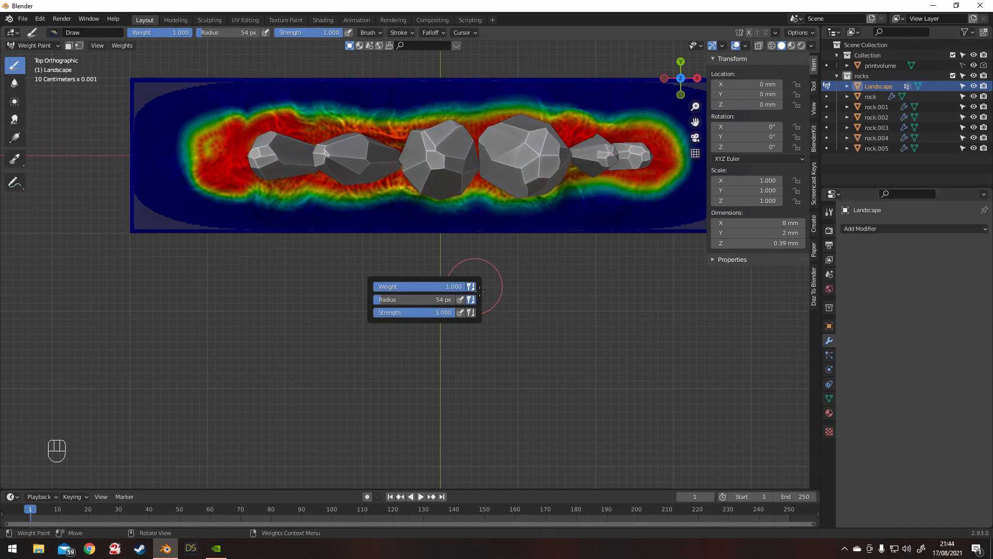
# Return the landscape to Object Mode, view the cluster in perspective and check the landscape's vertex groups
pyautogui.click(43, 49)
pyautogui.click(36, 58)
pyautogui.moveTo(78, 122); pyautogui.dragTo(554, 160, button='middle')
pyautogui.click(830, 397)
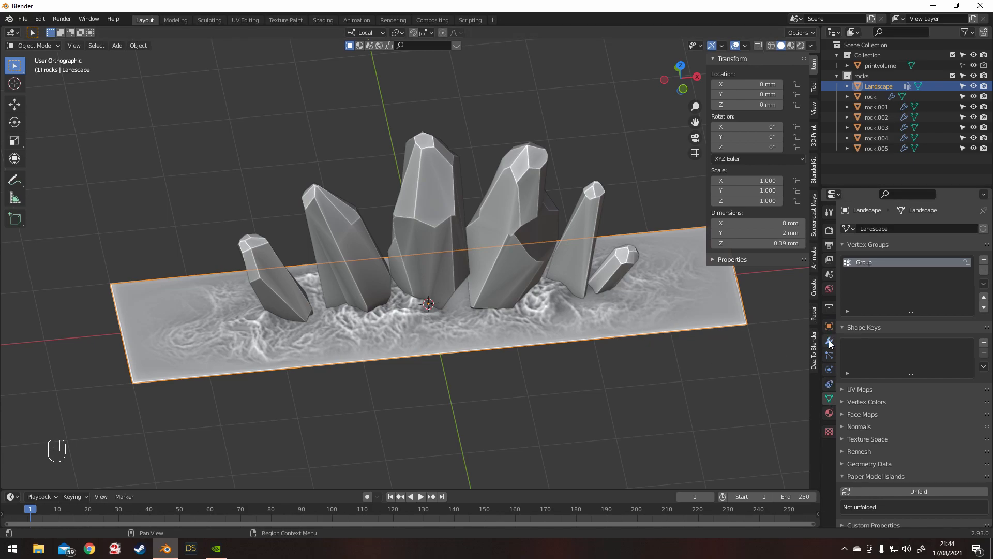
# Add a particle system to the landscape, set its type to Hair and its number to 10
pyautogui.click(829, 357)
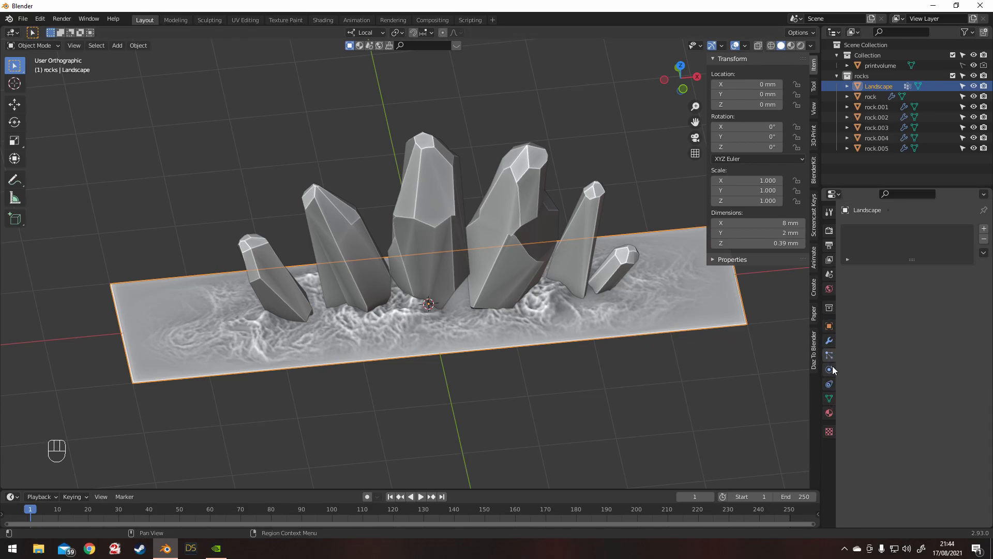
pyautogui.click(985, 229)
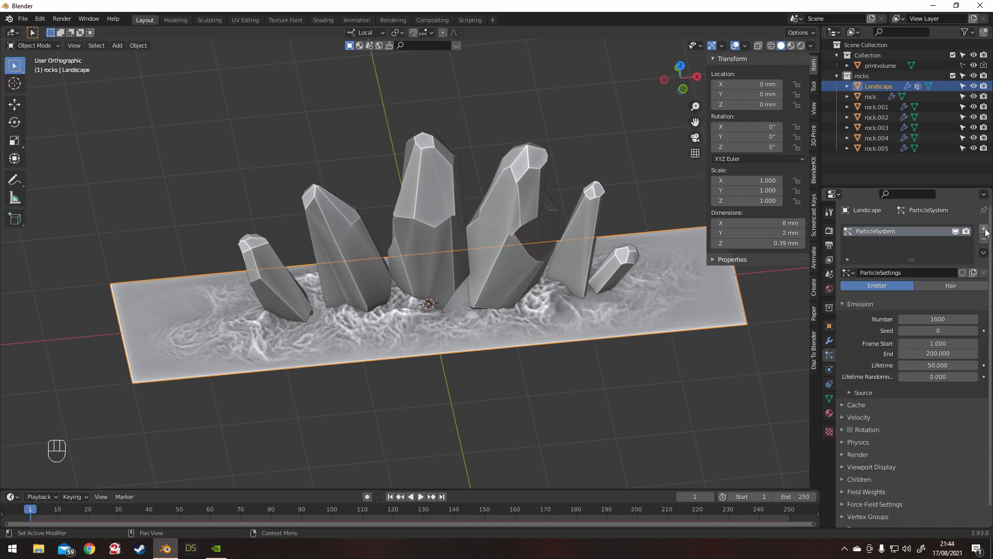
pyautogui.click(952, 284)
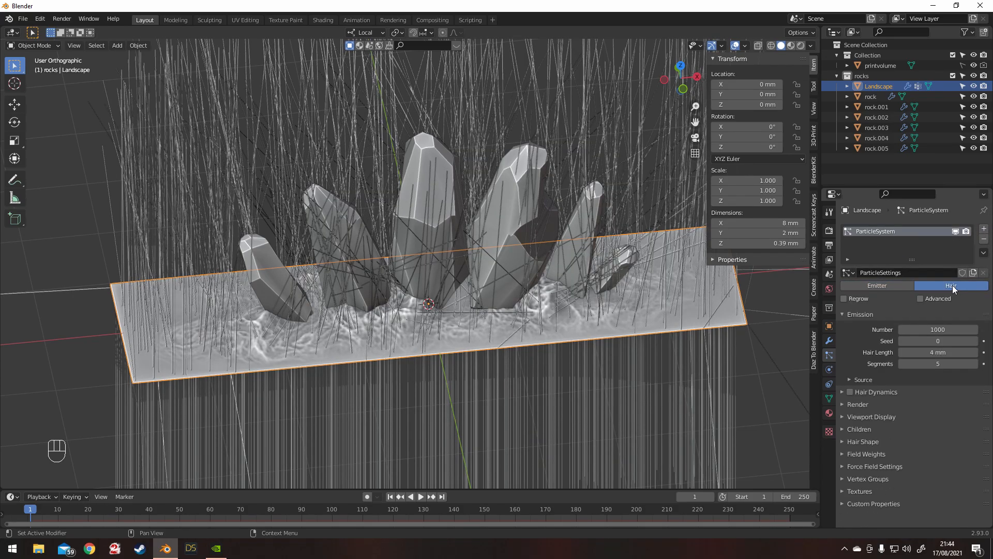
pyautogui.click(951, 331)
pyautogui.write('10')
pyautogui.press('Return')
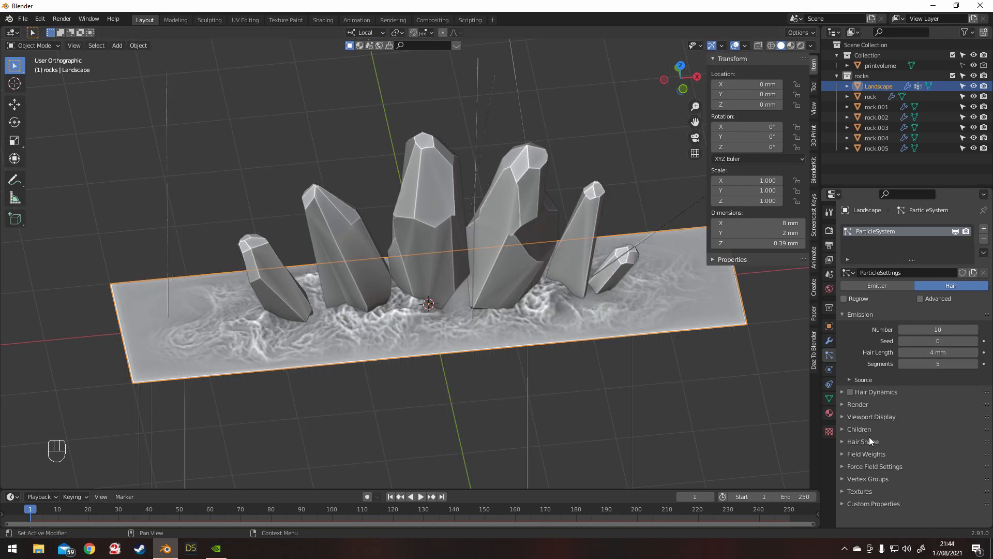
# Expand the hair system's viewport display and render settings and enable its Advanced options
pyautogui.click(871, 417)
pyautogui.scroll(-3, 916, 397)
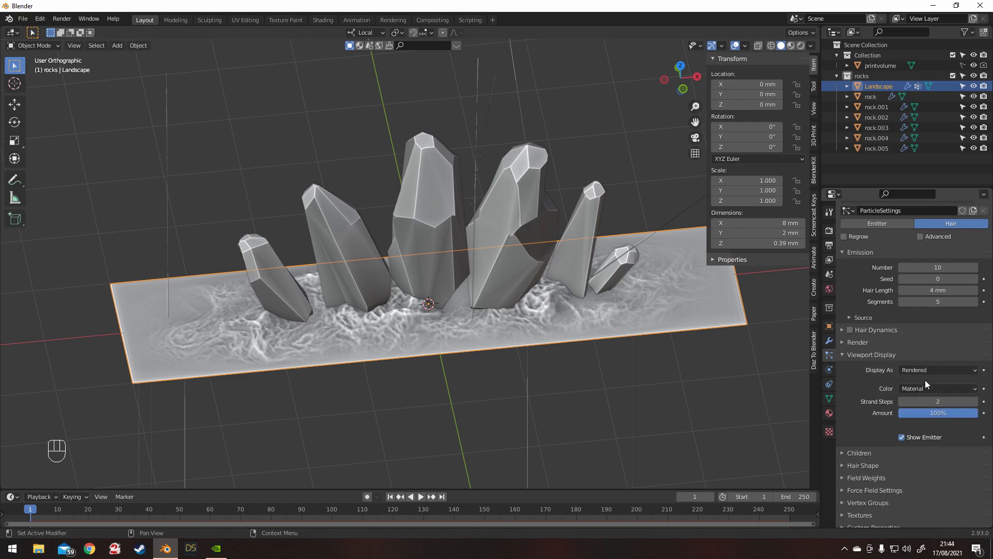
pyautogui.click(925, 371)
pyautogui.click(925, 371)
pyautogui.scroll(-1, 863, 374)
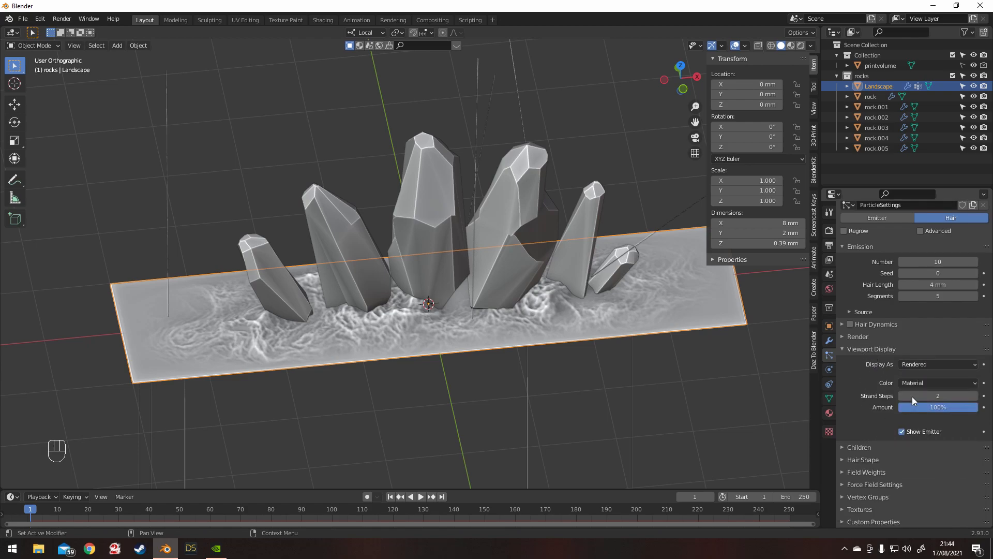
pyautogui.click(862, 337)
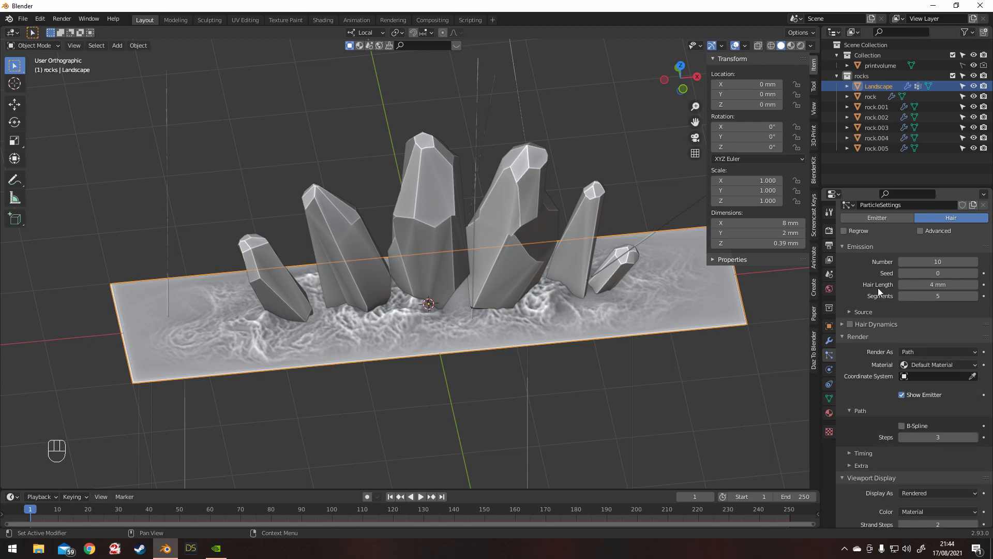
pyautogui.click(926, 232)
pyautogui.scroll(-3, 884, 330)
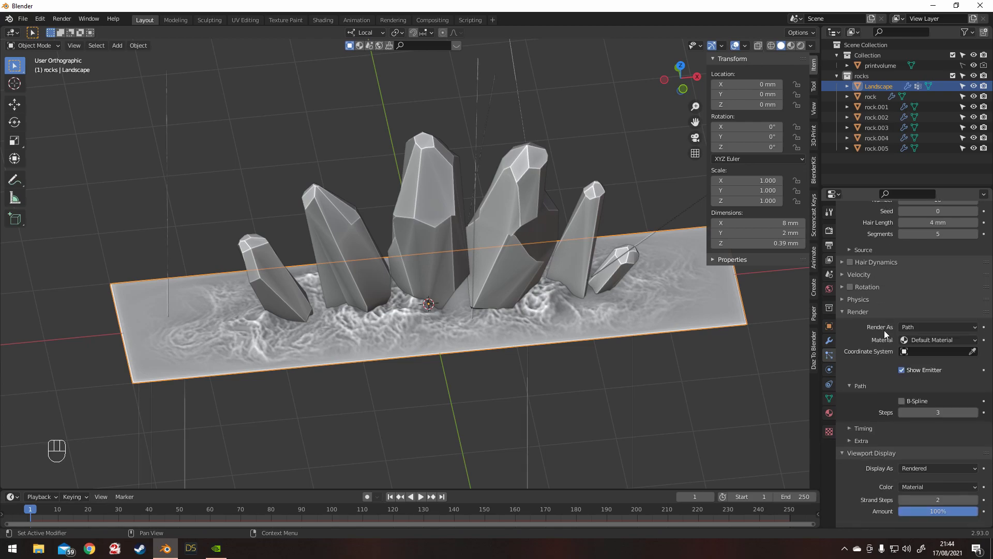
# Render the hair as the rocks collection at scale 0.140, with number 20, seed 1 and hair length 1 mm
pyautogui.click(936, 326)
pyautogui.click(915, 372)
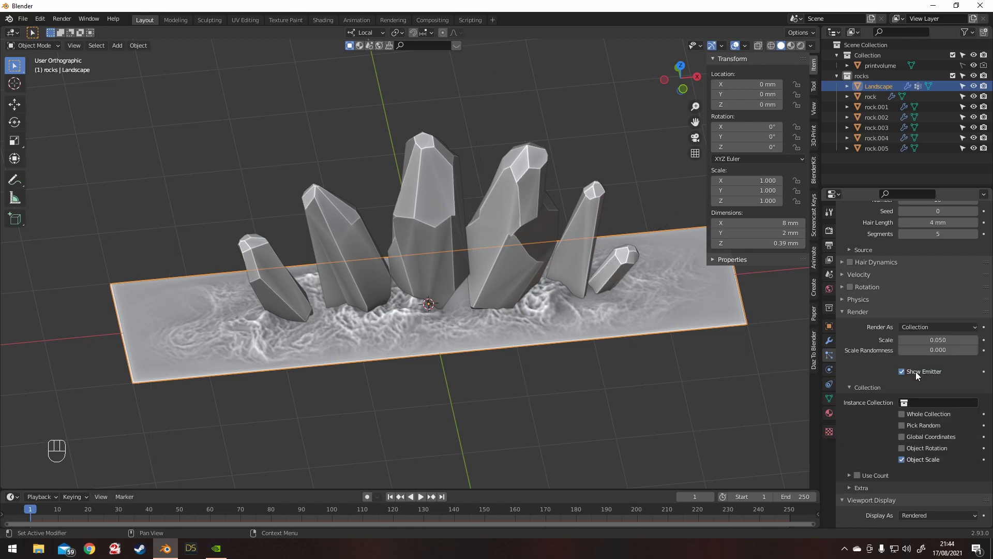
pyautogui.click(928, 403)
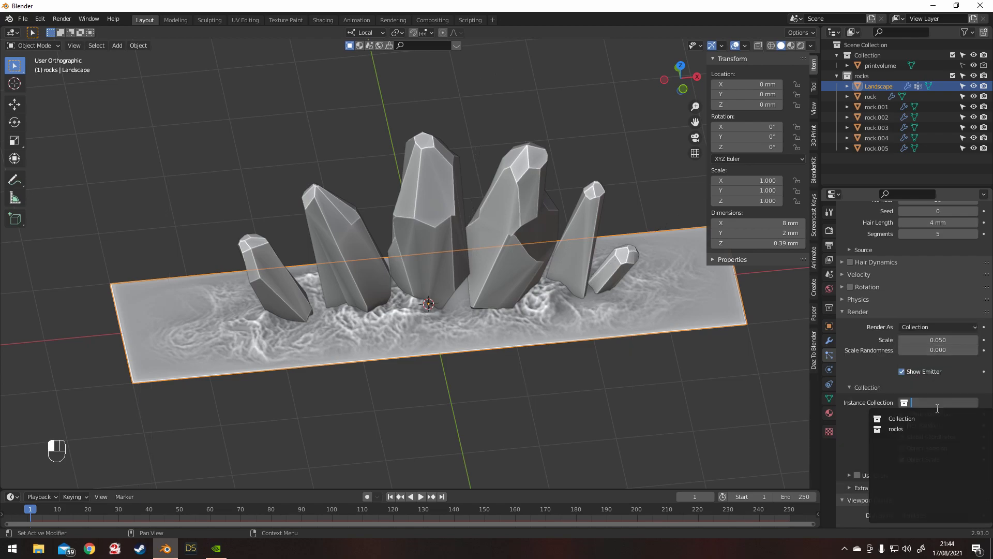
pyautogui.click(915, 430)
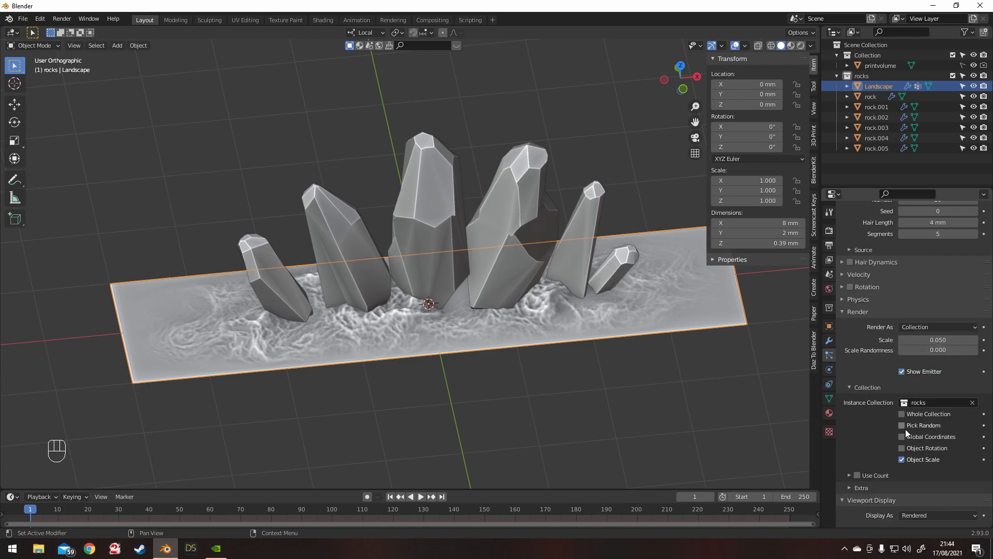
pyautogui.moveTo(930, 341)
pyautogui.mouseDown()
pyautogui.moveTo(938, 340)
pyautogui.moveTo(926, 334)
pyautogui.mouseUp()
pyautogui.scroll(3, 906, 293)
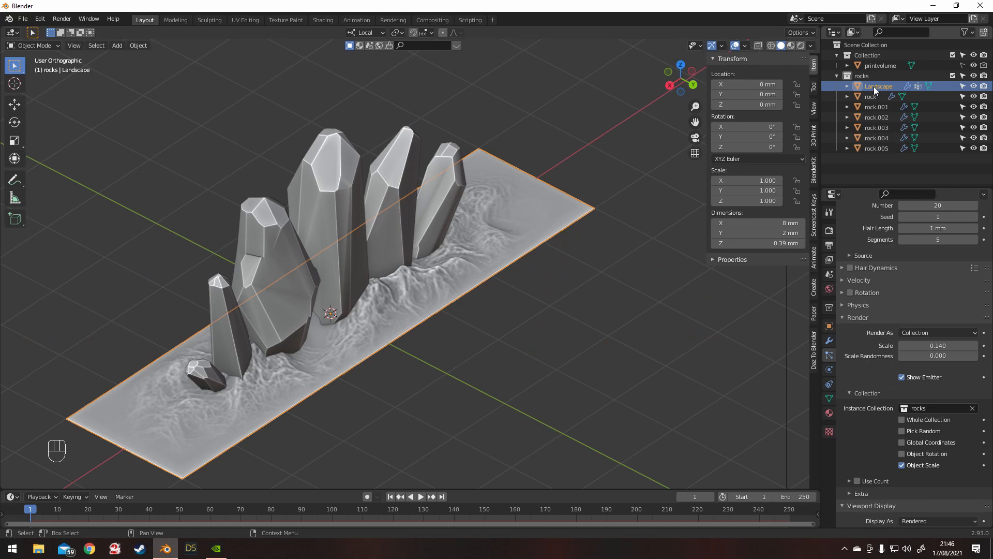
# Move the Landscape object out of the rocks collection into Collection and check the scattered crystals on the terrain
pyautogui.moveTo(876, 86); pyautogui.dragTo(885, 63)
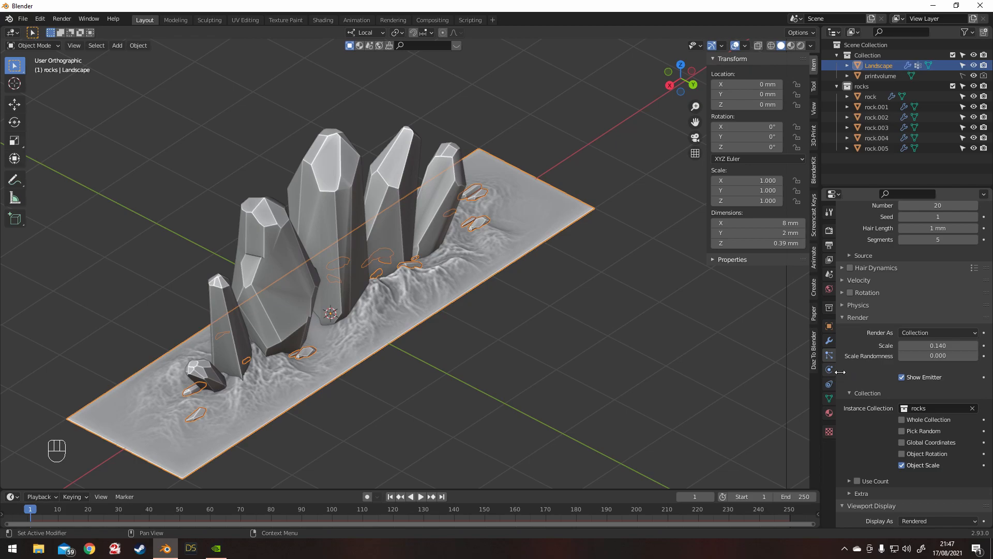
pyautogui.moveTo(337, 340); pyautogui.dragTo(299, 371, button='middle')
pyautogui.scroll(-1, 866, 405)
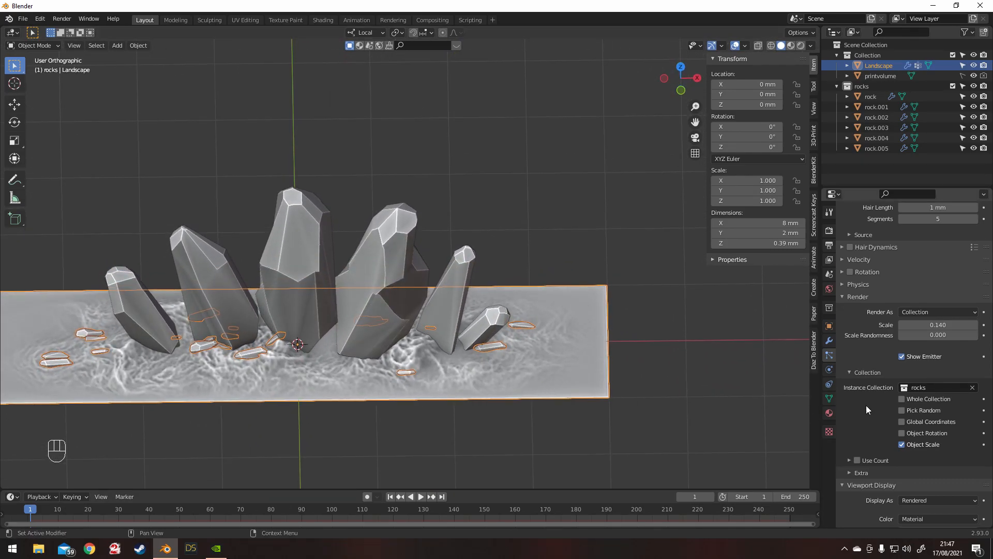
# Set the particle scale to 0.150, scale randomness to 0.647 and particle number to 33
pyautogui.scroll(-1, 866, 405)
pyautogui.moveTo(931, 304); pyautogui.dragTo(952, 289)
pyautogui.scroll(5, 948, 290)
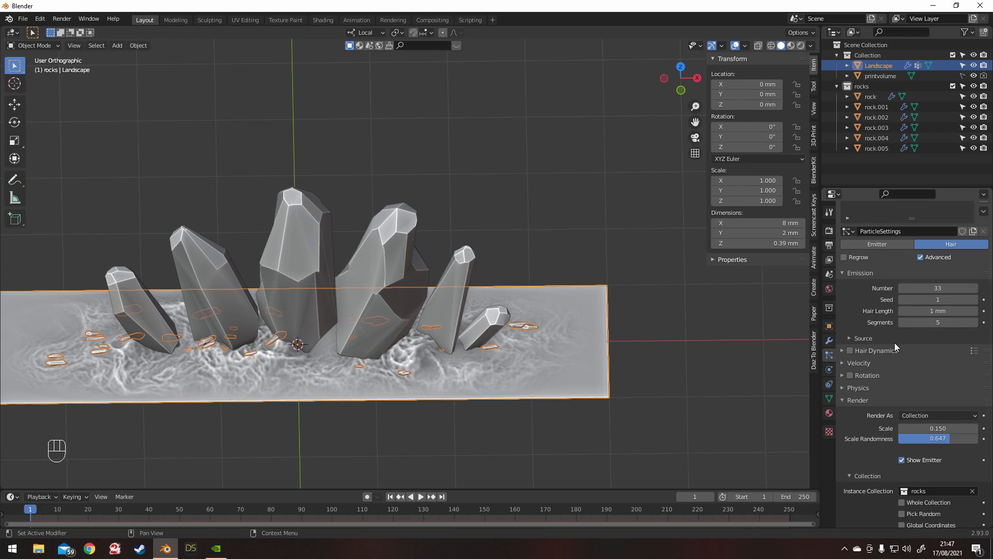
# Enable particle rotation with Randomize at 0.872 and Phase at -0.474, and inspect the small crystals up close
pyautogui.click(843, 376)
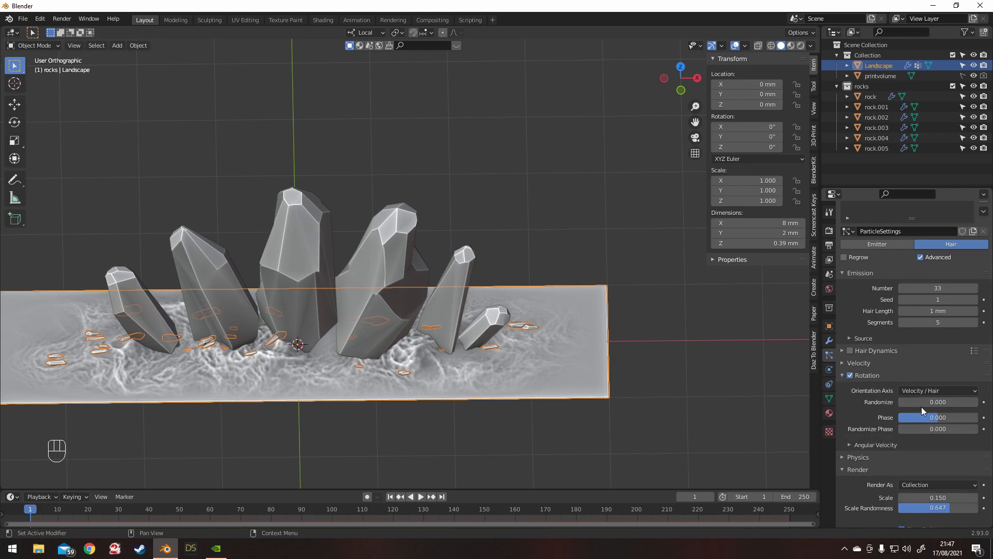
pyautogui.moveTo(931, 402)
pyautogui.mouseDown()
pyautogui.moveTo(968, 402)
pyautogui.moveTo(921, 417)
pyautogui.mouseUp()
pyautogui.moveTo(293, 337); pyautogui.dragTo(405, 290, button='middle')
pyautogui.scroll(2, 405, 290)
pyautogui.moveTo(228, 299); pyautogui.dragTo(252, 325, button='middle')
pyautogui.keyDown('shift'); pyautogui.moveTo(179, 316); pyautogui.dragTo(309, 250, button='middle'); pyautogui.keyUp('shift')
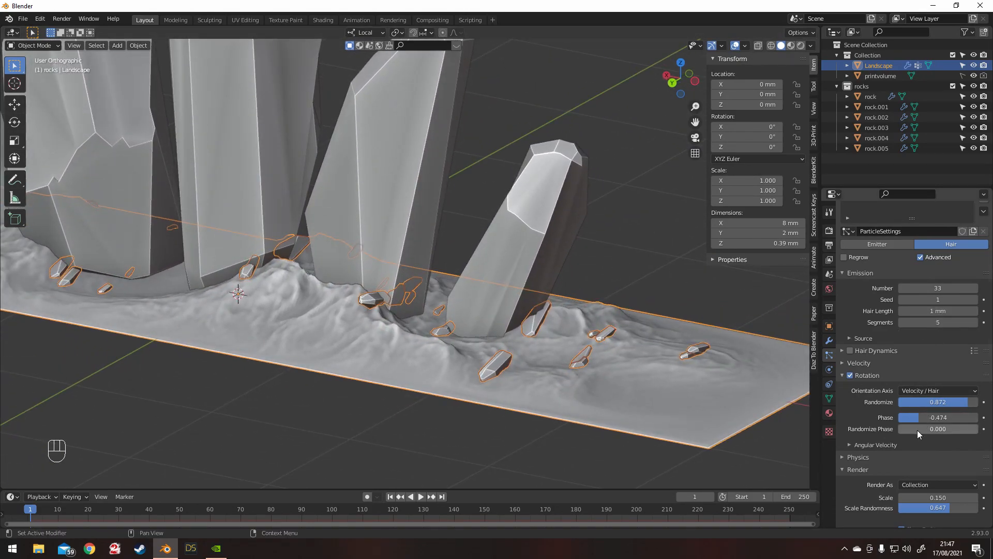
# Lower the rotation Randomize to 0.212, readjust the phase and try Normal as the orientation axis
pyautogui.moveTo(919, 417); pyautogui.dragTo(965, 418)
pyautogui.moveTo(961, 417); pyautogui.dragTo(889, 402)
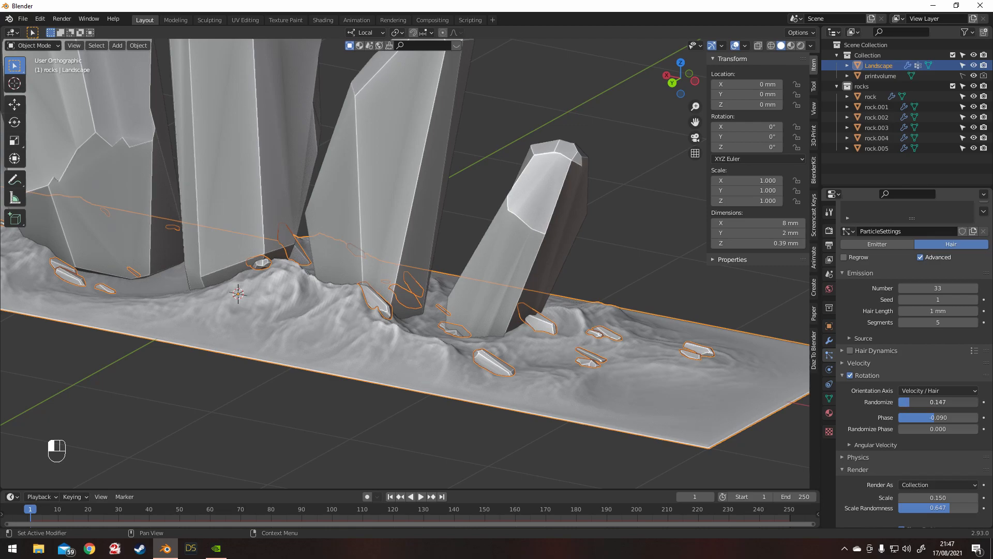
pyautogui.click(927, 391)
pyautogui.click(926, 412)
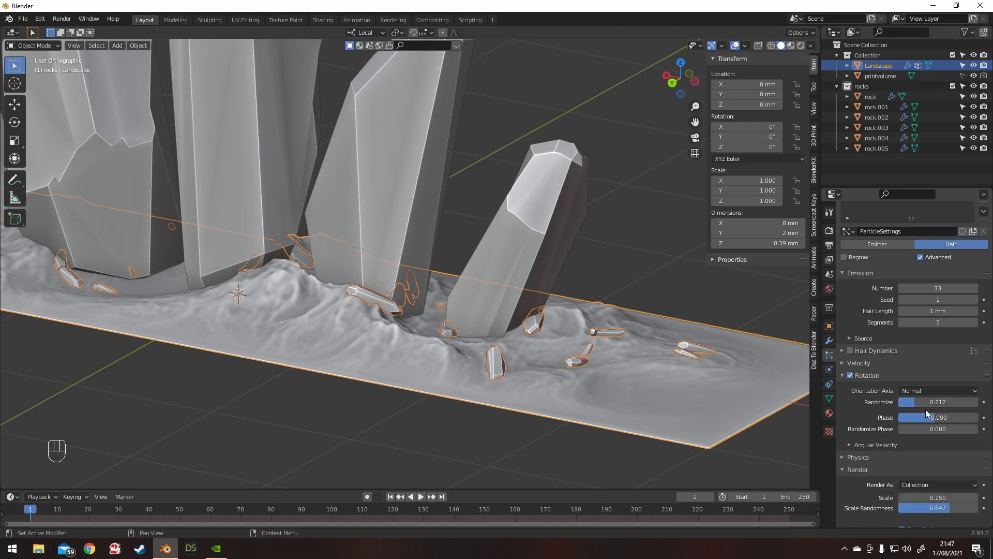
# Set the particles' orientation axis to Global X and inspect the small crystals across the whole terrain
pyautogui.click(923, 391)
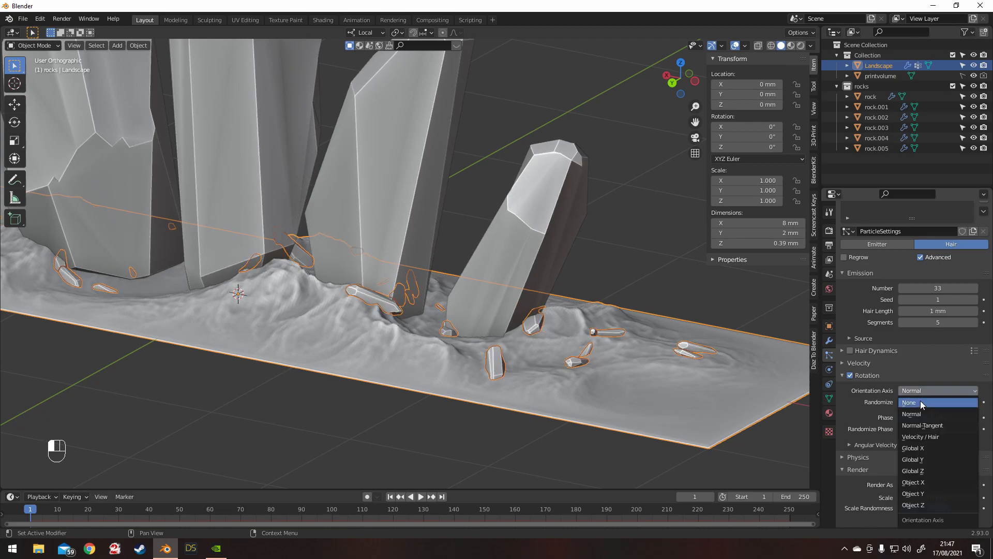
pyautogui.click(930, 447)
pyautogui.moveTo(657, 311); pyautogui.dragTo(766, 287, button='middle')
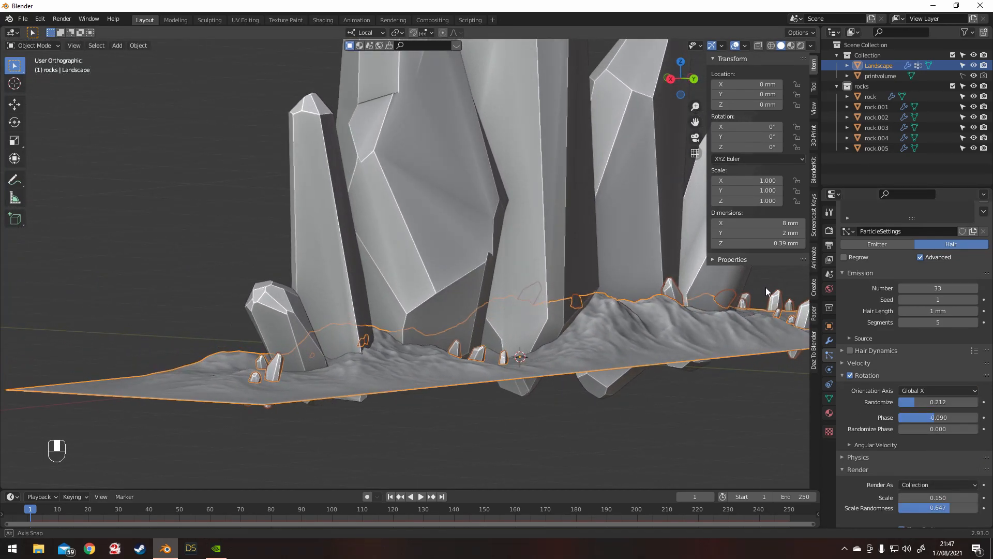
pyautogui.moveTo(651, 314); pyautogui.dragTo(628, 318, button='middle')
pyautogui.scroll(-6, 628, 317)
pyautogui.moveTo(331, 240); pyautogui.dragTo(388, 241, button='middle')
pyautogui.keyDown('shift'); pyautogui.moveTo(487, 215); pyautogui.dragTo(438, 284, button='middle'); pyautogui.keyUp('shift')
pyautogui.scroll(1, 457, 259)
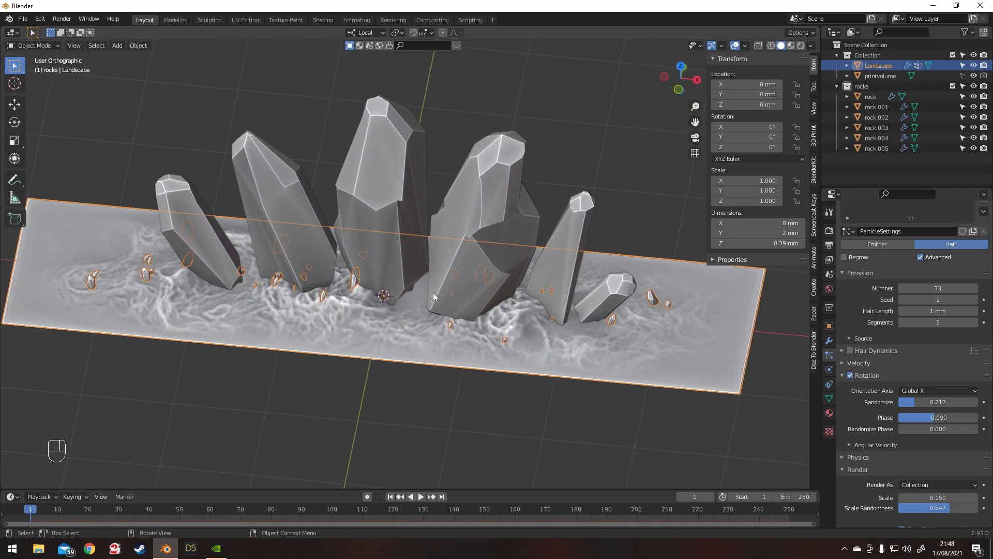
# Select all six large crystals and display the modifier stack of the smallest one
pyautogui.click(208, 251)
pyautogui.keyDown('shift'); pyautogui.click(299, 232); pyautogui.keyUp('shift')
pyautogui.keyDown('shift'); pyautogui.click(387, 212); pyautogui.keyUp('shift')
pyautogui.keyDown('shift'); pyautogui.click(486, 217); pyautogui.keyUp('shift')
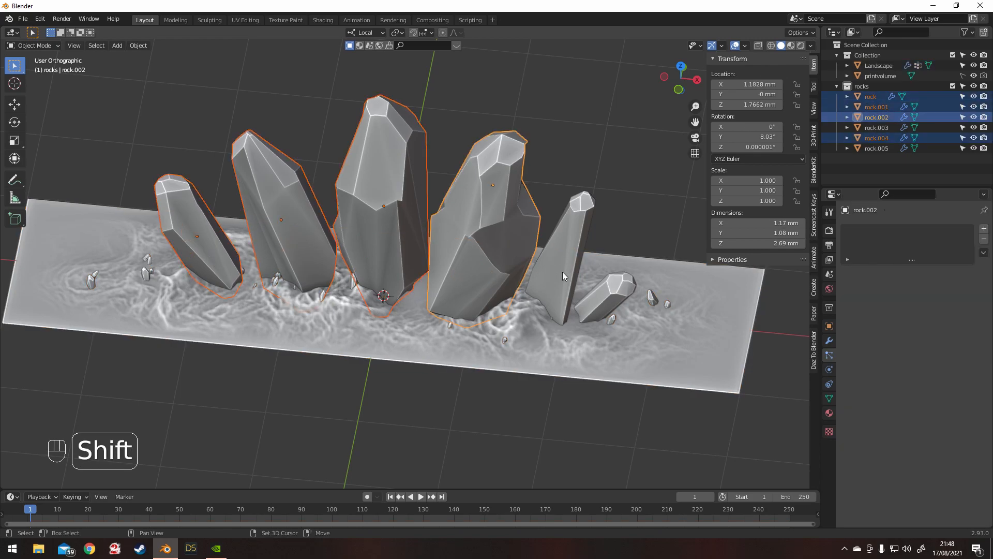
pyautogui.keyDown('shift'); pyautogui.click(563, 272); pyautogui.keyUp('shift')
pyautogui.keyDown('shift'); pyautogui.click(612, 306); pyautogui.keyUp('shift')
pyautogui.click(830, 341)
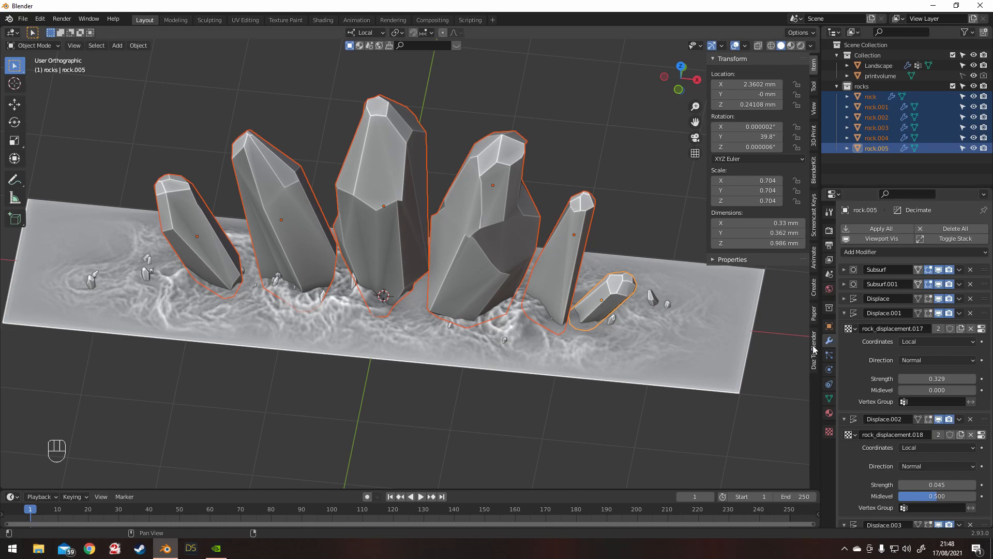
# Save the file as crystalwall.blend in the NewPC Blender folder
pyautogui.click(28, 23)
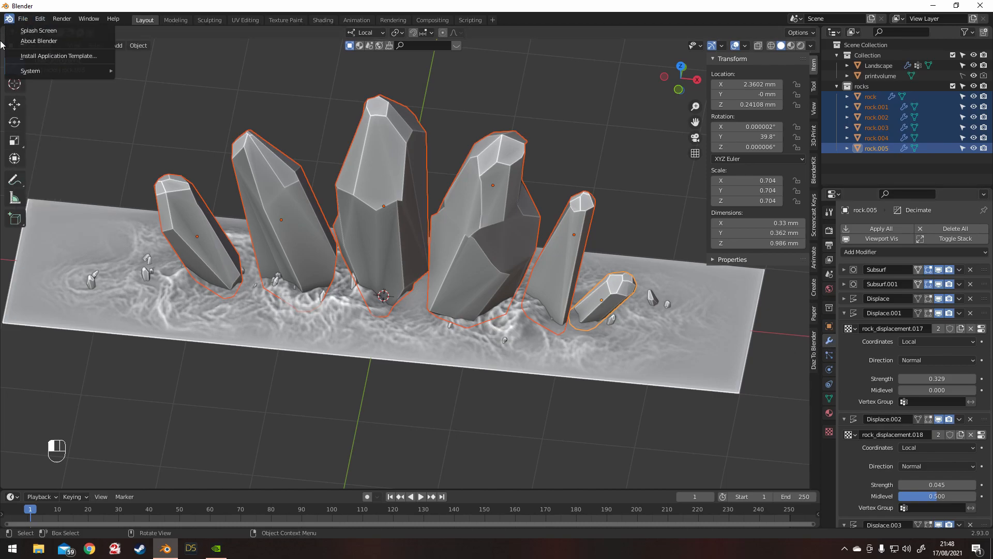
pyautogui.click(23, 20)
pyautogui.click(51, 98)
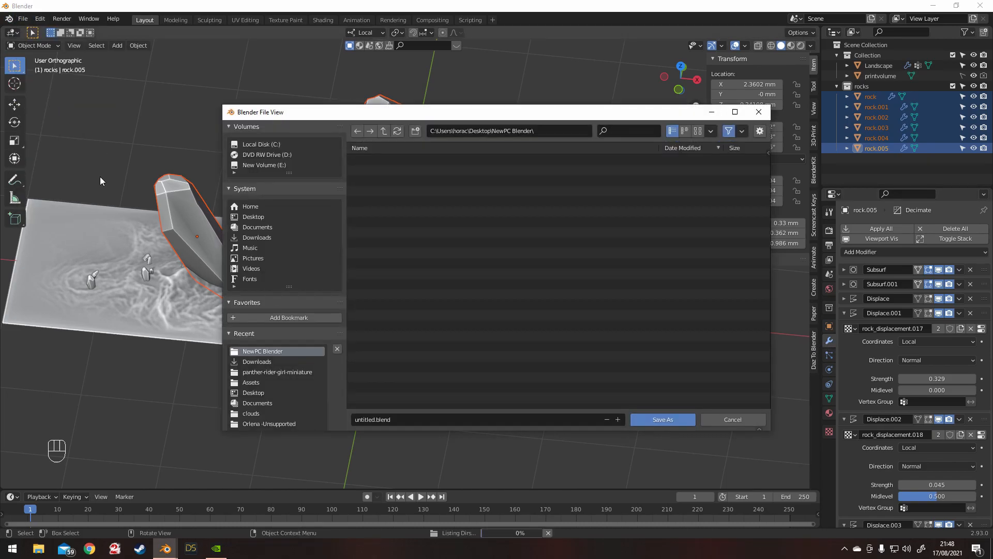
pyautogui.click(388, 419)
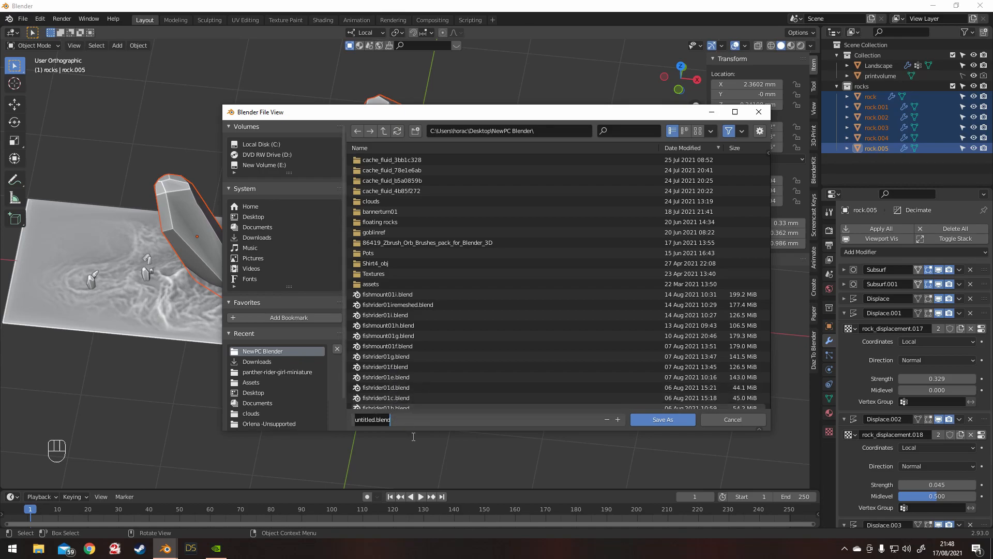
pyautogui.write('crystalwall')
pyautogui.click(662, 419)
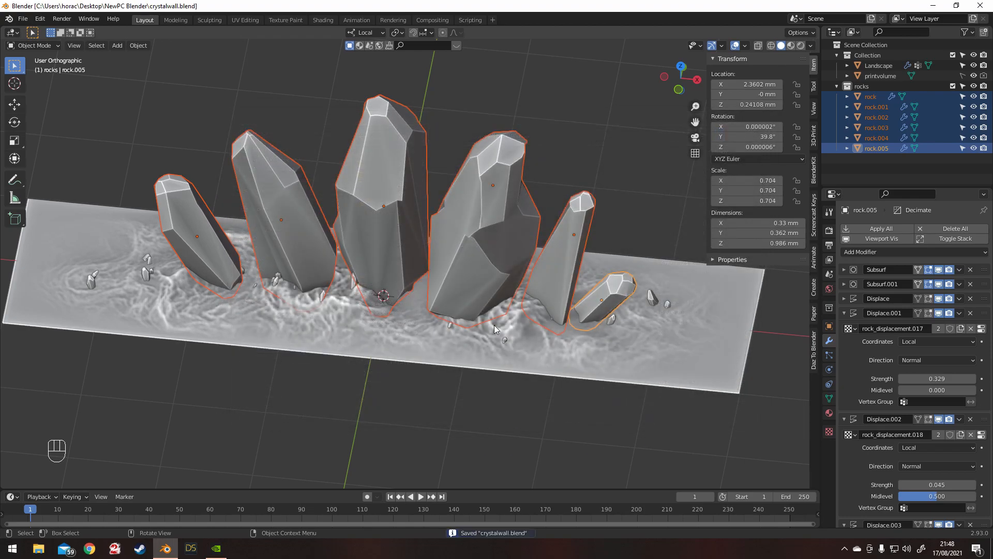
# Apply all modifiers on the six large crystals and convert the landscape's particle system into real objects
pyautogui.click(890, 229)
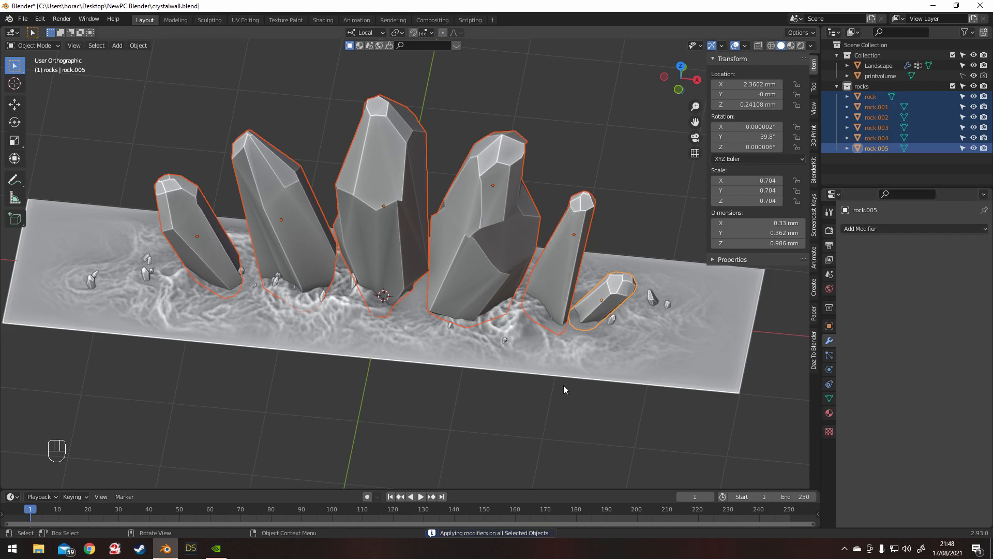
pyautogui.click(599, 341)
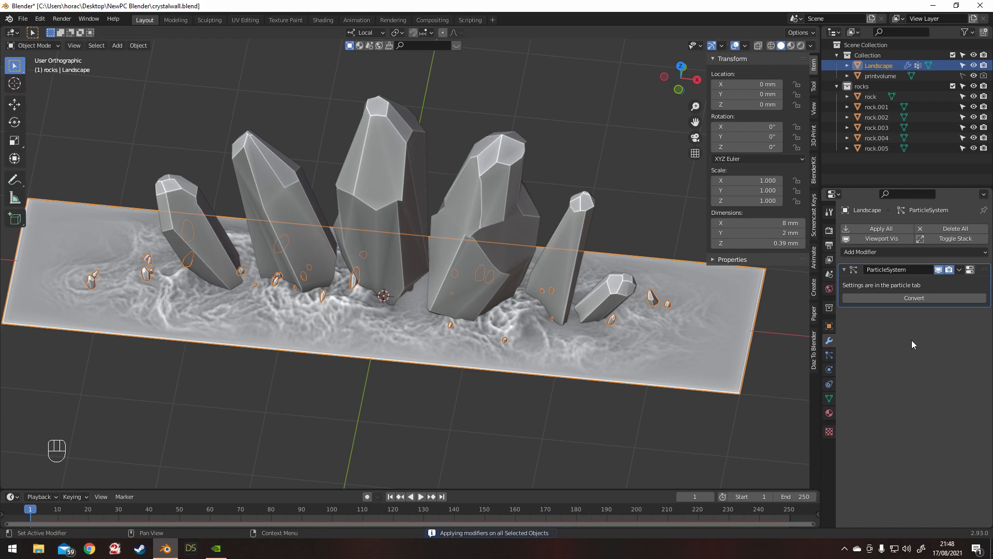
pyautogui.click(889, 299)
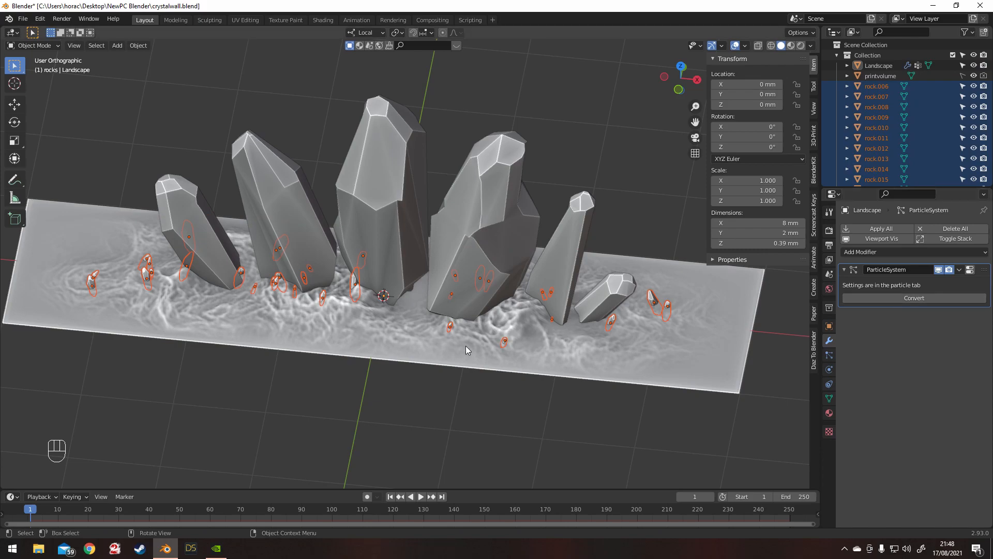
# Remove the particle system from the landscape
pyautogui.click(579, 370)
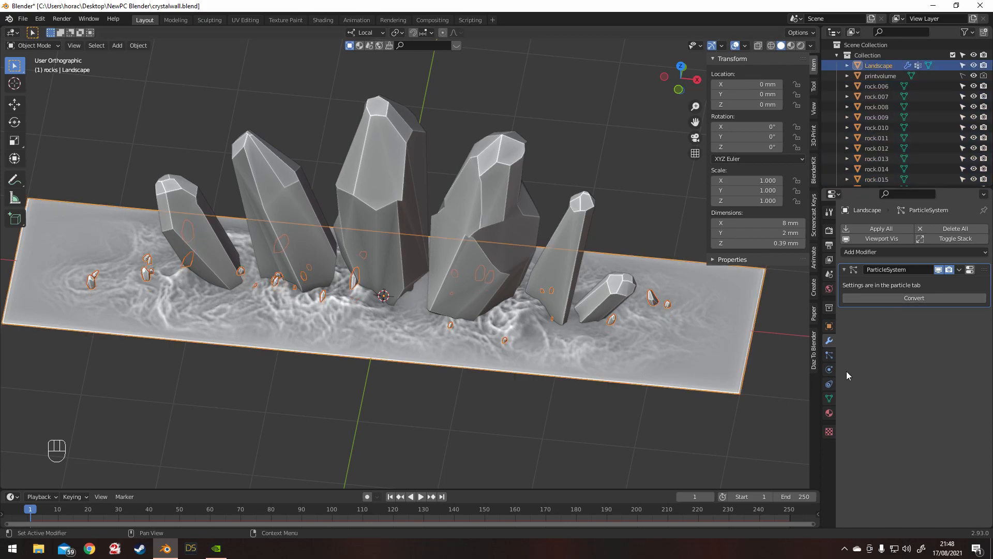
pyautogui.click(829, 355)
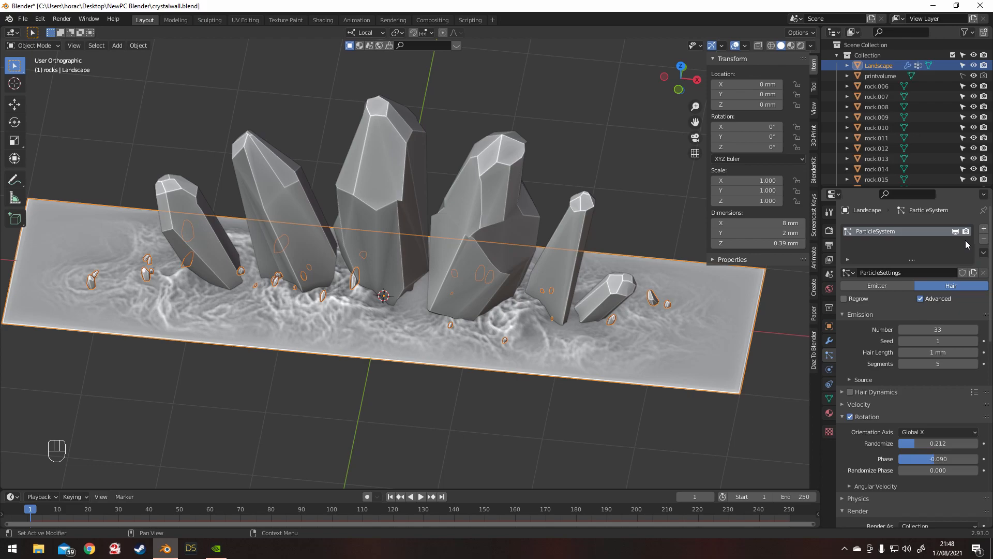
pyautogui.click(984, 239)
pyautogui.scroll(-1, 665, 310)
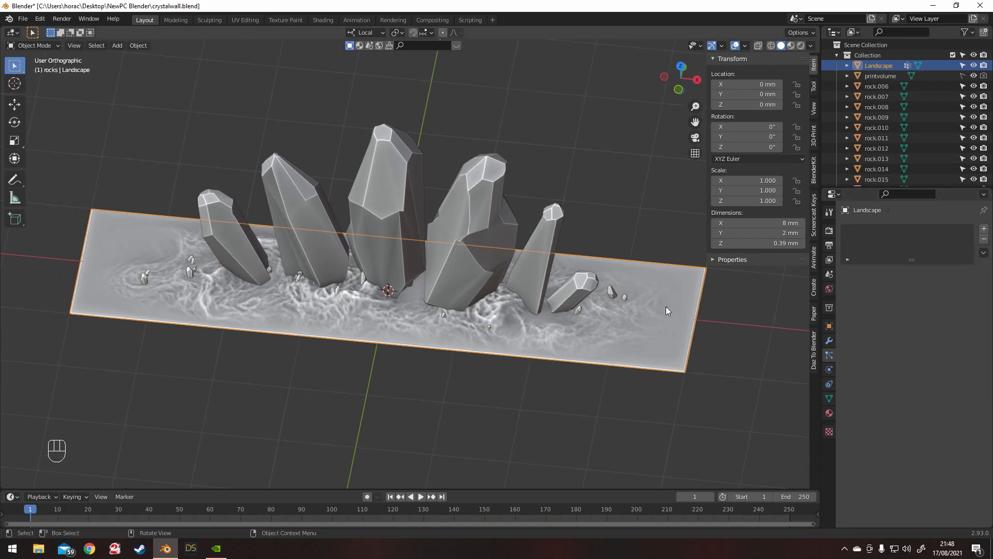
# Move the converted small crystals, rock.006 to rock.038, into the rocks collection
pyautogui.click(859, 88)
pyautogui.scroll(-4, 876, 110)
pyautogui.scroll(-5, 880, 117)
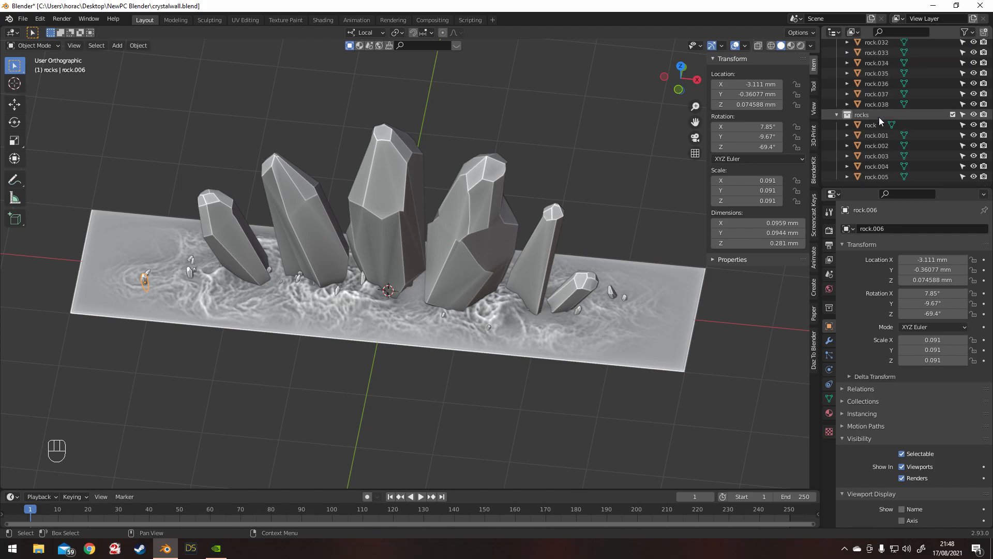
pyautogui.keyDown('shift'); pyautogui.click(877, 104); pyautogui.keyUp('shift')
pyautogui.moveTo(877, 107)
pyautogui.mouseDown()
pyautogui.moveTo(877, 87)
pyautogui.moveTo(905, 140)
pyautogui.moveTo(861, 126)
pyautogui.moveTo(864, 118)
pyautogui.mouseUp()
pyautogui.scroll(8, 881, 112)
pyautogui.scroll(-8, 902, 139)
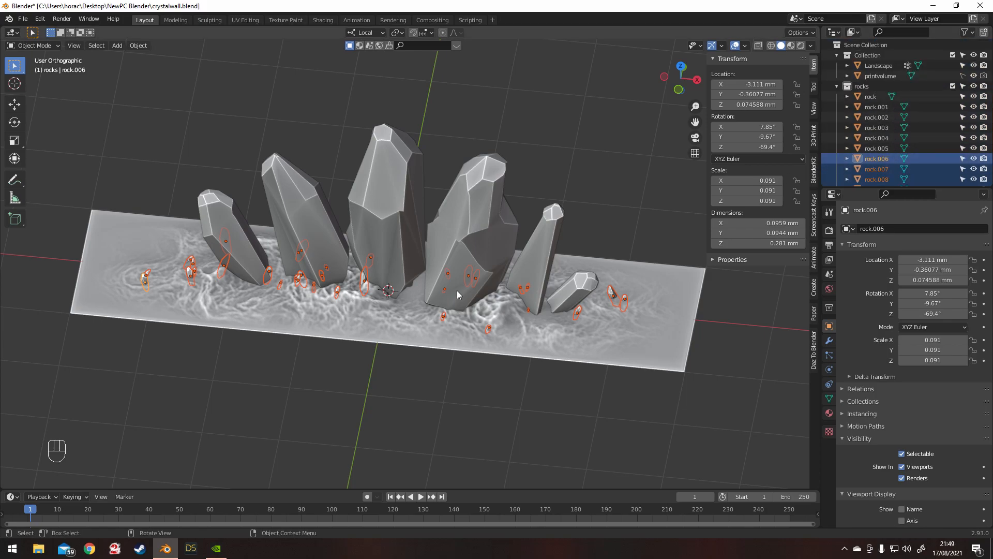
# Deselect the small crystals and examine from the front and one end how the crystals pass through the landscape
pyautogui.moveTo(362, 180); pyautogui.dragTo(352, 120, button='middle')
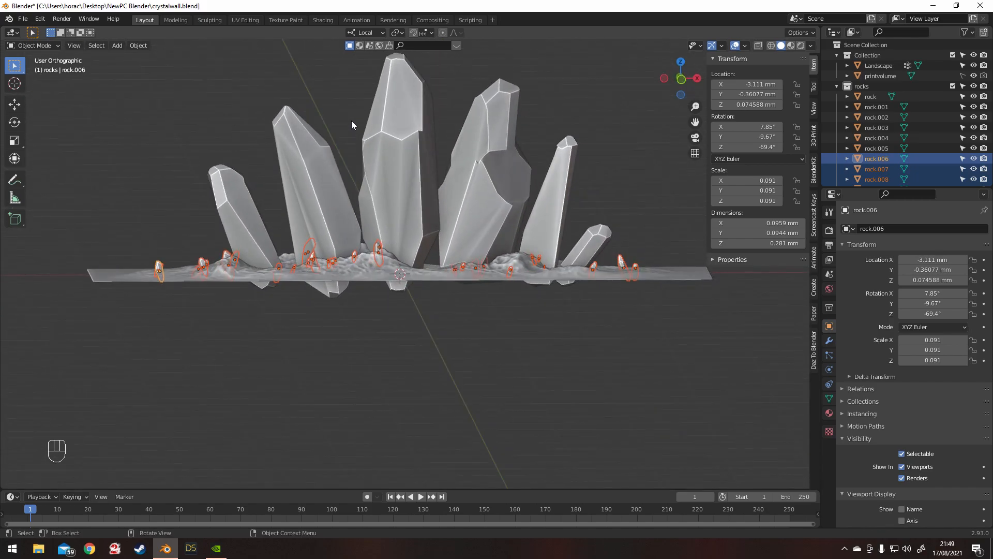
pyautogui.press('KP_1')
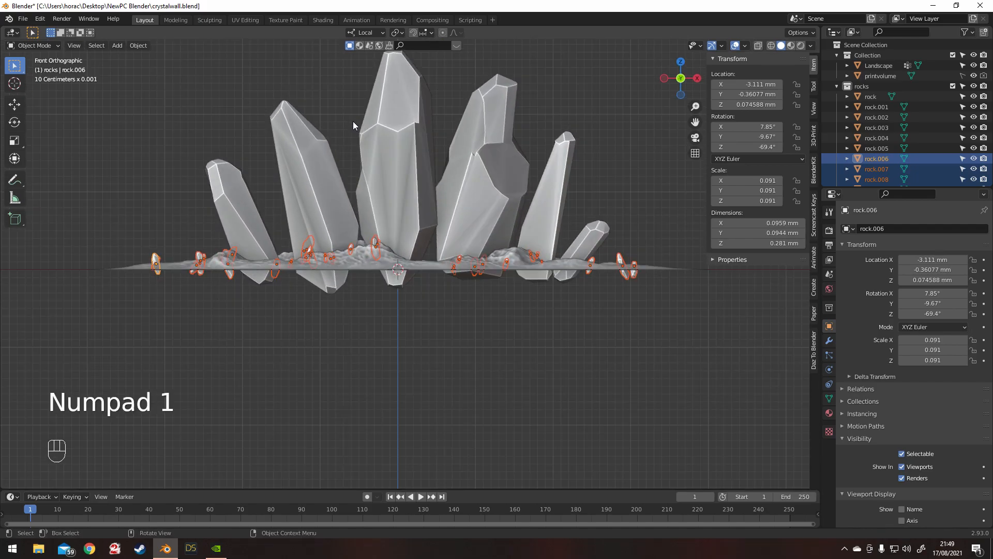
pyautogui.click(156, 110)
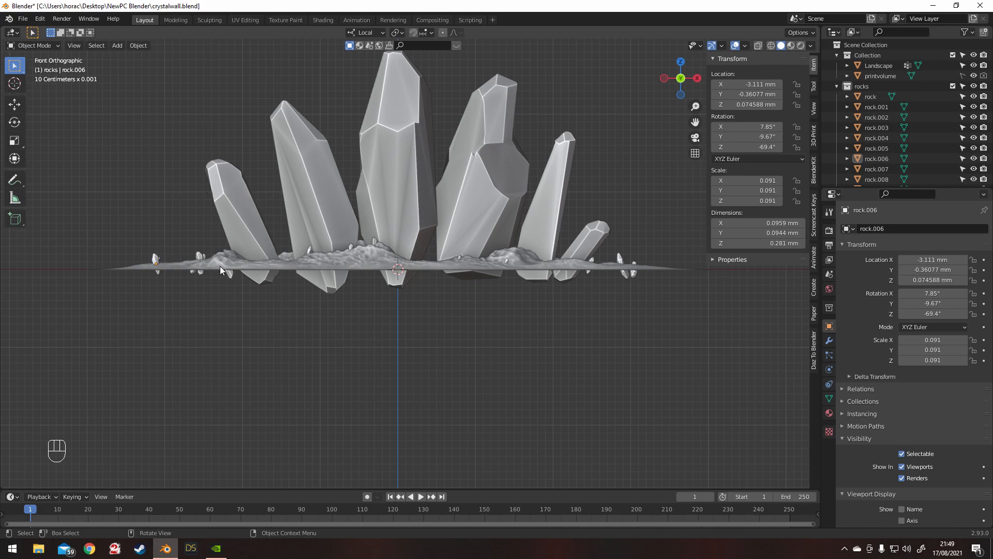
pyautogui.moveTo(185, 230)
pyautogui.keyDown('shift'); pyautogui.mouseDown(button='middle')
pyautogui.moveTo(176, 303)
pyautogui.moveTo(179, 247)
pyautogui.mouseUp(button='middle'); pyautogui.keyUp('shift')
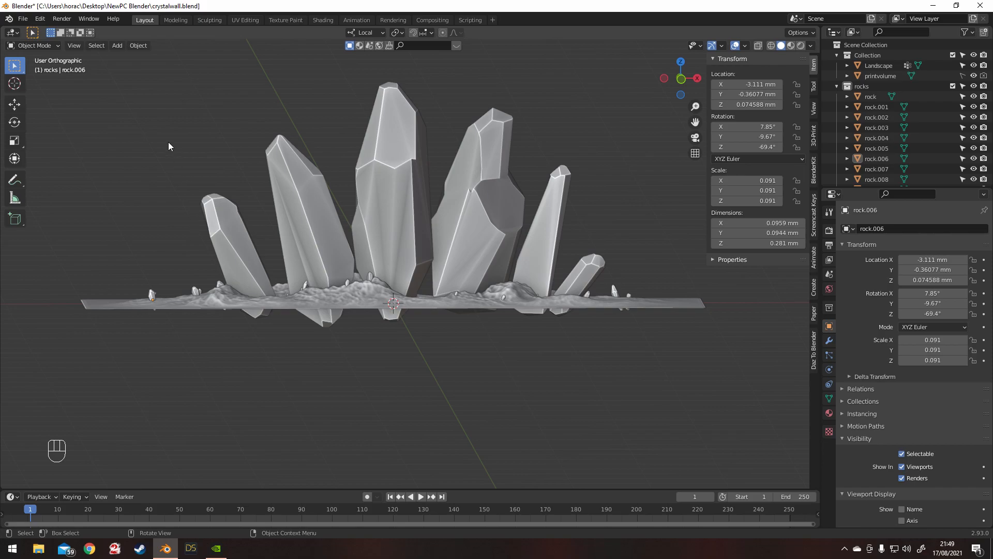
pyautogui.moveTo(160, 297); pyautogui.dragTo(243, 268, button='middle')
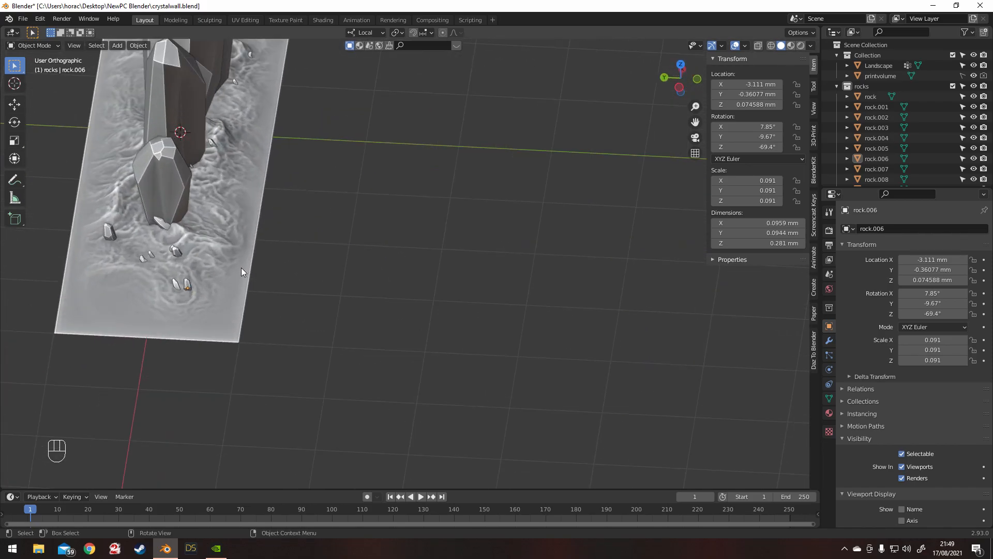
pyautogui.press('a')
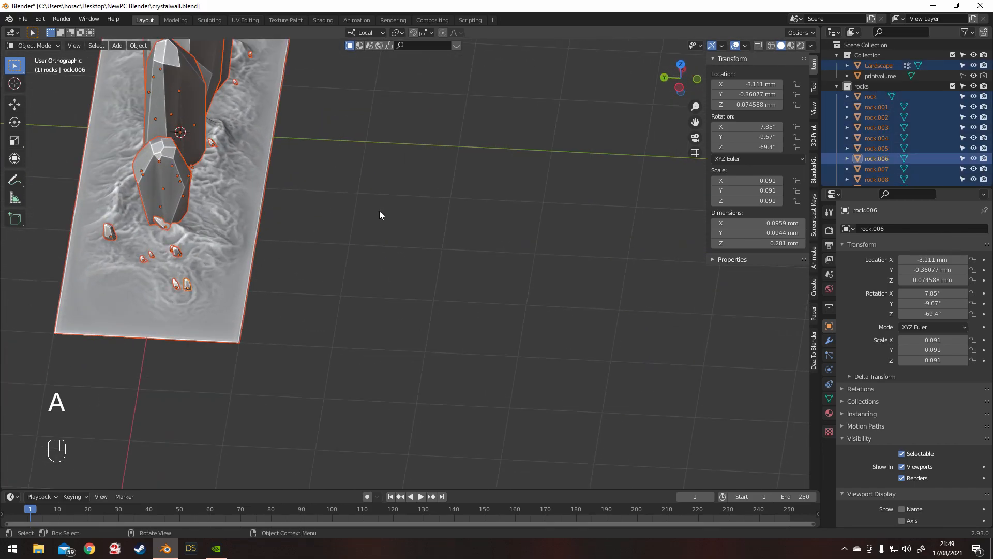
pyautogui.moveTo(486, 201); pyautogui.dragTo(192, 268, button='middle')
pyautogui.scroll(-2, 155, 225)
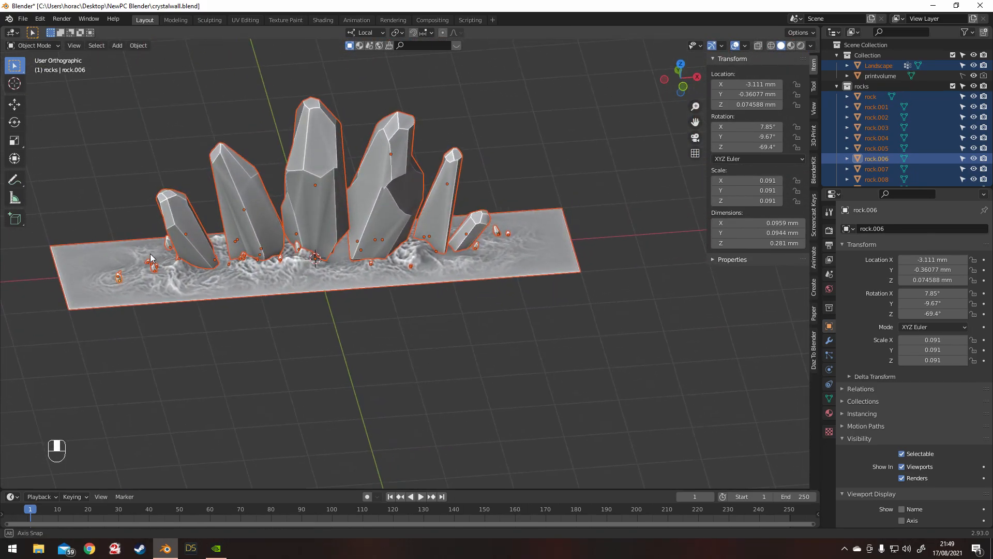
pyautogui.keyDown('shift'); pyautogui.click(559, 251); pyautogui.keyUp('shift')
pyautogui.keyDown('shift'); pyautogui.click(560, 250); pyautogui.keyUp('shift')
pyautogui.keyDown('shift'); pyautogui.click(335, 176); pyautogui.keyUp('shift')
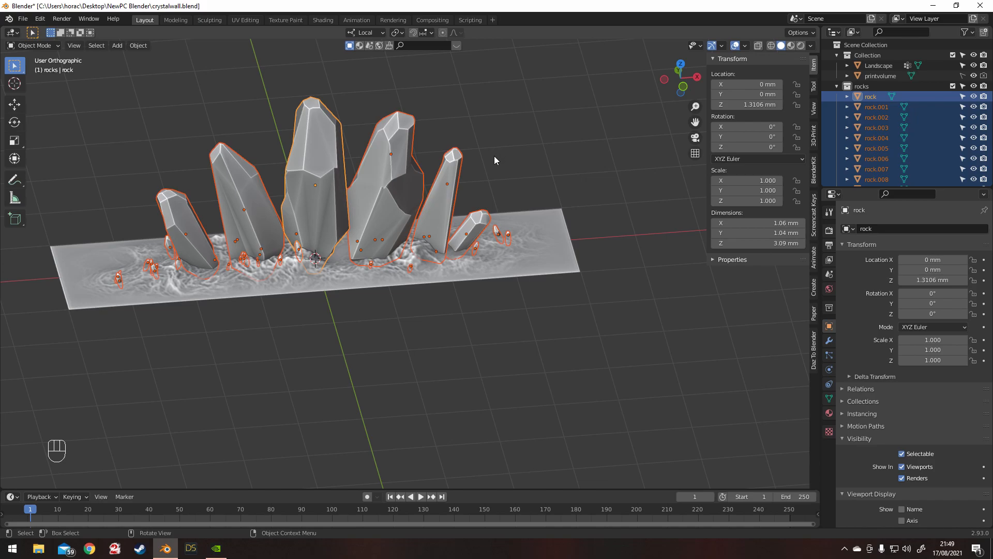
pyautogui.click(197, 95)
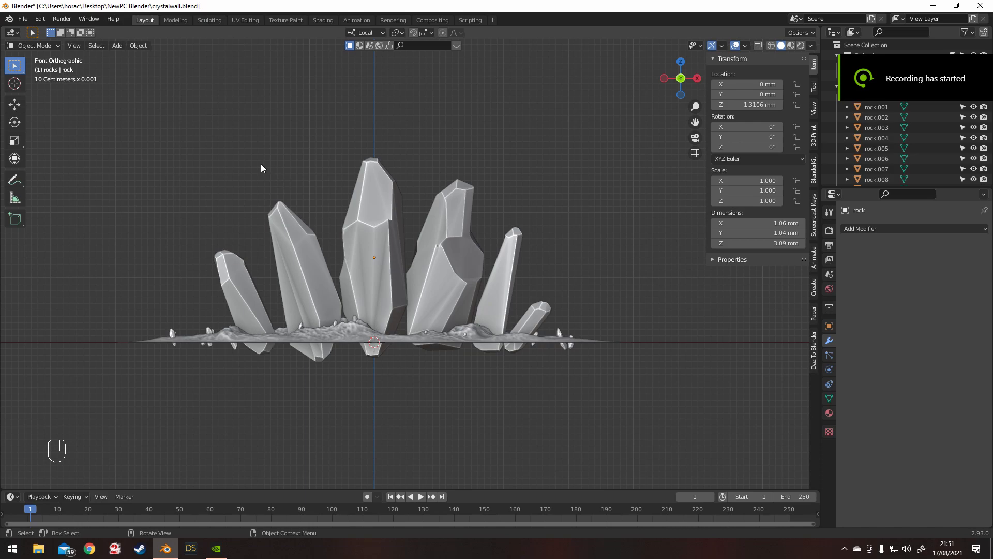
# Add a 2 mm cube and lower it about 0.99 mm along Z so it sits beneath the landscape
pyautogui.click(114, 46)
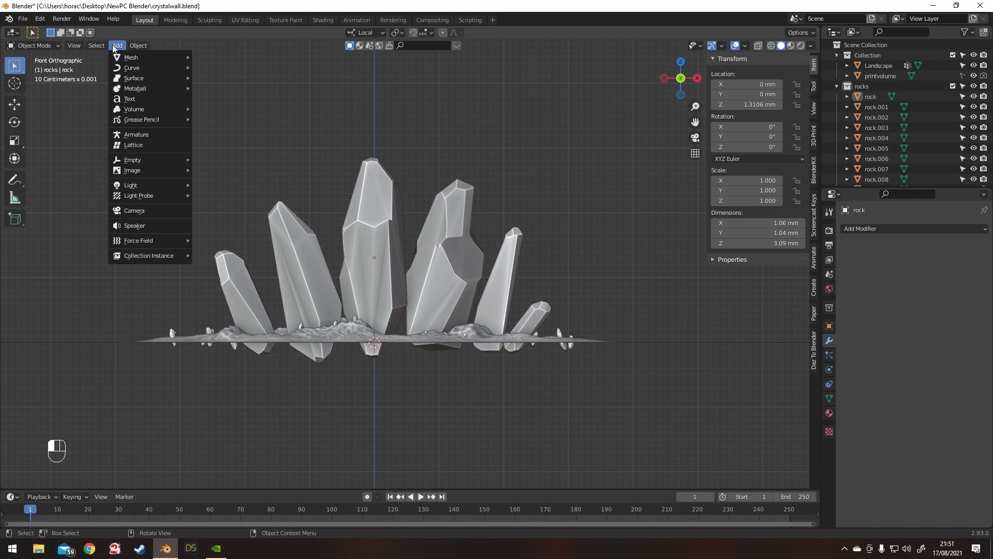
pyautogui.moveTo(126, 58)
pyautogui.click(237, 67)
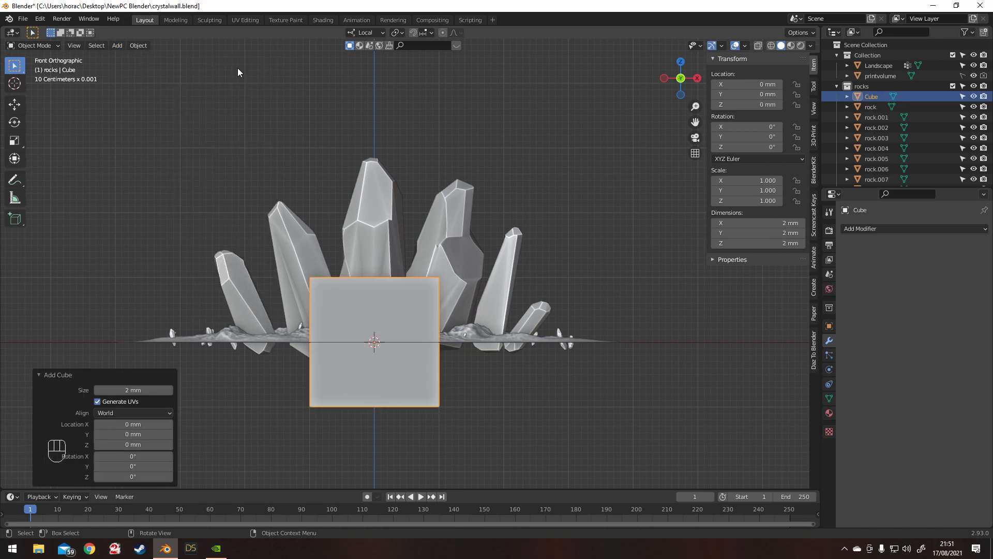
pyautogui.press('g')
pyautogui.press('z')
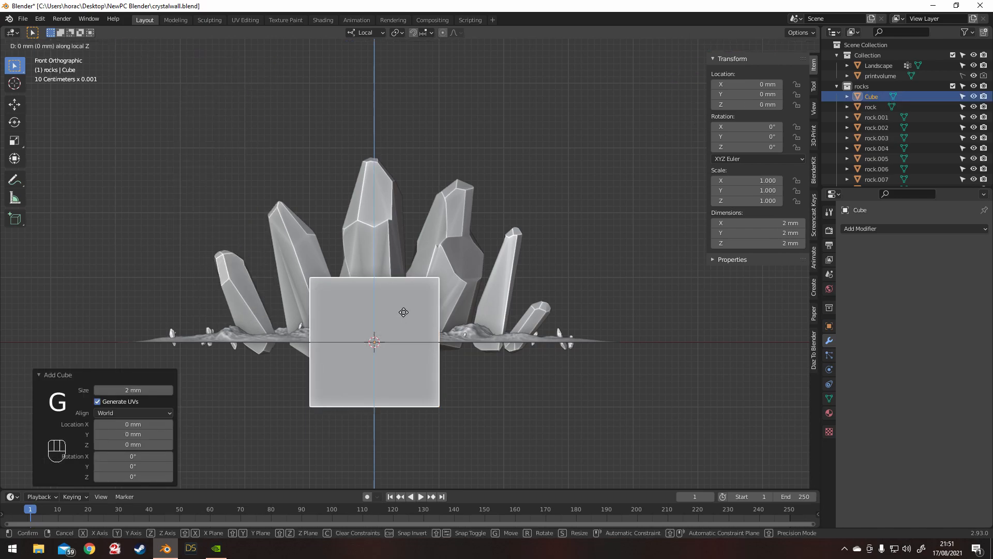
pyautogui.click(402, 376)
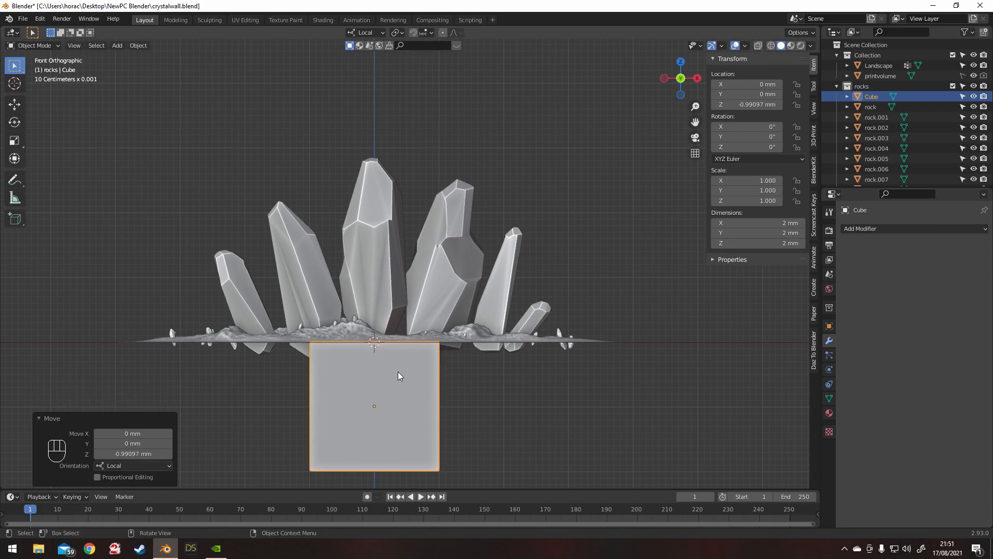
# Scale the cube along X by 4 and then by 1.2, and apply its scale
pyautogui.press('s')
pyautogui.press('x')
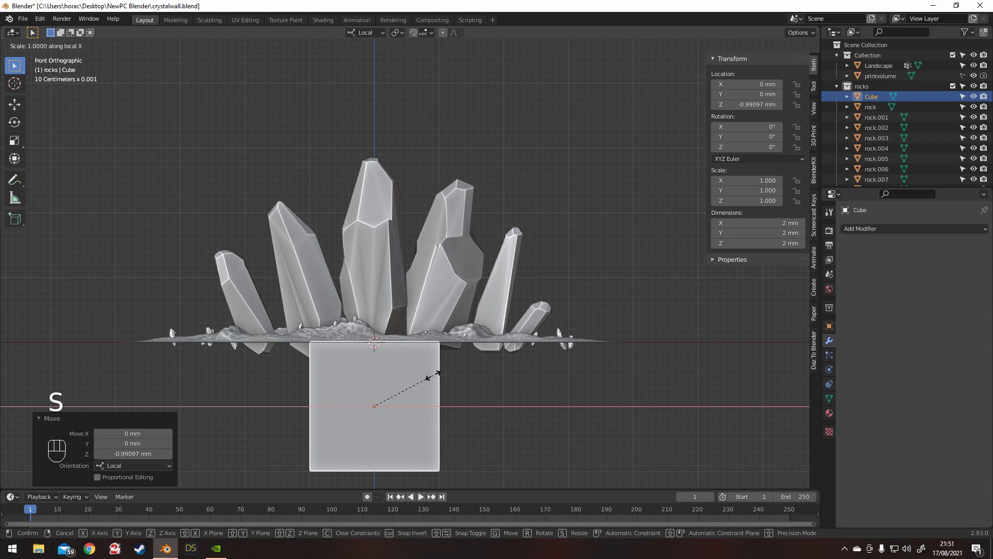
pyautogui.write('4')
pyautogui.press('Return')
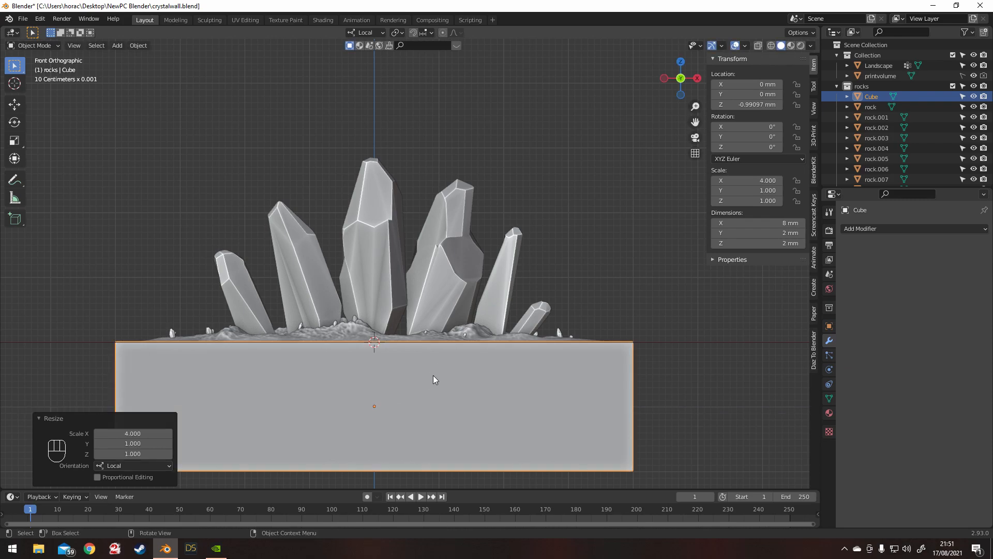
pyautogui.press('s')
pyautogui.press('x')
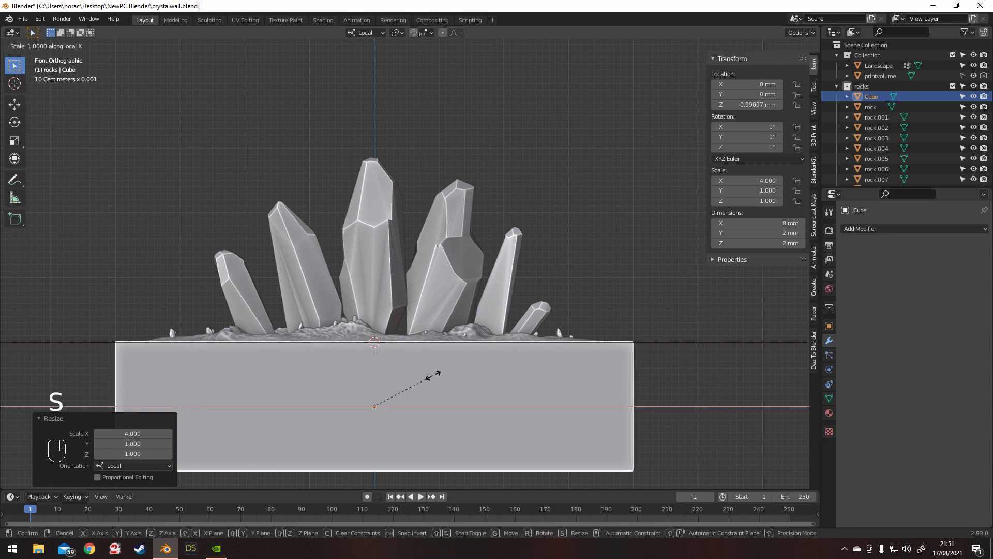
pyautogui.write('1.2')
pyautogui.press('Return')
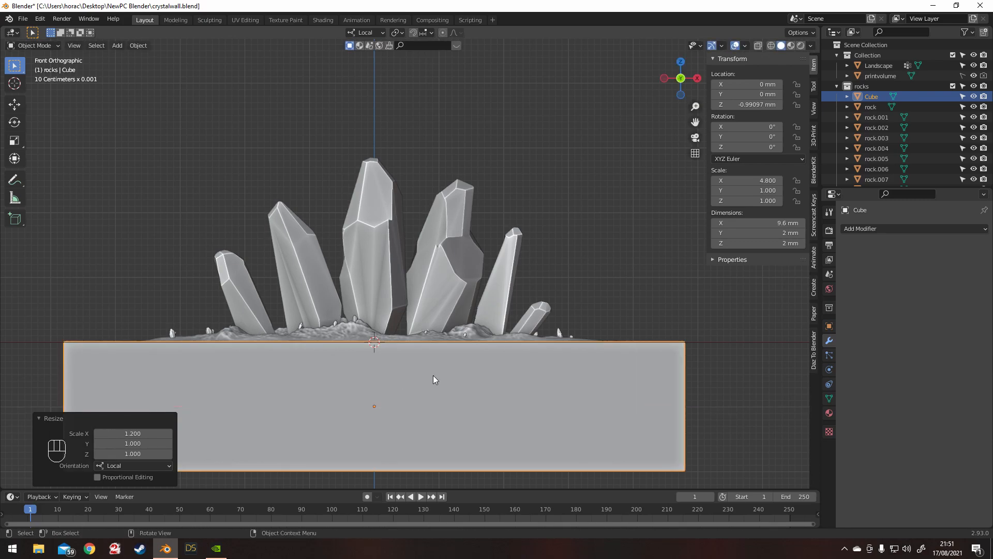
pyautogui.hotkey('ctrl', 'a')
pyautogui.click(585, 254)
# Select the landscape and all crystals but not the cube, with the tallest central crystal as the active object
pyautogui.moveTo(585, 254); pyautogui.dragTo(558, 297, button='middle')
pyautogui.moveTo(321, 322); pyautogui.dragTo(313, 353, button='middle')
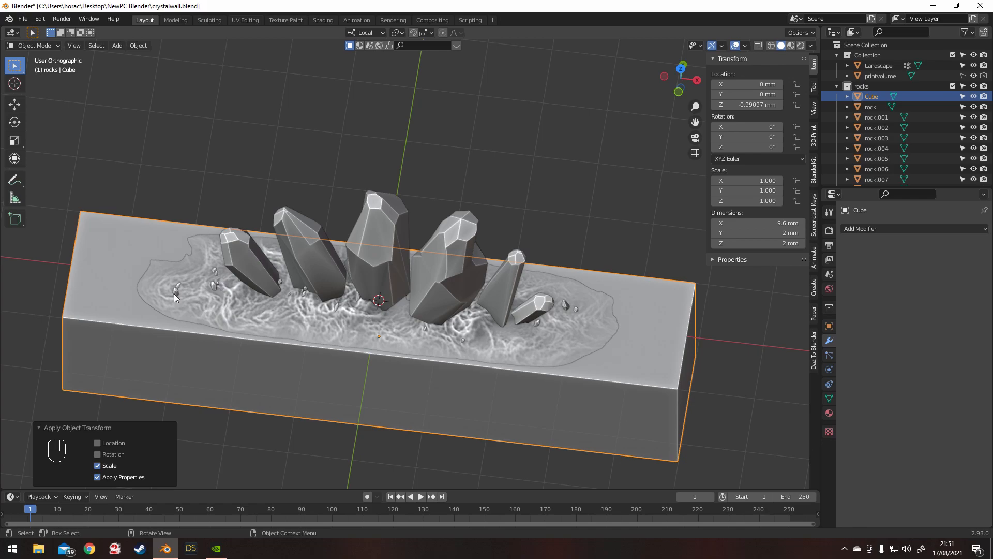
pyautogui.press('a')
pyautogui.keyDown('shift'); pyautogui.click(120, 284); pyautogui.keyUp('shift')
pyautogui.keyDown('shift'); pyautogui.click(120, 284); pyautogui.keyUp('shift')
pyautogui.keyDown('shift'); pyautogui.click(120, 284); pyautogui.keyUp('shift')
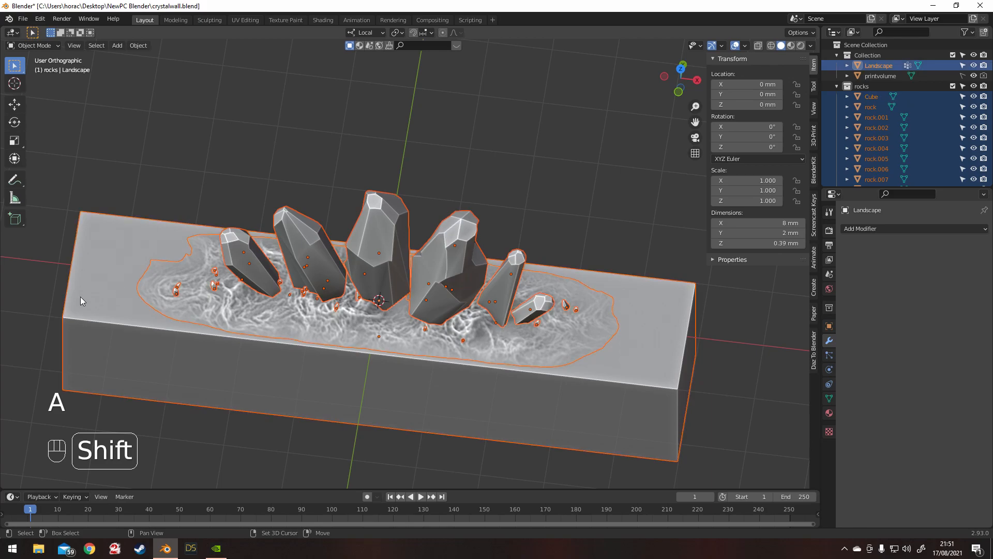
pyautogui.keyDown('shift'); pyautogui.click(72, 346); pyautogui.keyUp('shift')
pyautogui.keyDown('shift'); pyautogui.click(72, 346); pyautogui.keyUp('shift')
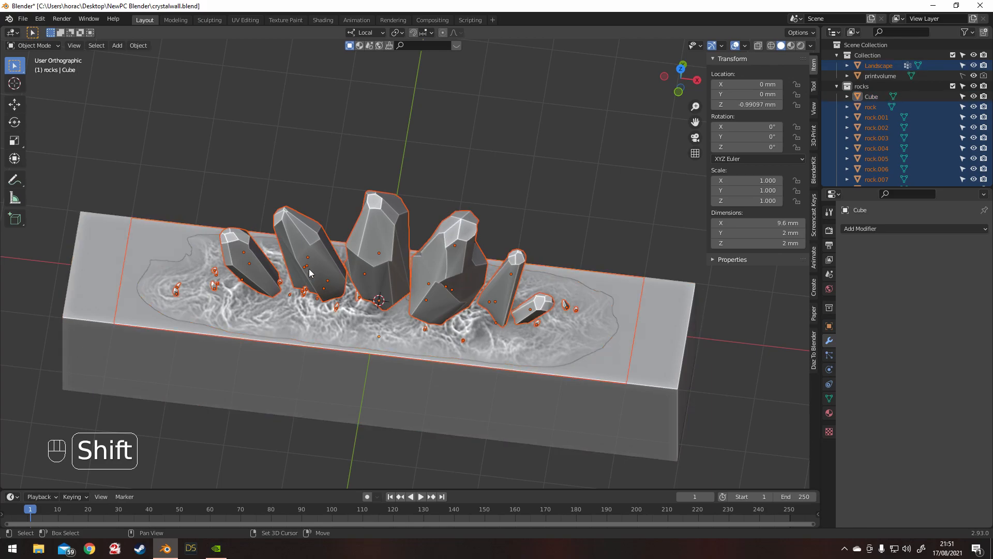
pyautogui.keyDown('shift'); pyautogui.click(379, 249); pyautogui.keyUp('shift')
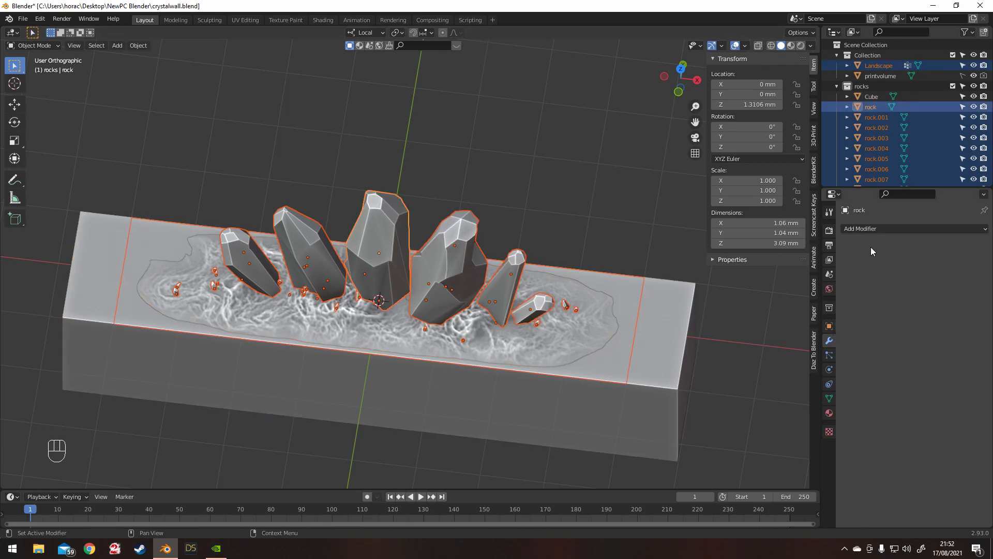
# Add a Difference Boolean modifier using Cube to the tallest crystal and copy its modifiers to the selected crystals and landscape
pyautogui.click(871, 230)
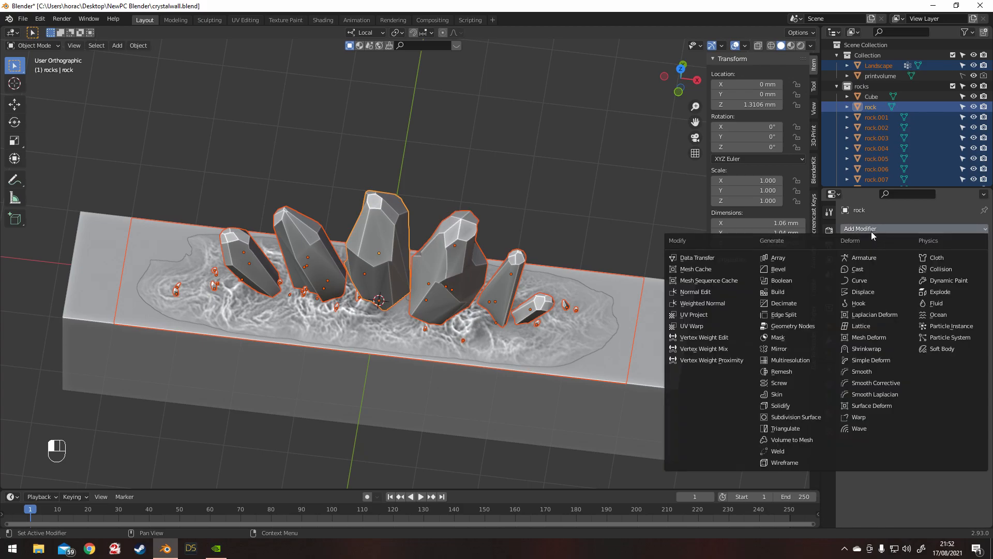
pyautogui.click(799, 280)
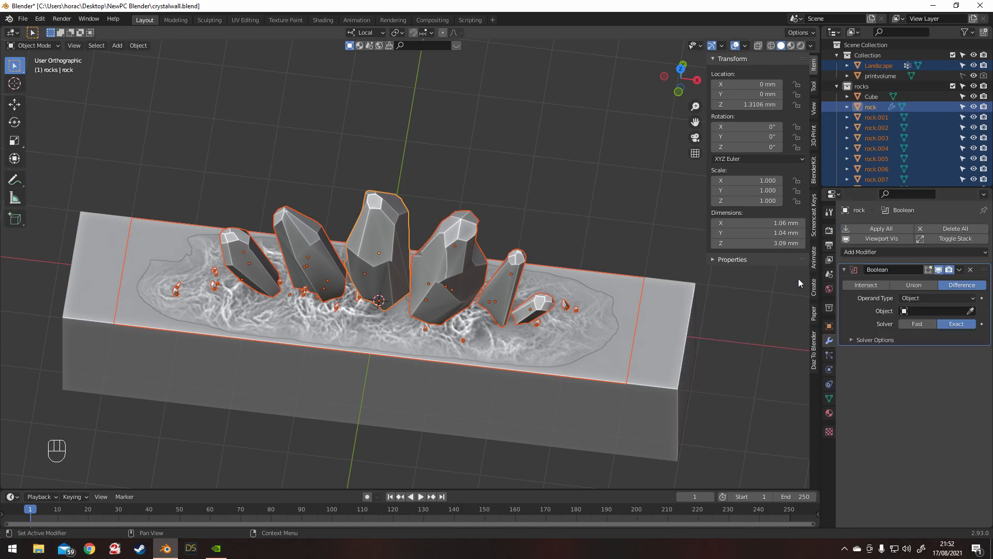
pyautogui.click(972, 311)
pyautogui.click(664, 380)
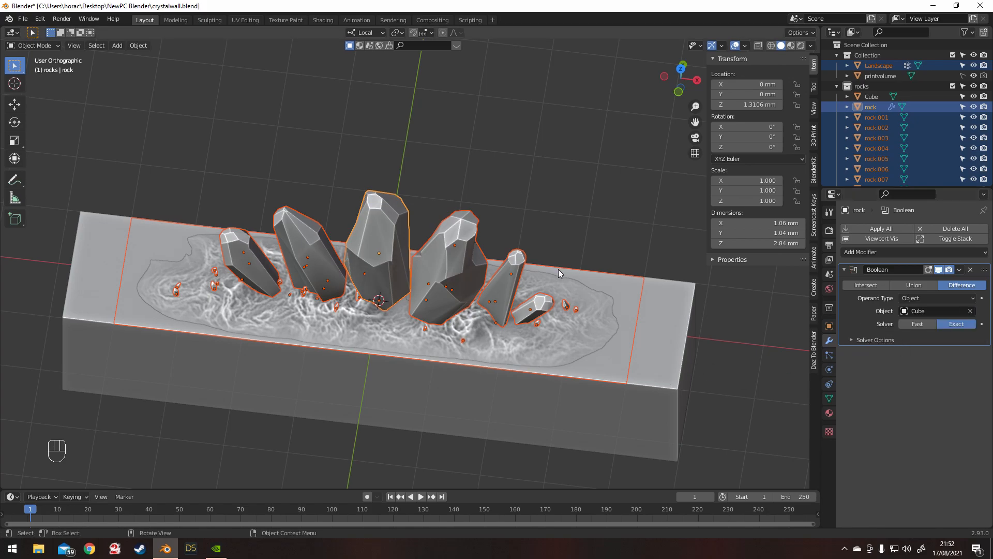
pyautogui.hotkey('ctrl', 'l')
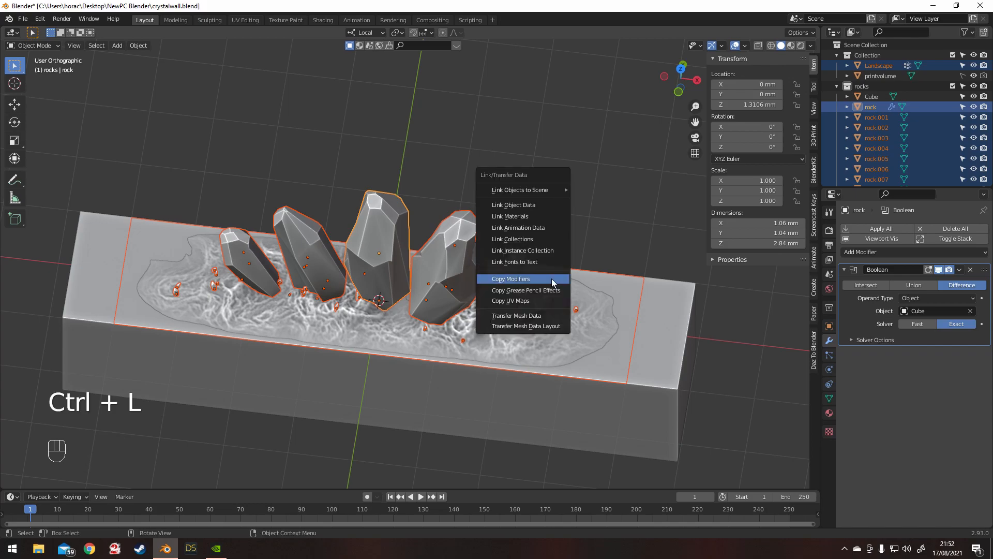
pyautogui.click(551, 278)
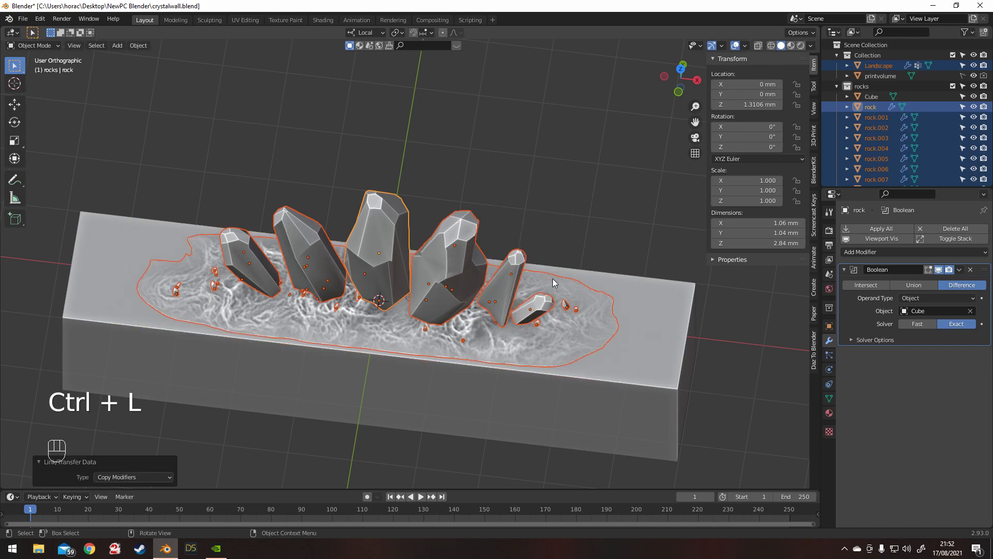
# Hide the cube to check the trimmed crystals and landscape, and save the file
pyautogui.click(675, 345)
pyautogui.press('h')
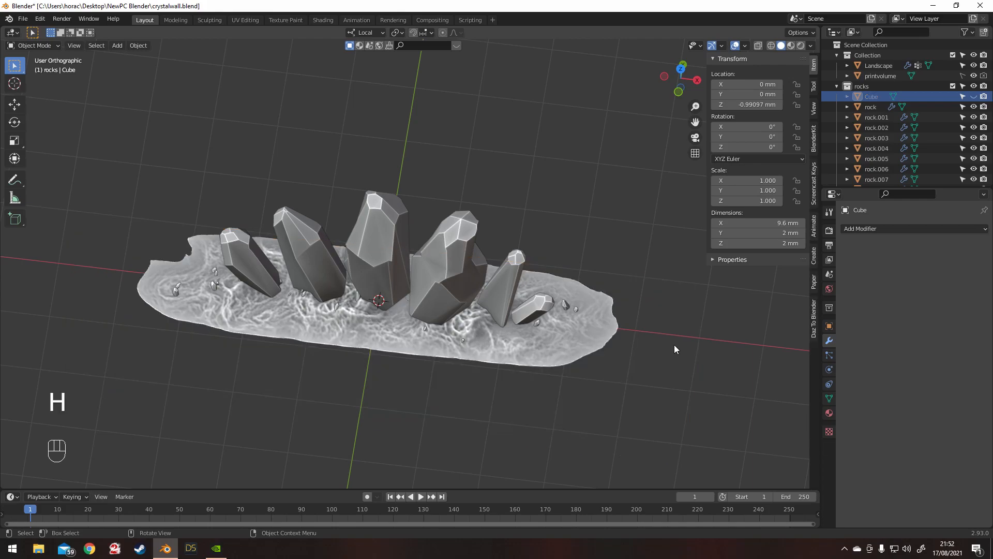
pyautogui.moveTo(594, 313); pyautogui.dragTo(595, 265, button='middle')
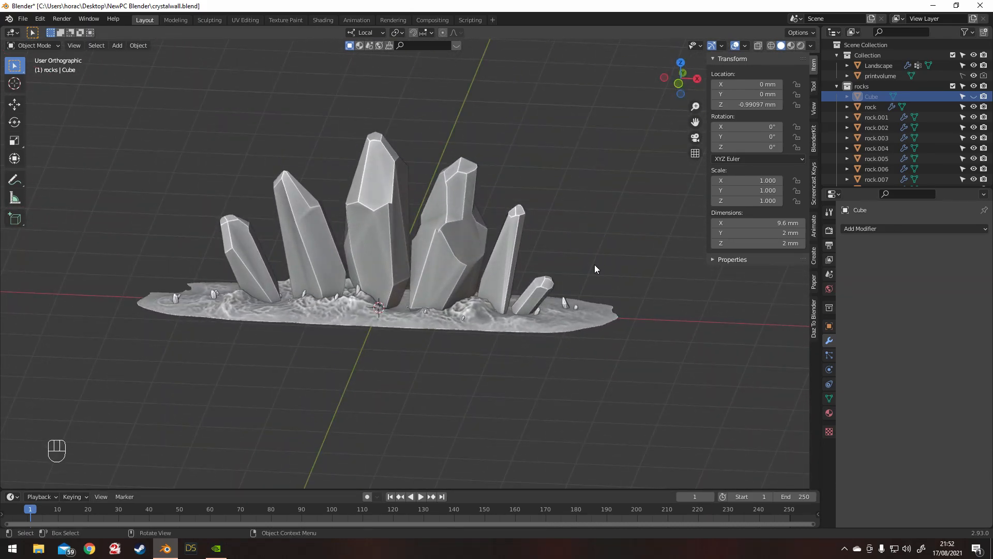
pyautogui.scroll(2, 591, 268)
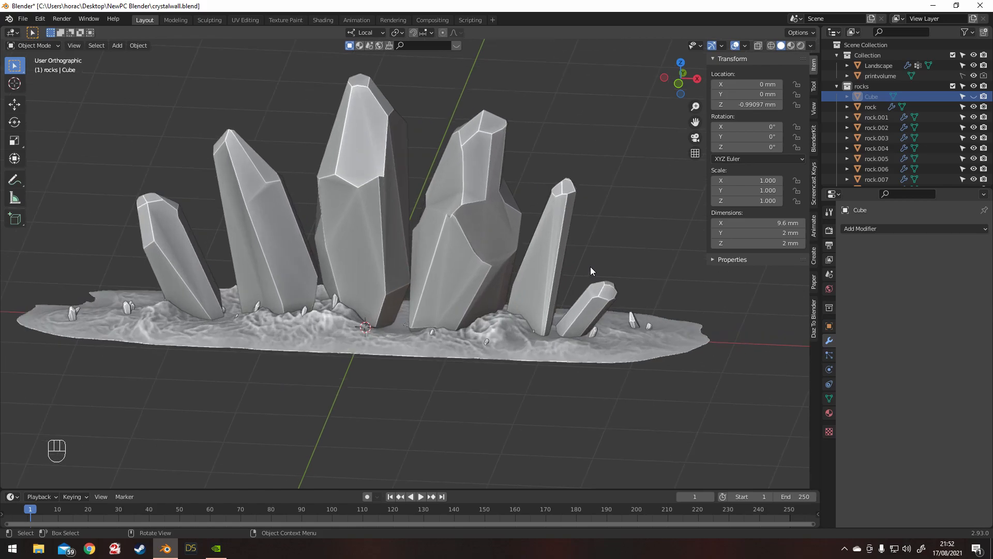
pyautogui.scroll(-1, 591, 268)
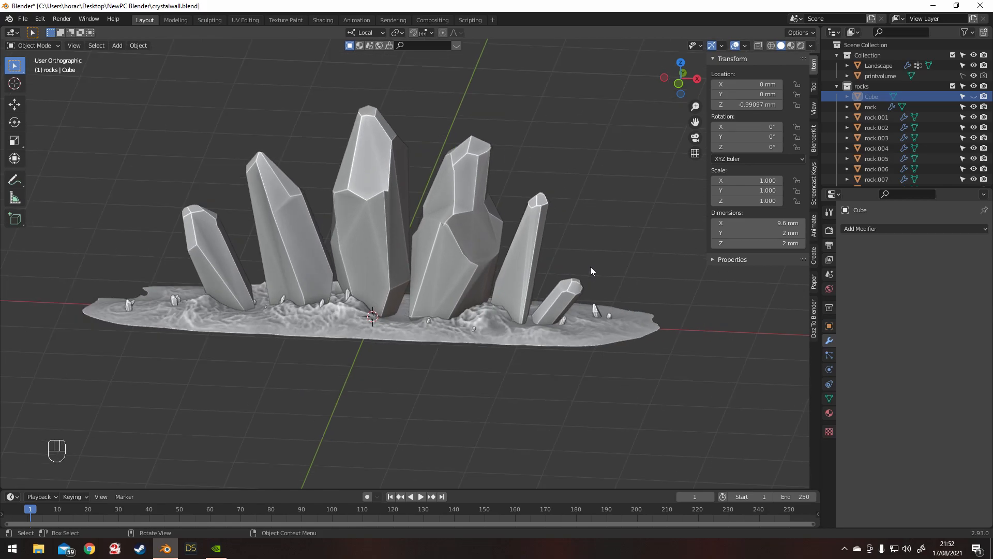
pyautogui.hotkey('ctrl', 's')
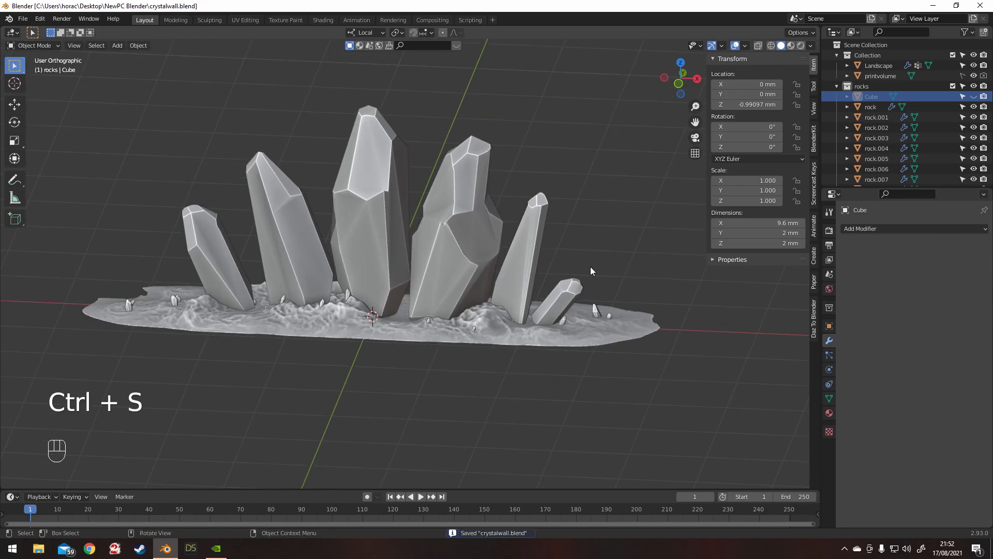
# Unhide the cube and set its viewport display to Wire
pyautogui.click(973, 96)
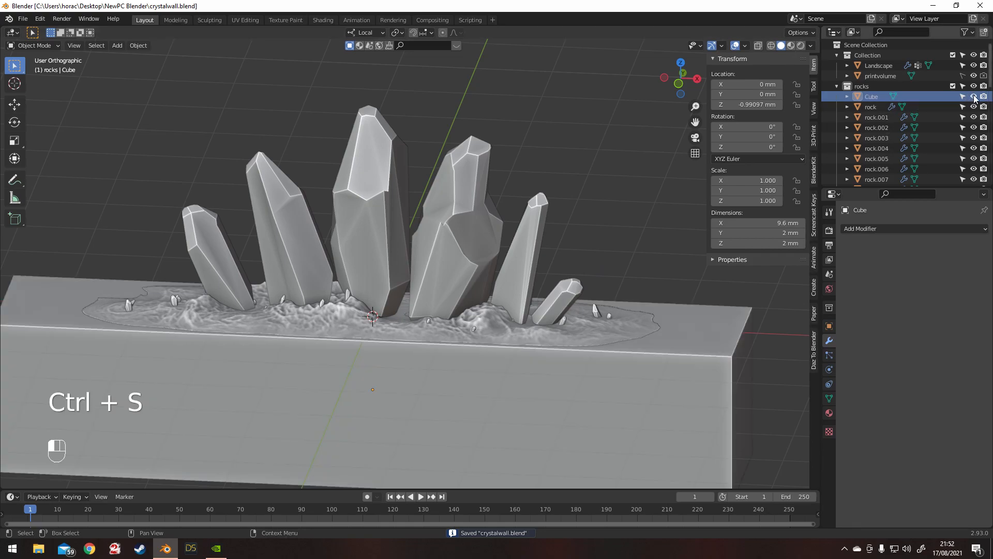
pyautogui.click(870, 98)
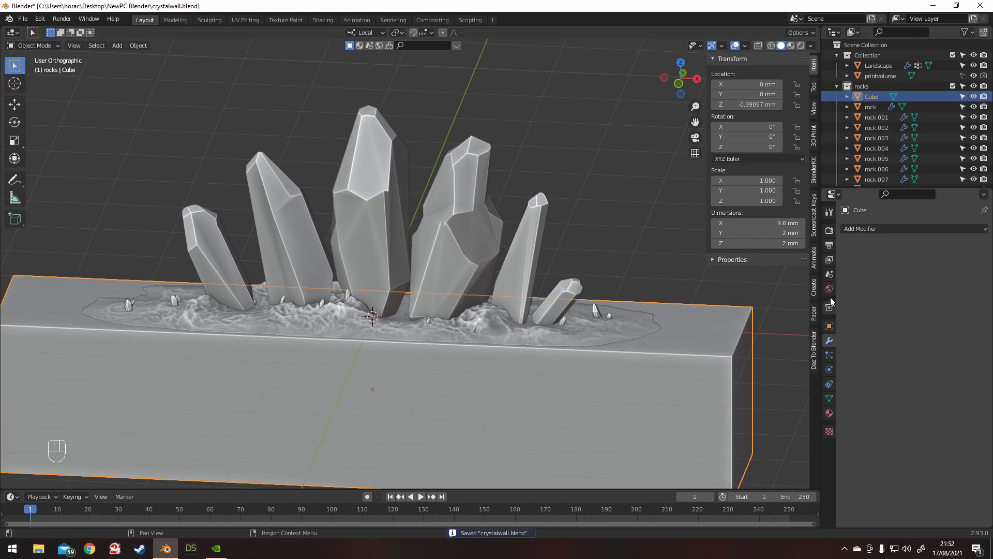
pyautogui.click(831, 328)
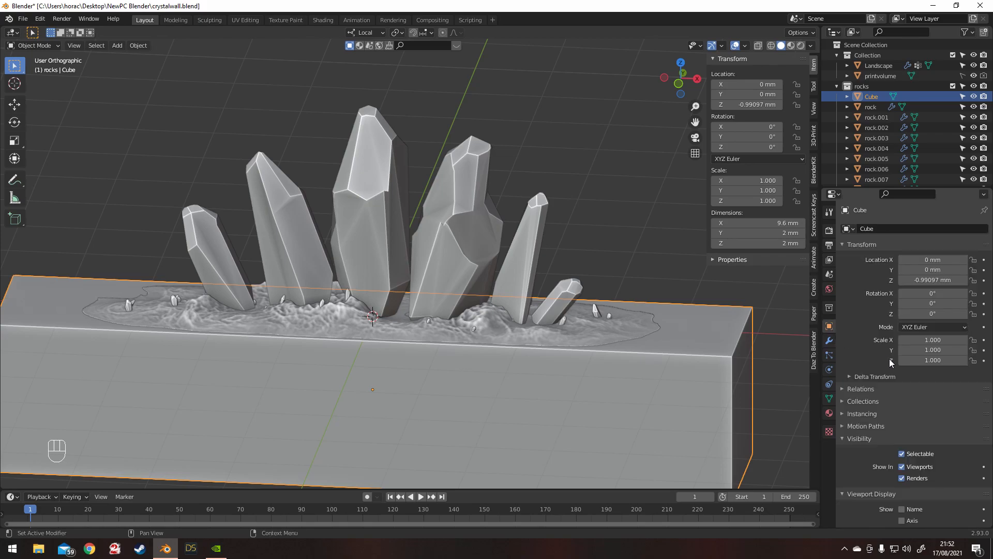
pyautogui.scroll(-5, 890, 358)
pyautogui.click(923, 480)
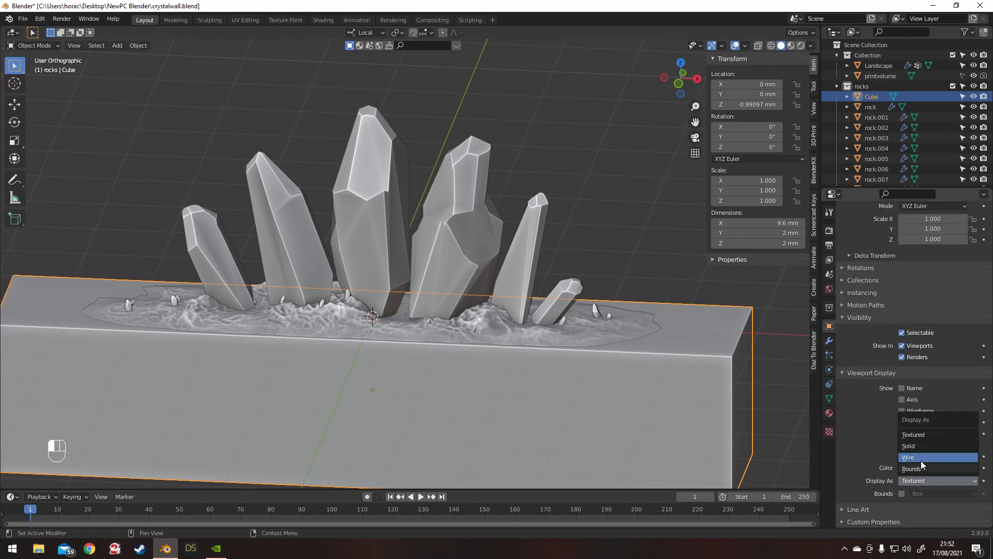
pyautogui.click(921, 460)
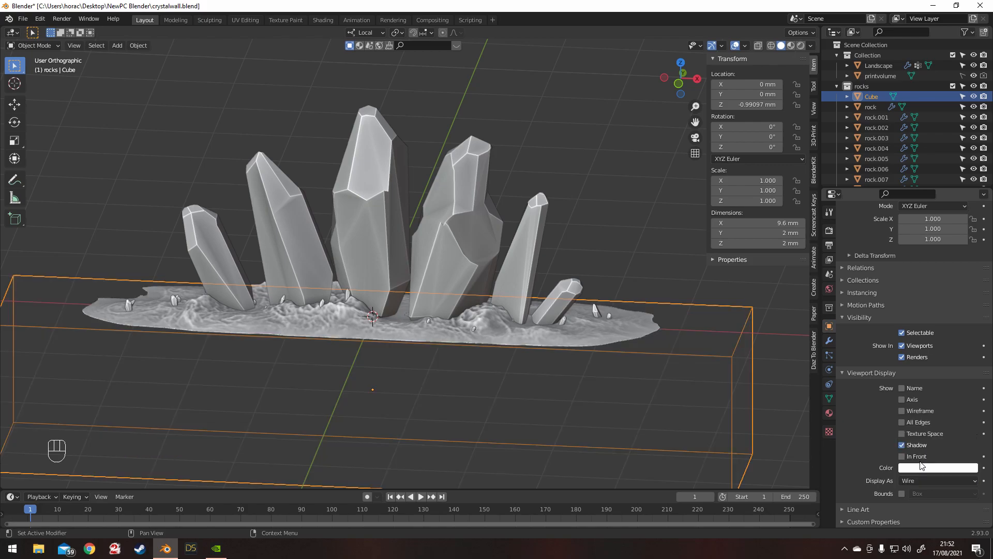
# Compare the cluster with the print volume and set the transform pivot point to Median Point
pyautogui.scroll(-5, 668, 345)
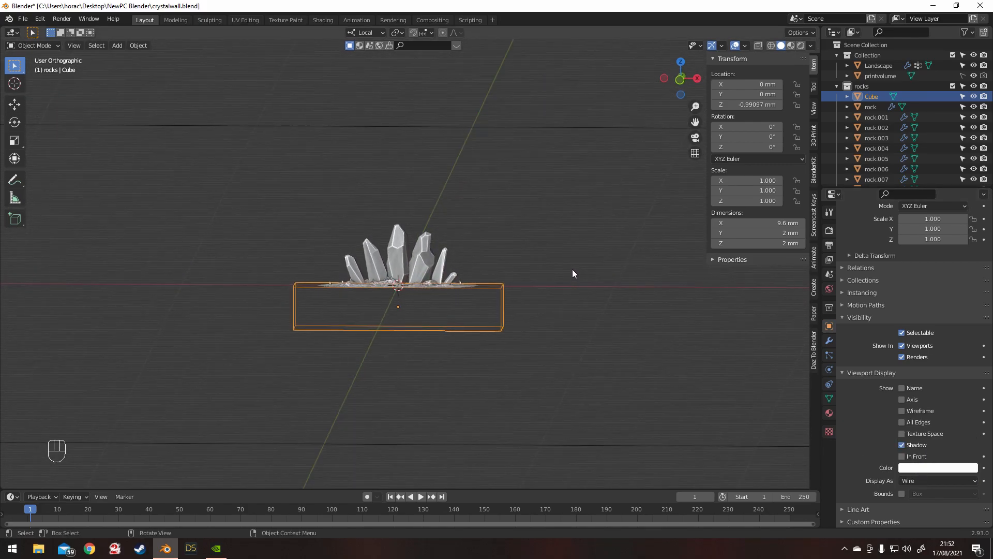
pyautogui.press('KP_1')
pyautogui.scroll(-6, 507, 188)
pyautogui.scroll(-5, 485, 173)
pyautogui.moveTo(461, 170); pyautogui.dragTo(437, 268, button='middle')
pyautogui.scroll(3, 446, 222)
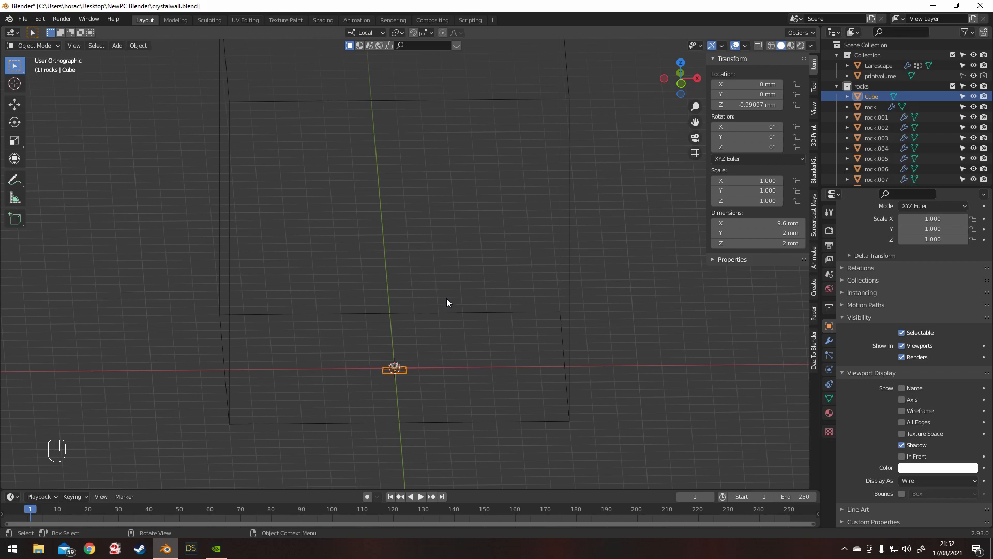
pyautogui.click(401, 32)
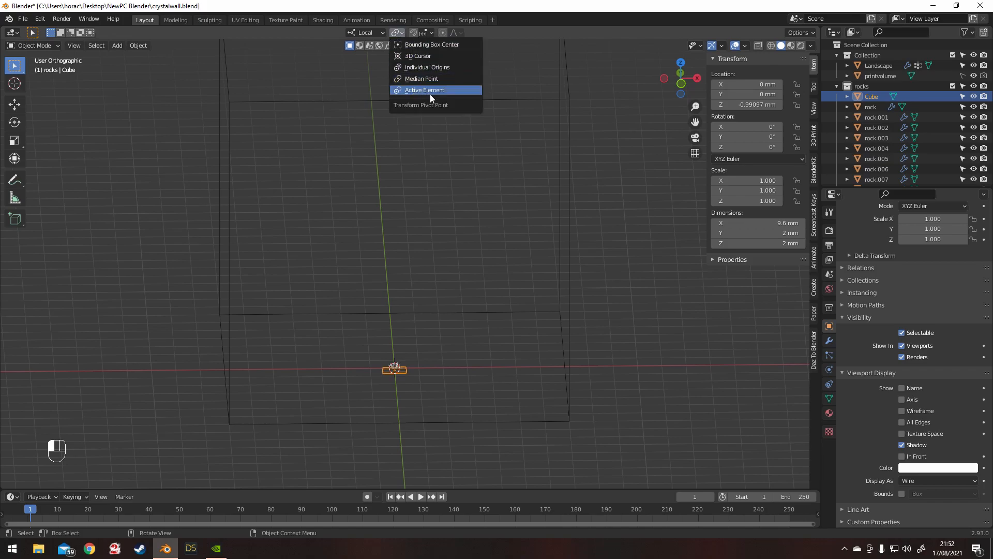
pyautogui.click(429, 78)
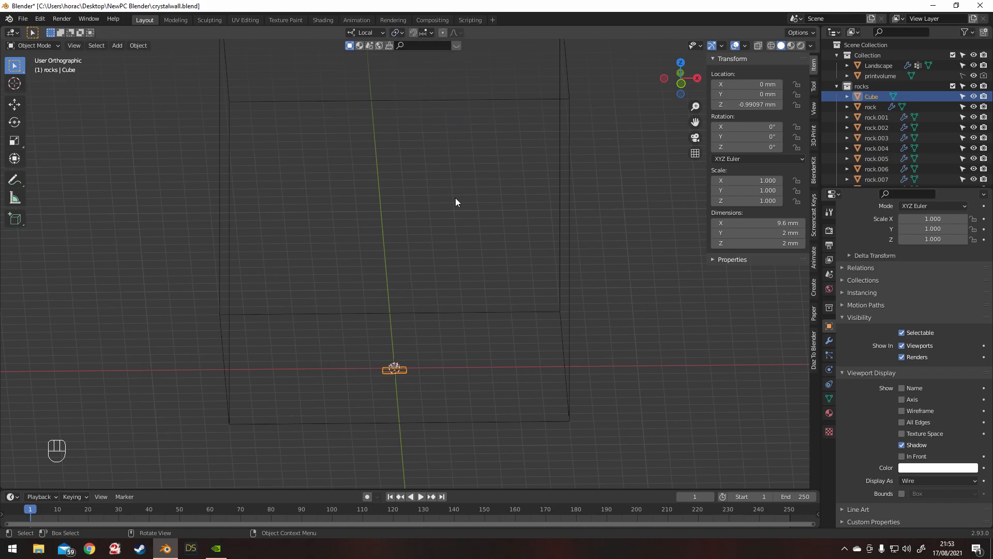
# Scale the landscape, all crystals and the cube together by 10
pyautogui.press('s')
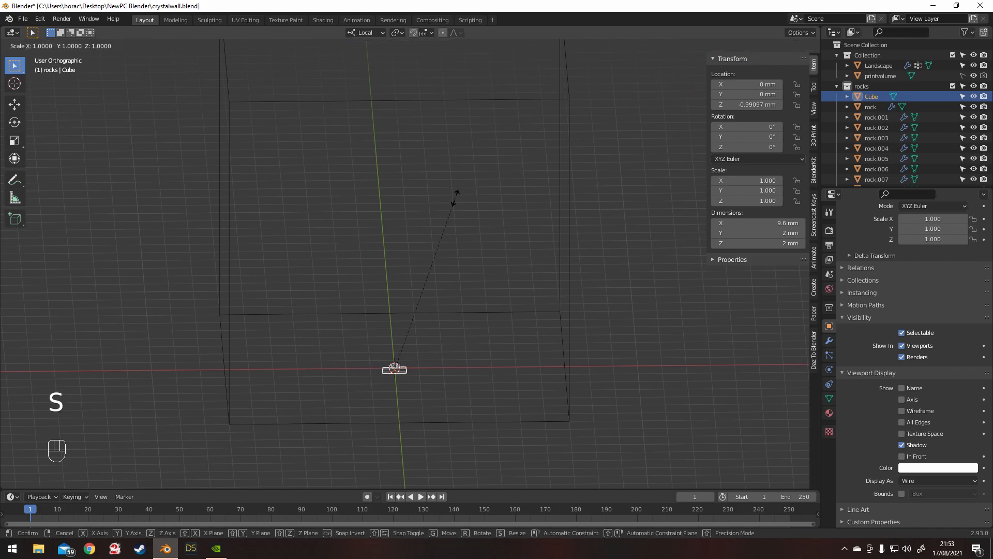
pyautogui.rightClick(545, 238)
pyautogui.press('a')
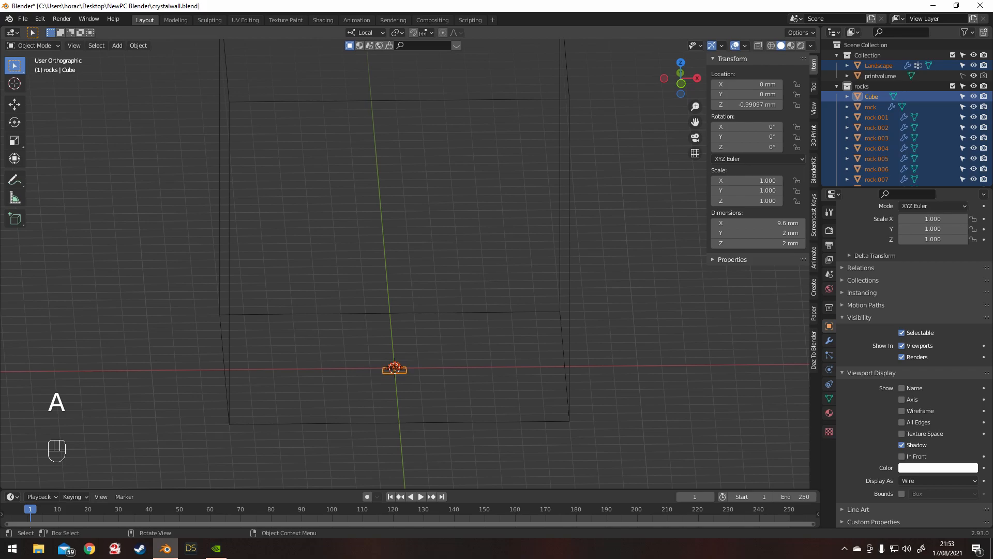
pyautogui.press('s')
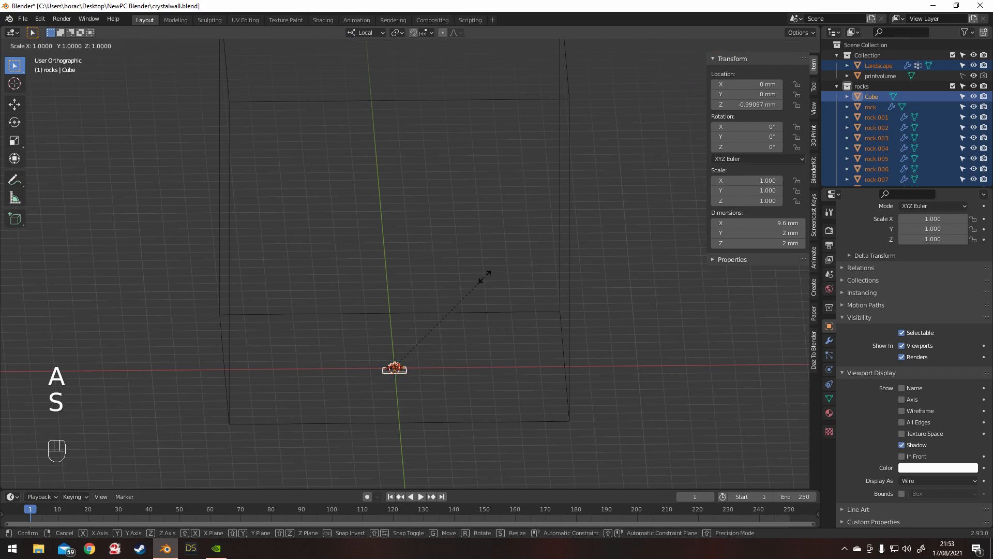
pyautogui.write('10')
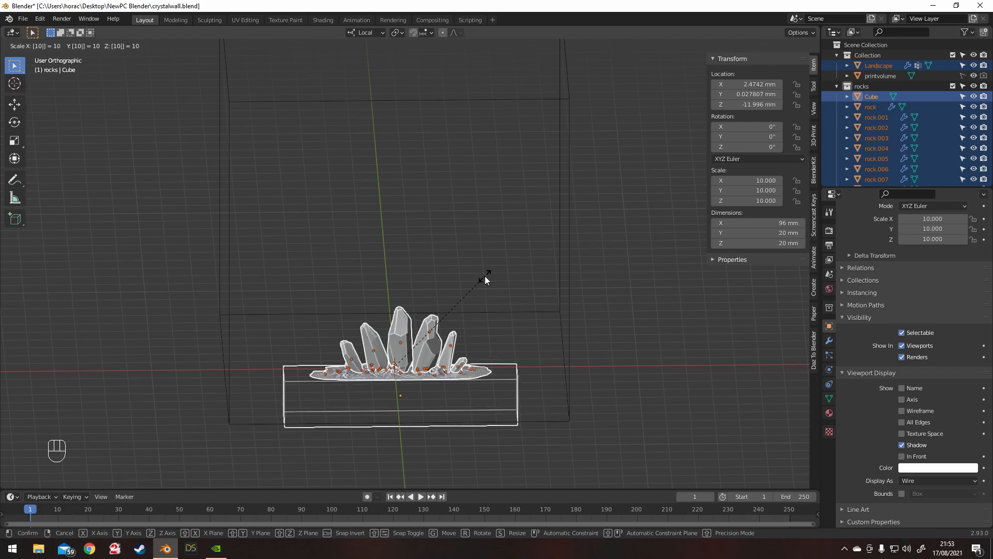
pyautogui.click(485, 276)
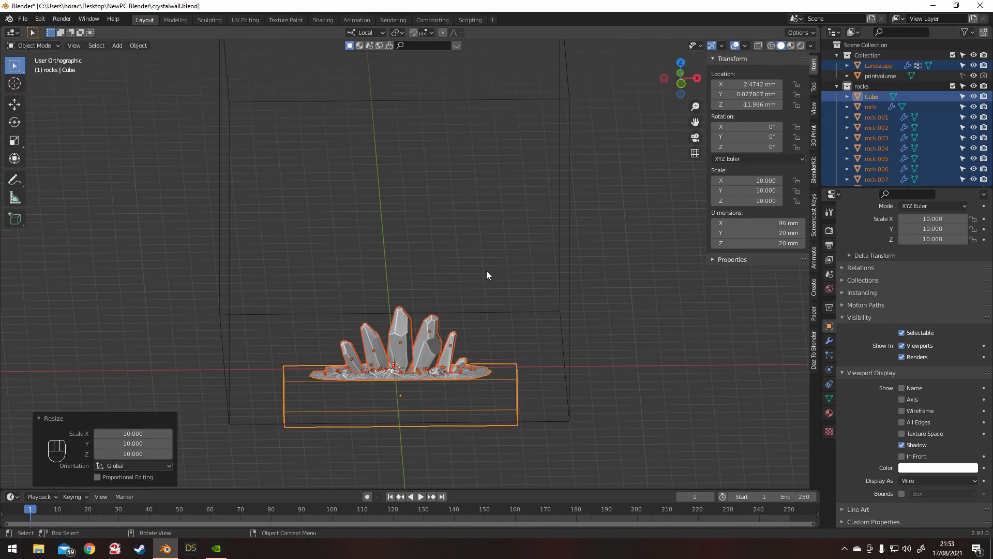
# Check the cluster's size from the front and scale all selected objects by a further 1.5
pyautogui.moveTo(513, 327); pyautogui.dragTo(508, 240, button='middle')
pyautogui.scroll(2, 513, 313)
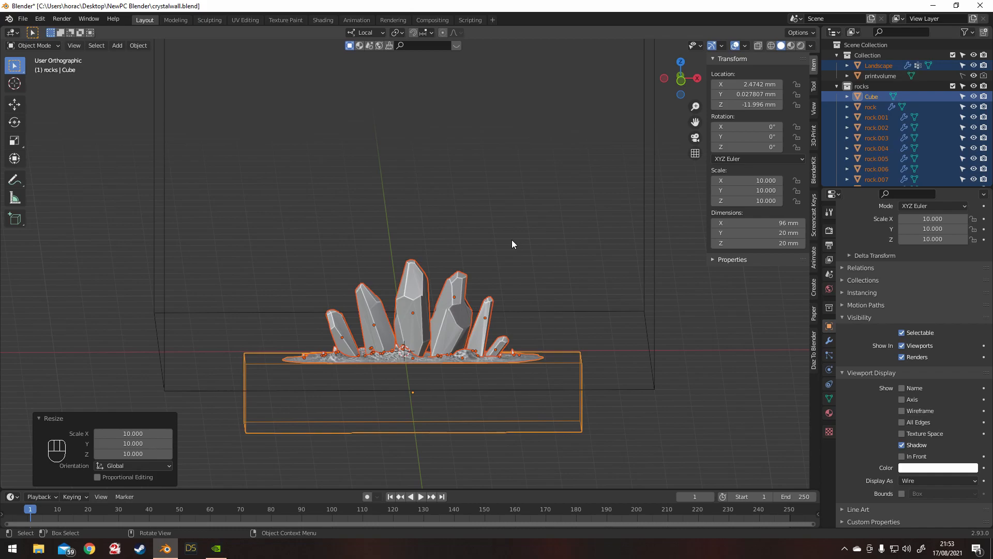
pyautogui.press('KP_1')
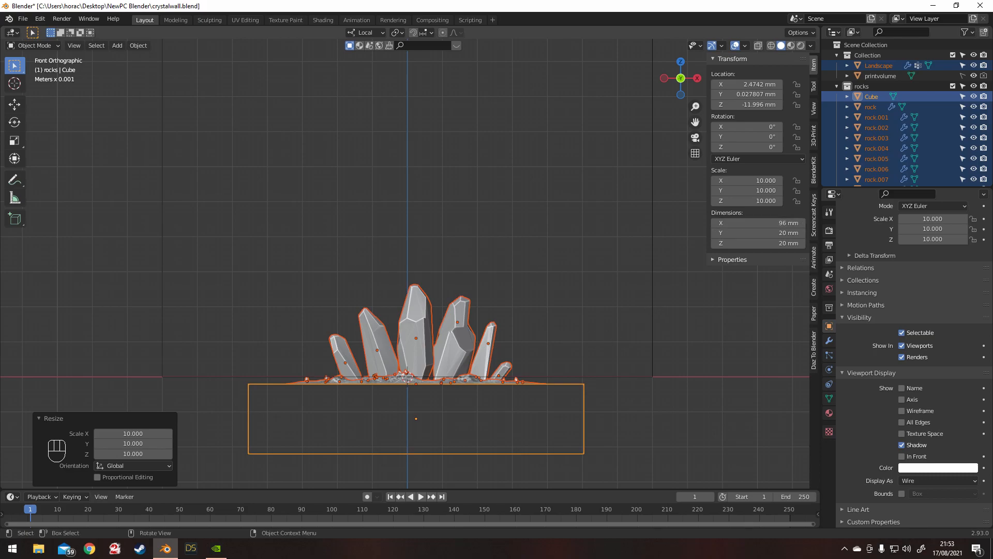
pyautogui.press('s')
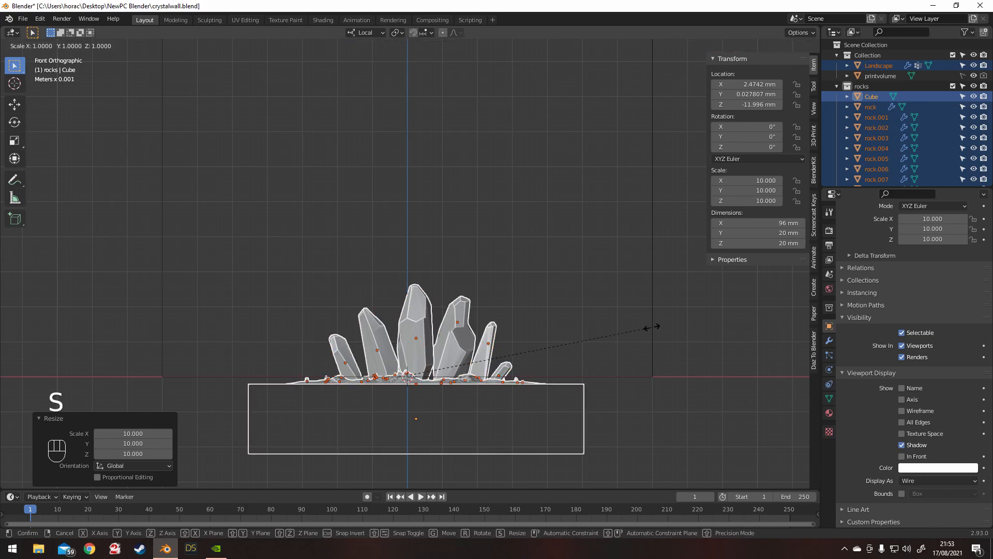
pyautogui.press('1')
pyautogui.write('.5')
pyautogui.press('Return')
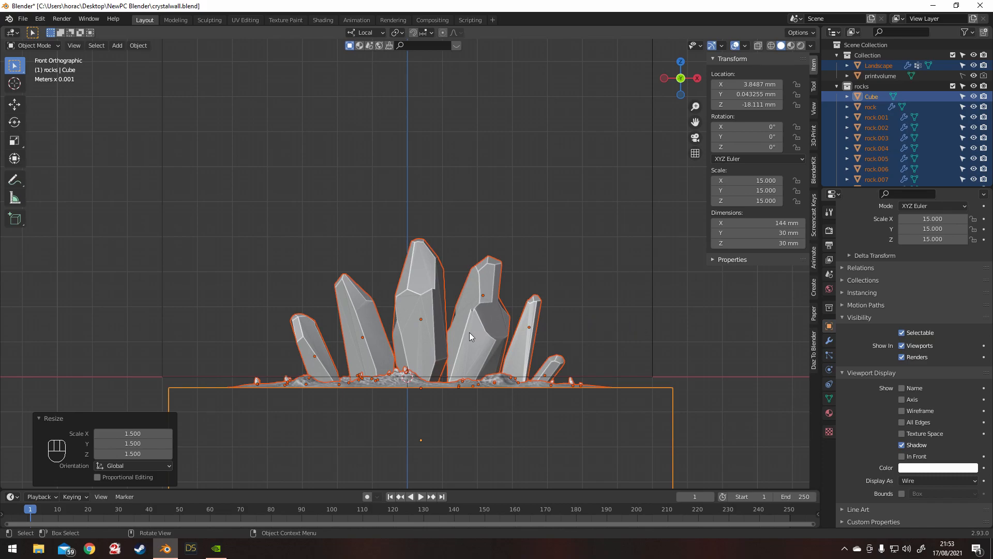
# Make the tallest crystal the active object and try to apply all modifiers of the selected objects
pyautogui.keyDown('shift'); pyautogui.click(427, 331); pyautogui.keyUp('shift')
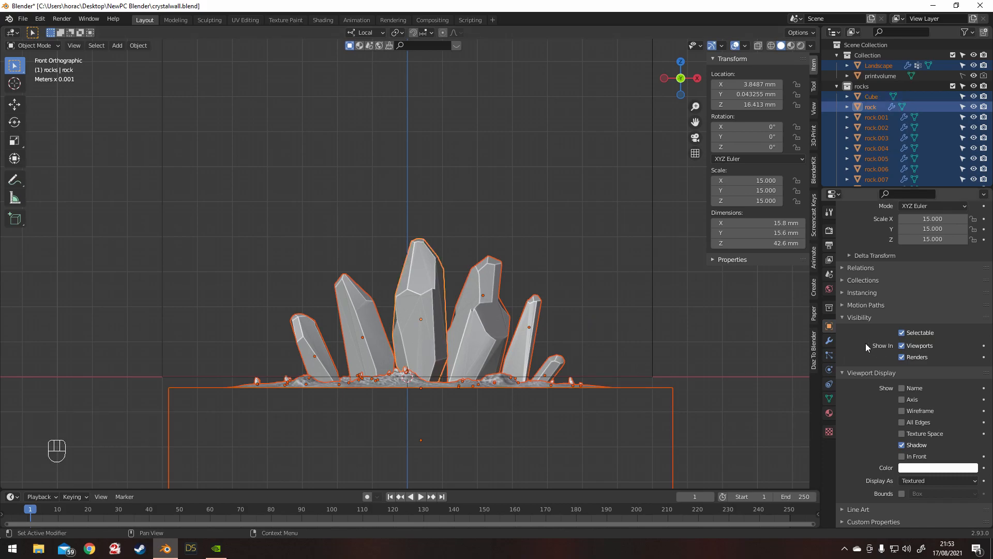
pyautogui.click(829, 340)
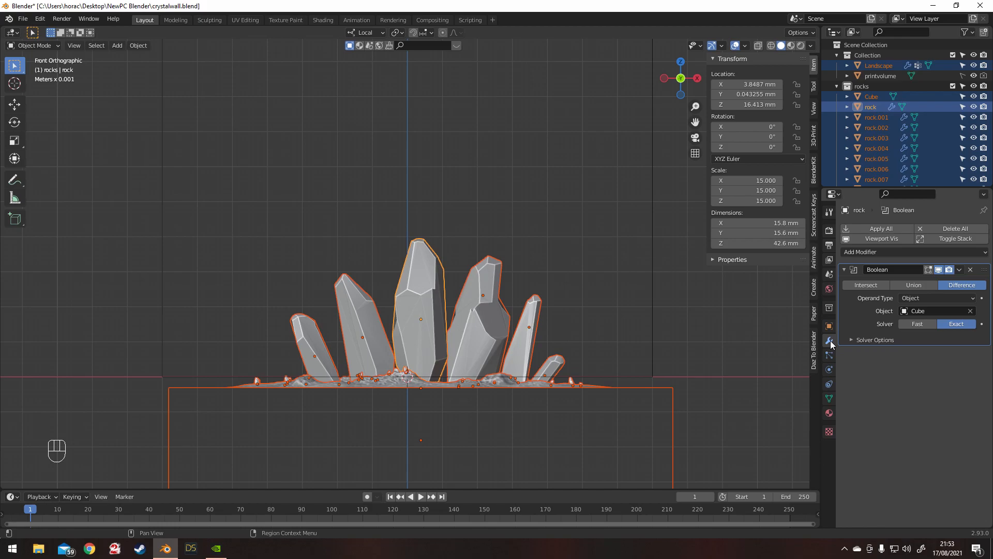
pyautogui.click(873, 229)
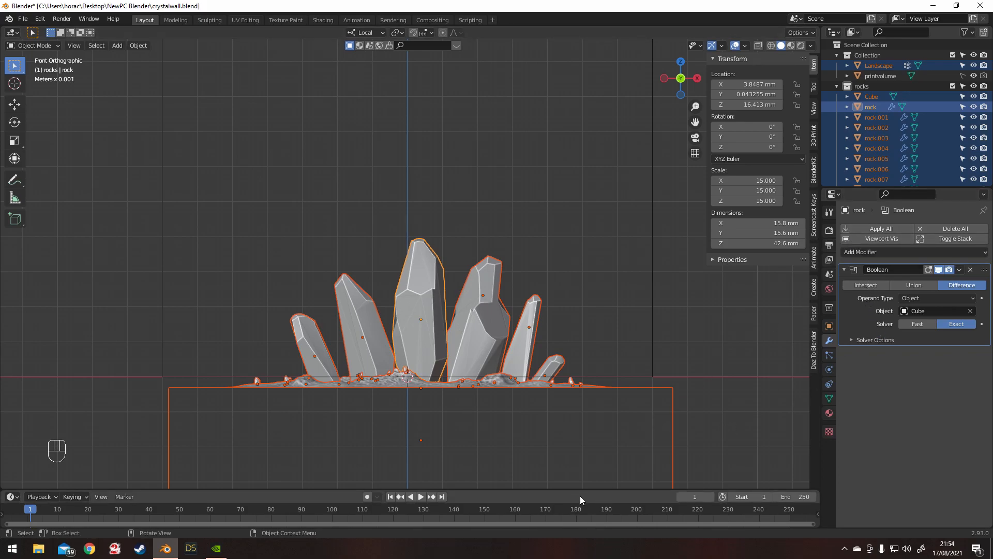
pyautogui.click(421, 324)
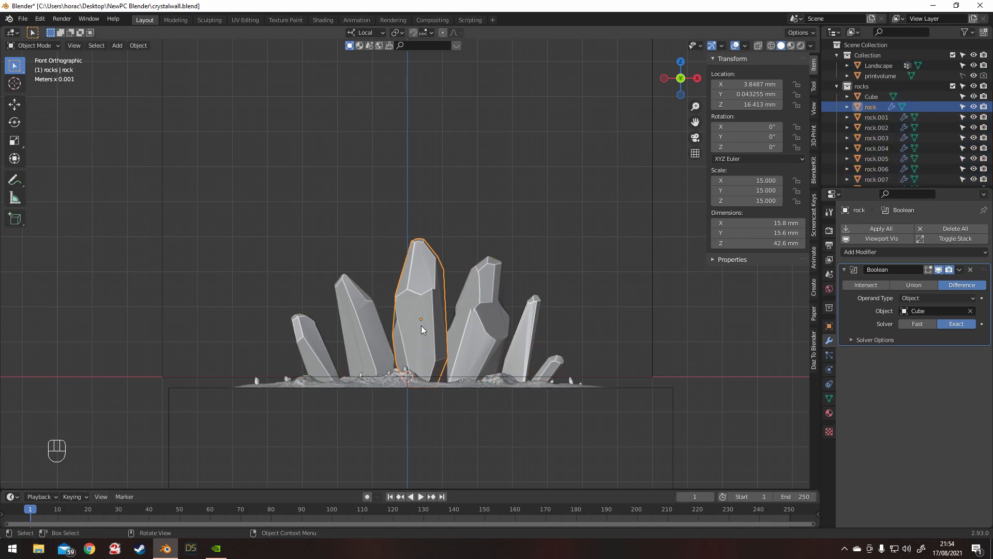
pyautogui.moveTo(463, 295); pyautogui.dragTo(363, 369, button='middle')
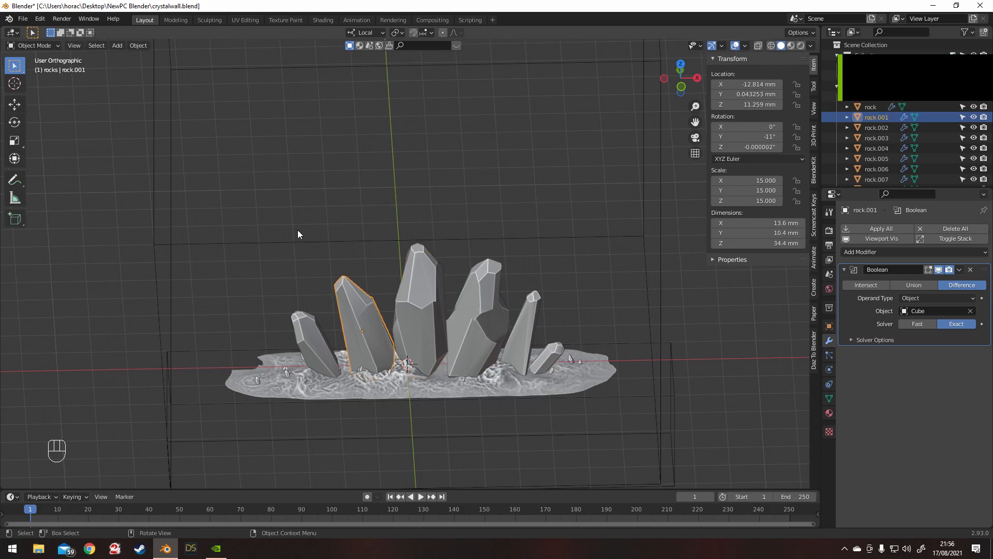
pyautogui.click(396, 311)
pyautogui.click(959, 270)
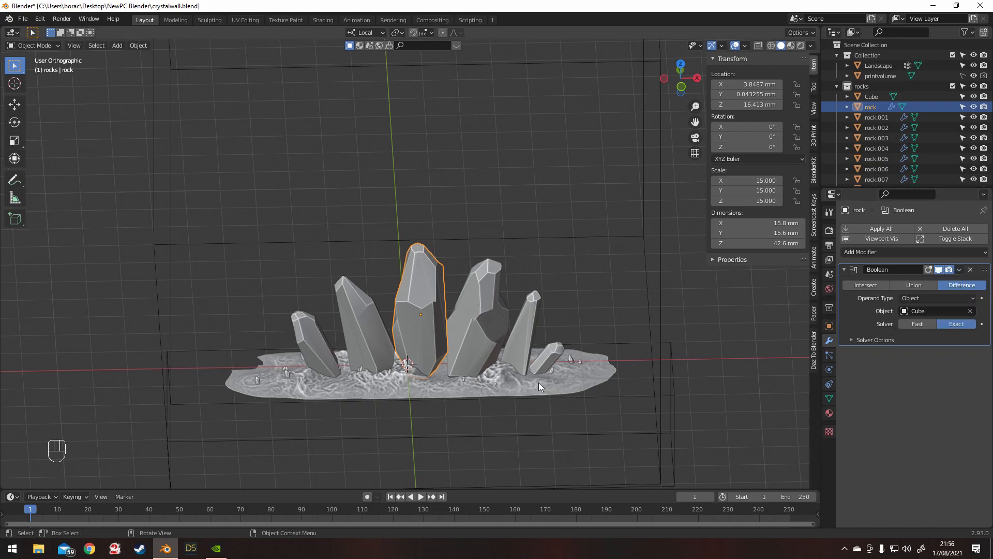
pyautogui.press('a')
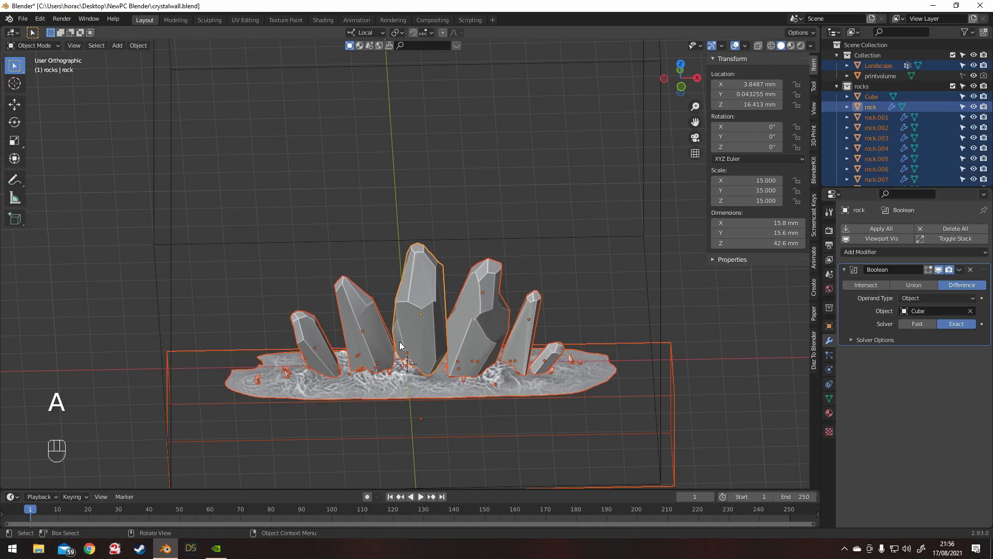
# Hide the landscape base and the Boolean cutter cube, leaving only the crystals in view
pyautogui.click(278, 388)
pyautogui.press('h')
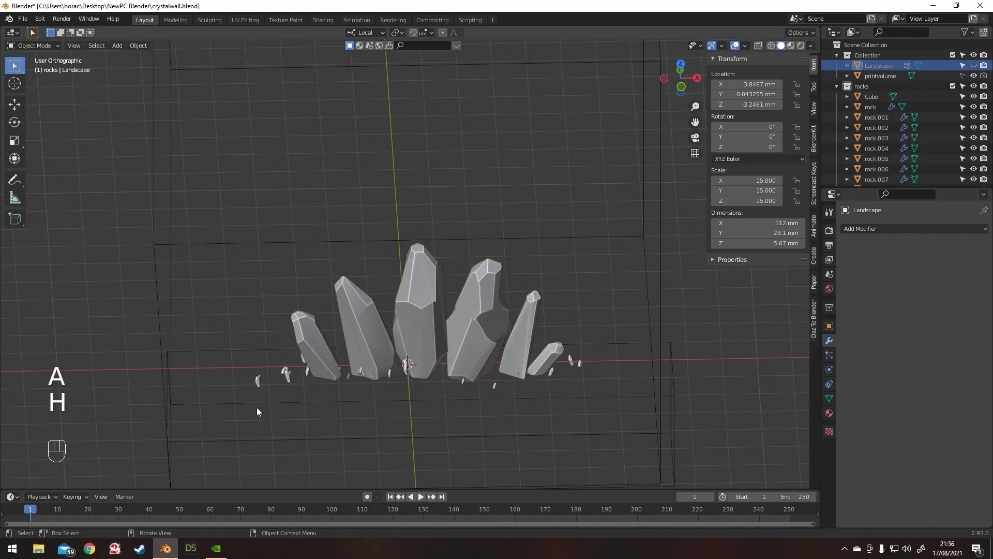
pyautogui.click(173, 417)
pyautogui.press('h')
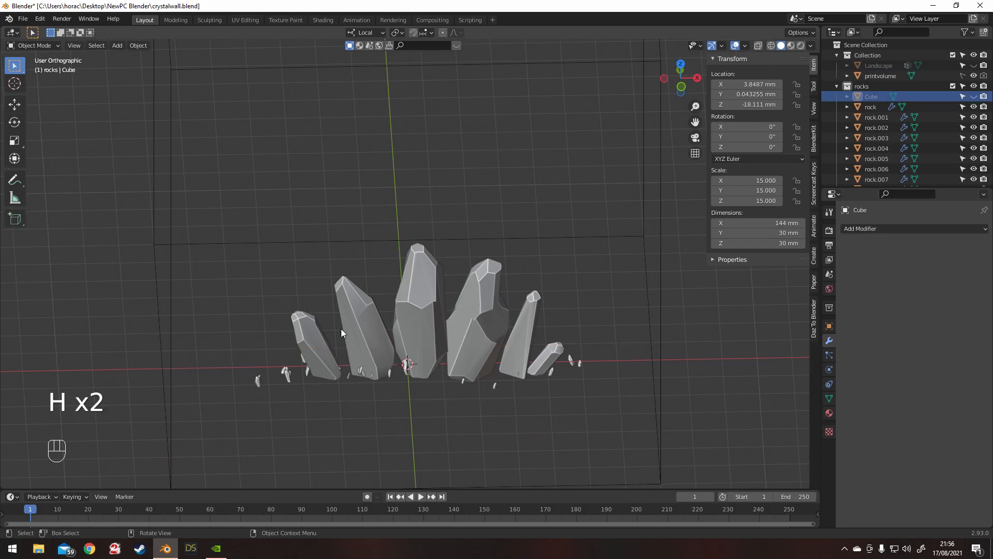
# Select all the visible crystals and make their object and data single-user
pyautogui.click(341, 328)
pyautogui.press('a')
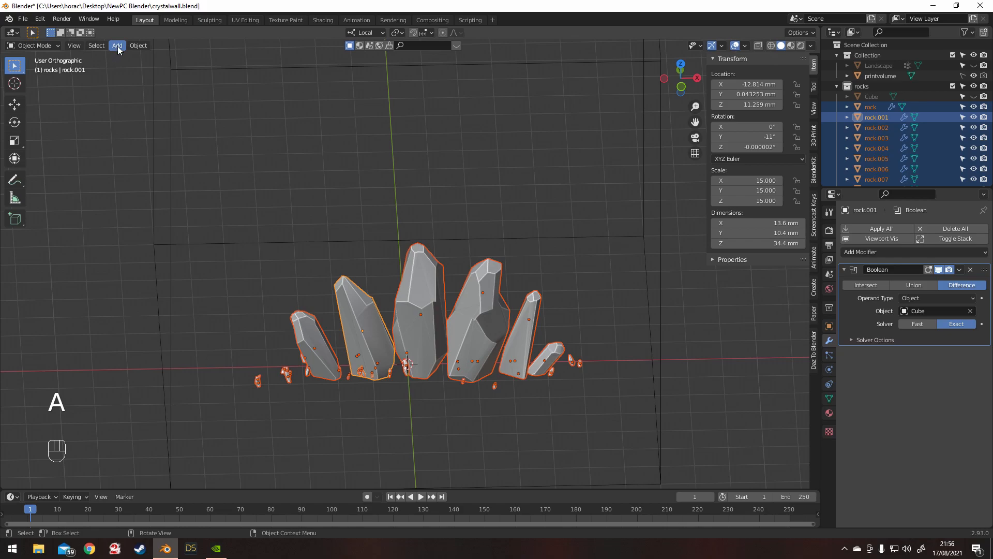
pyautogui.click(136, 46)
pyautogui.moveTo(186, 206)
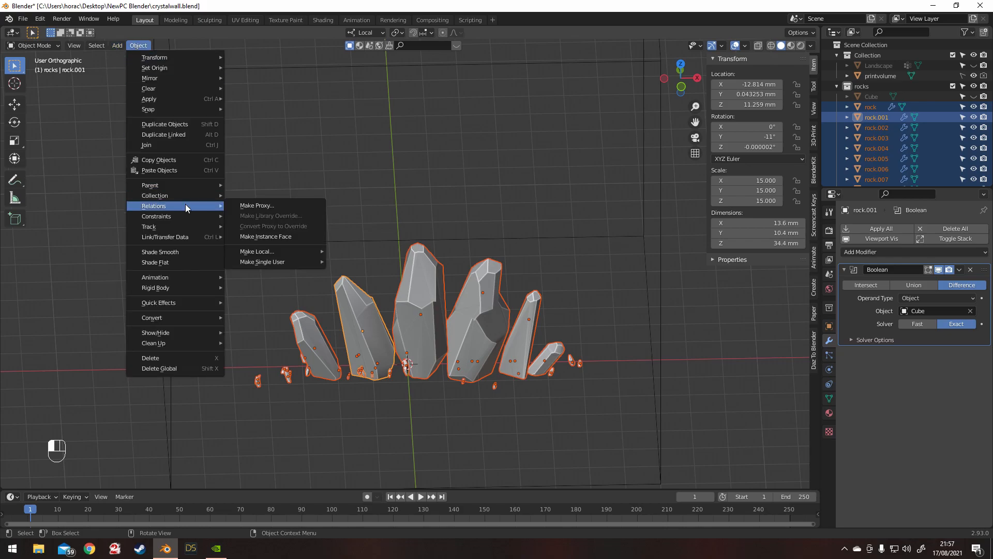
pyautogui.moveTo(275, 263)
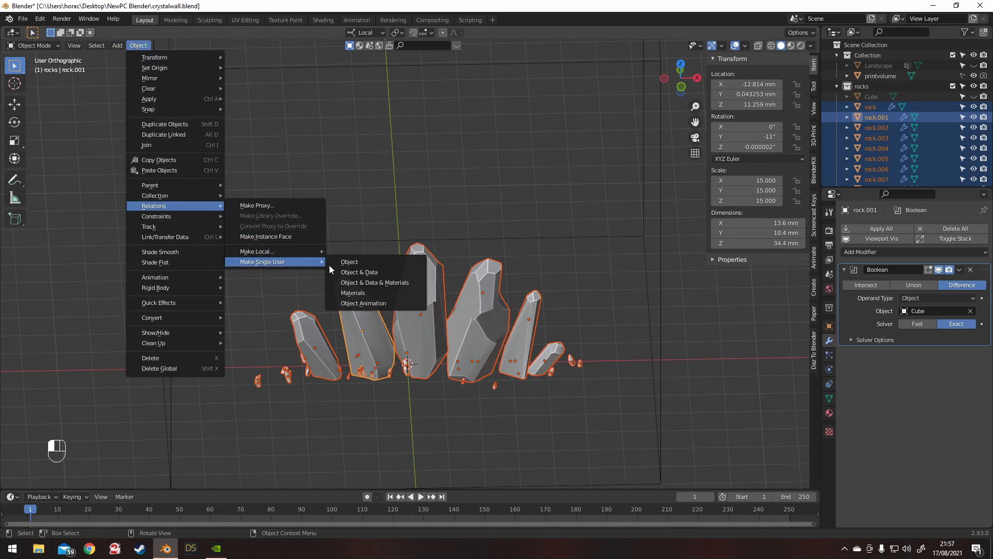
pyautogui.click(368, 273)
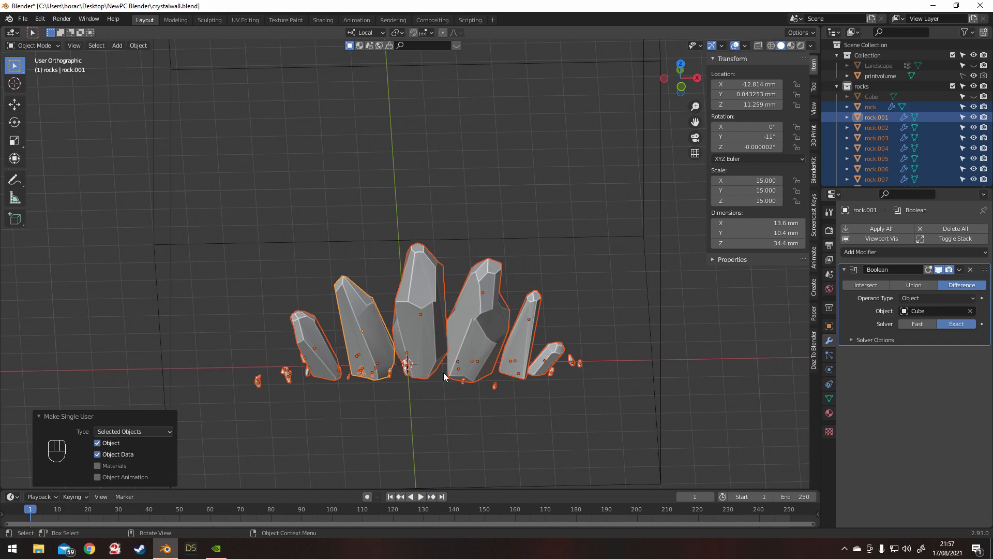
# Apply all modifiers on the selected crystals at once so the Boolean cuts are baked into their meshes
pyautogui.click(961, 270)
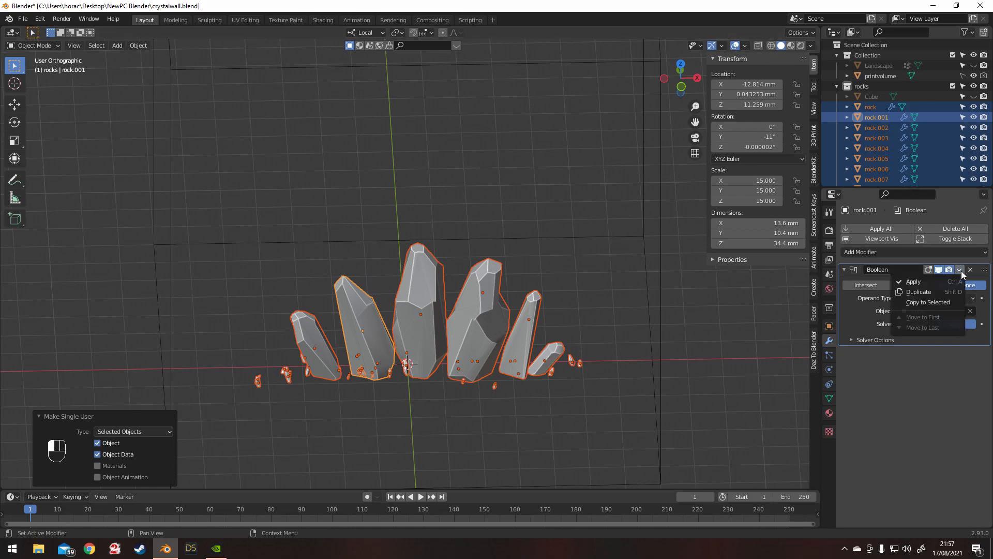
pyautogui.click(882, 228)
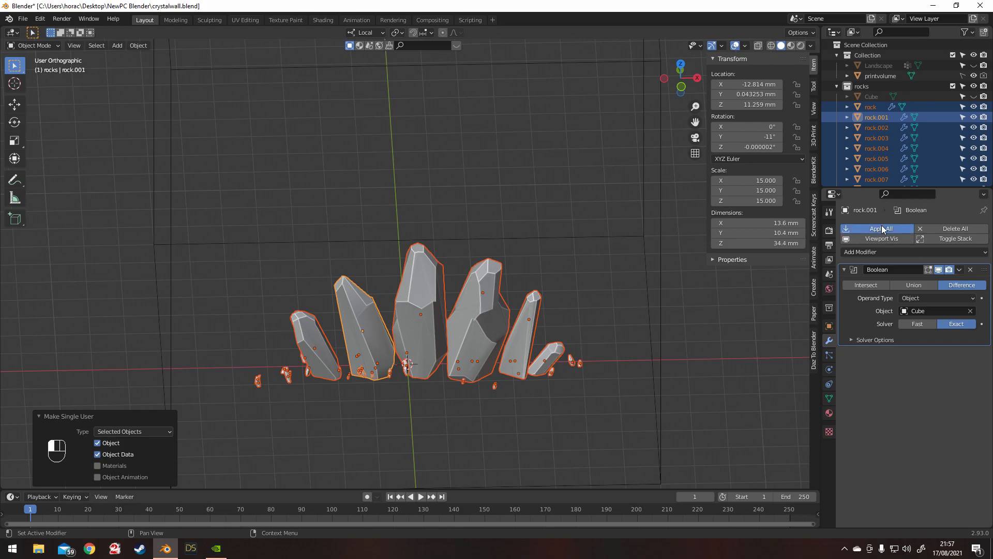
pyautogui.moveTo(549, 295); pyautogui.dragTo(539, 251, button='middle')
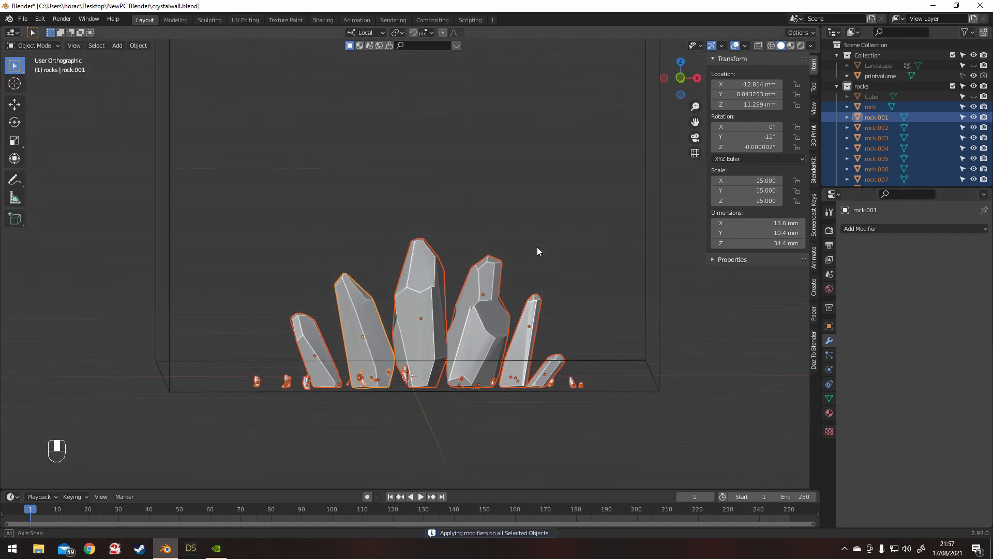
# Unhide the landscape and the Boolean cutter cube, and delete the cube
pyautogui.click(974, 65)
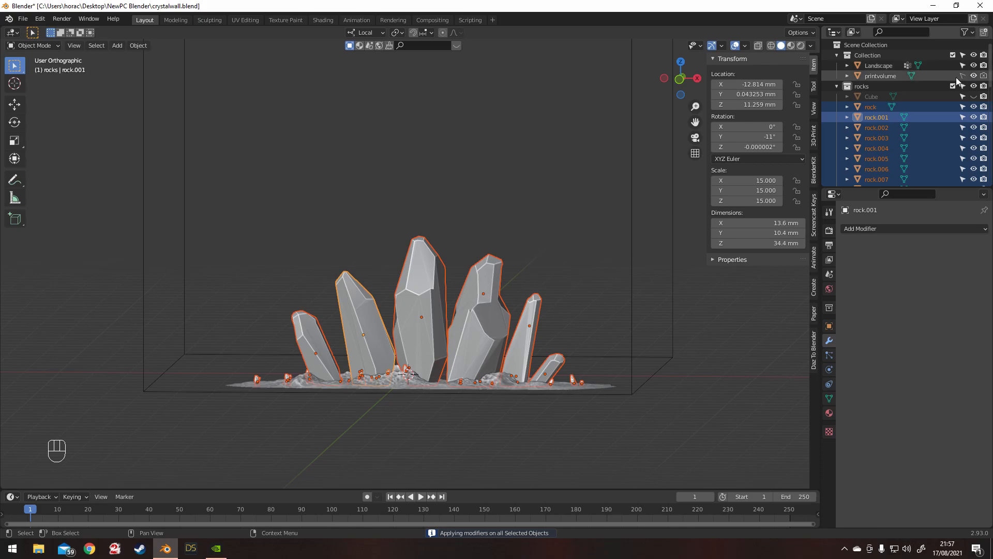
pyautogui.click(973, 96)
pyautogui.click(872, 97)
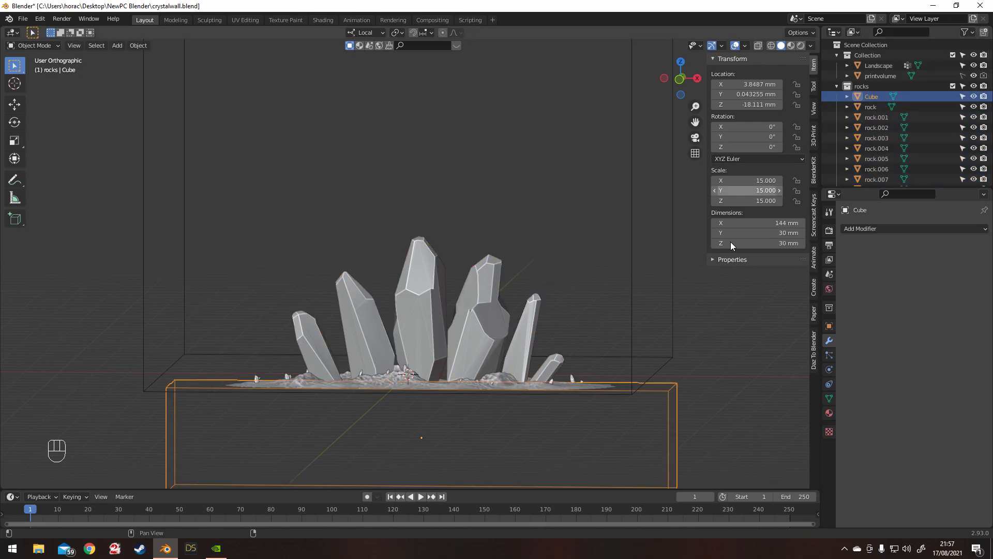
pyautogui.press('x')
pyautogui.click(620, 380)
# Join all the crystals into the landscape base, with the landscape as the active object
pyautogui.moveTo(620, 380); pyautogui.dragTo(560, 330, button='middle')
pyautogui.keyDown('shift'); pyautogui.moveTo(486, 336); pyautogui.dragTo(443, 271, button='middle'); pyautogui.keyUp('shift')
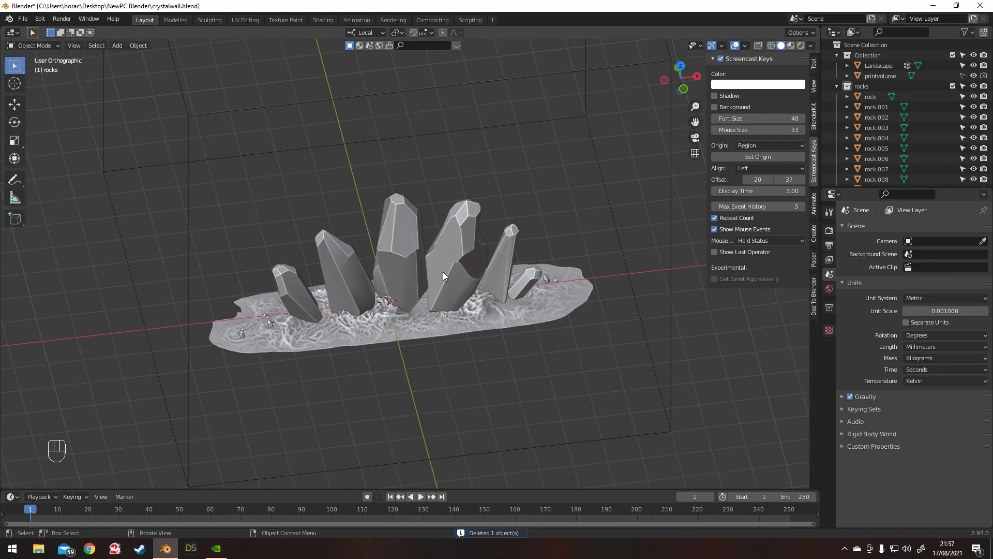
pyautogui.press('a')
pyautogui.keyDown('shift'); pyautogui.click(408, 323); pyautogui.keyUp('shift')
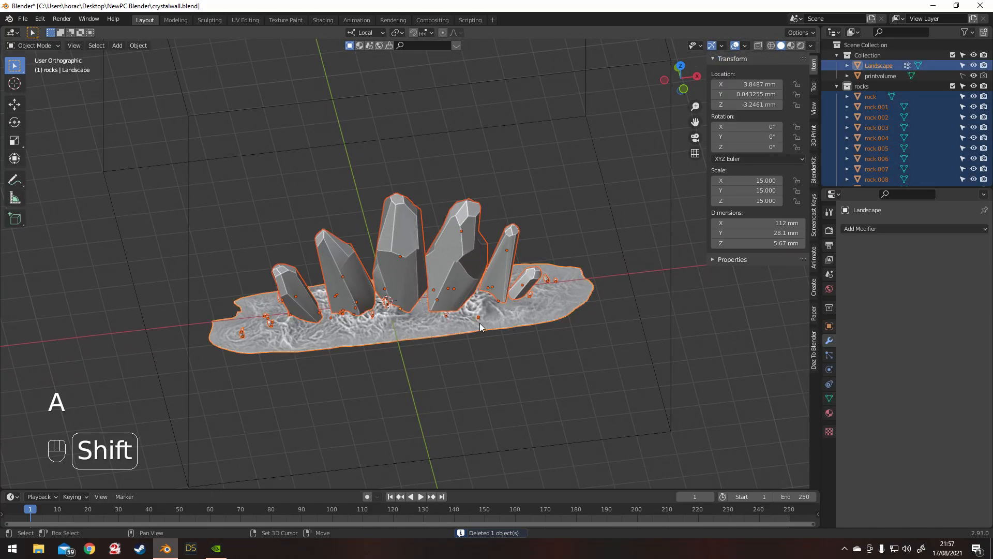
pyautogui.hotkey('ctrl', 'j')
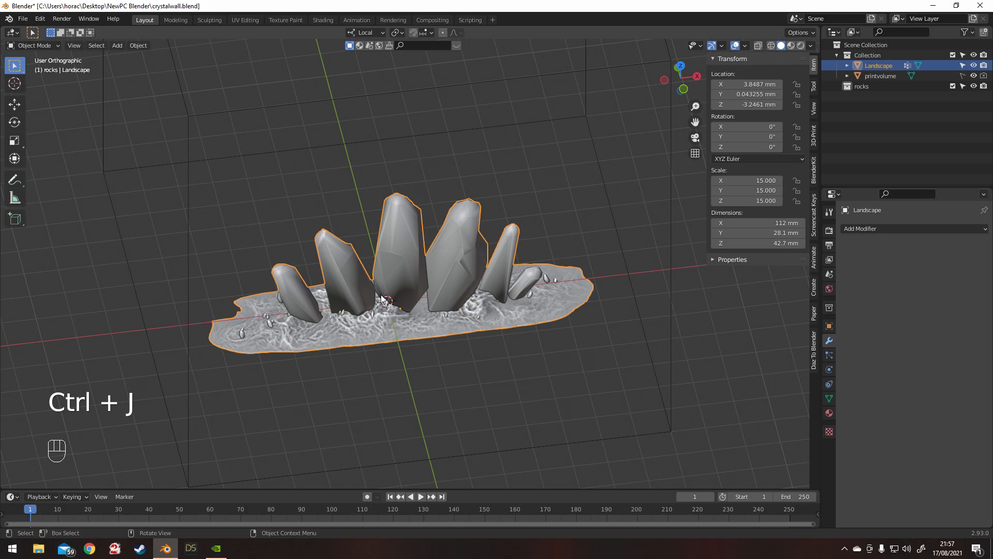
# Recalculate the normals of the joined crystal and landscape mesh to face outside, with all its geometry selected
pyautogui.moveTo(375, 289); pyautogui.dragTo(424, 233, button='middle')
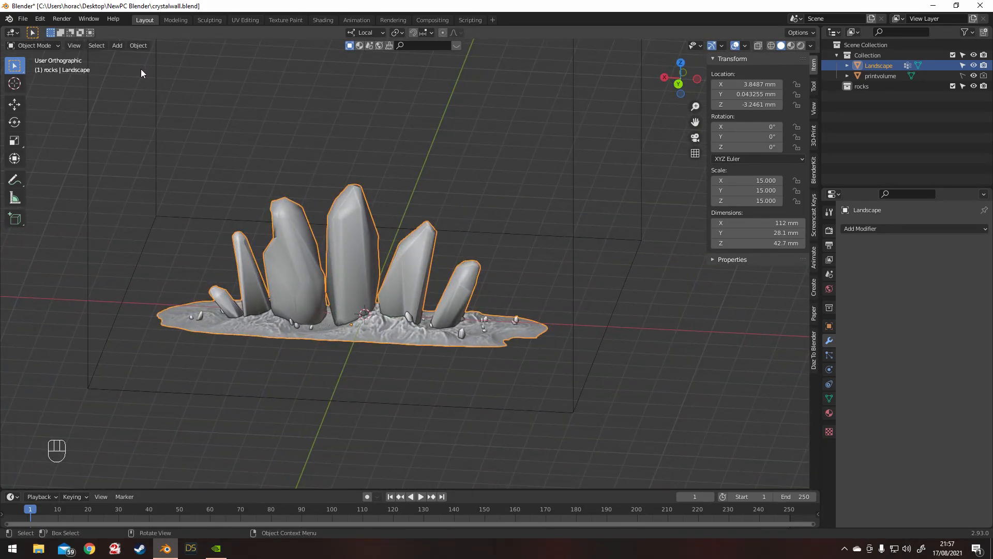
pyautogui.press('Tab')
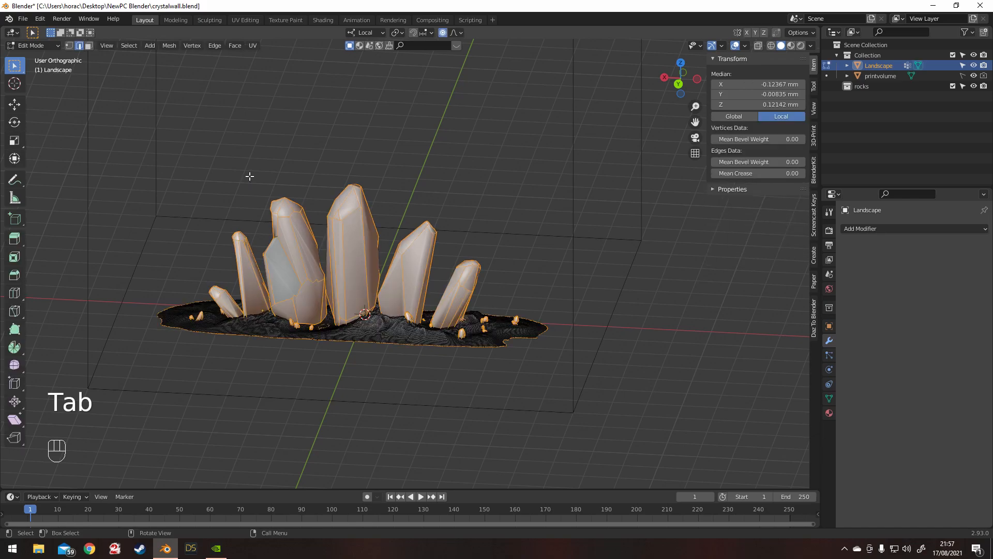
pyautogui.press('a')
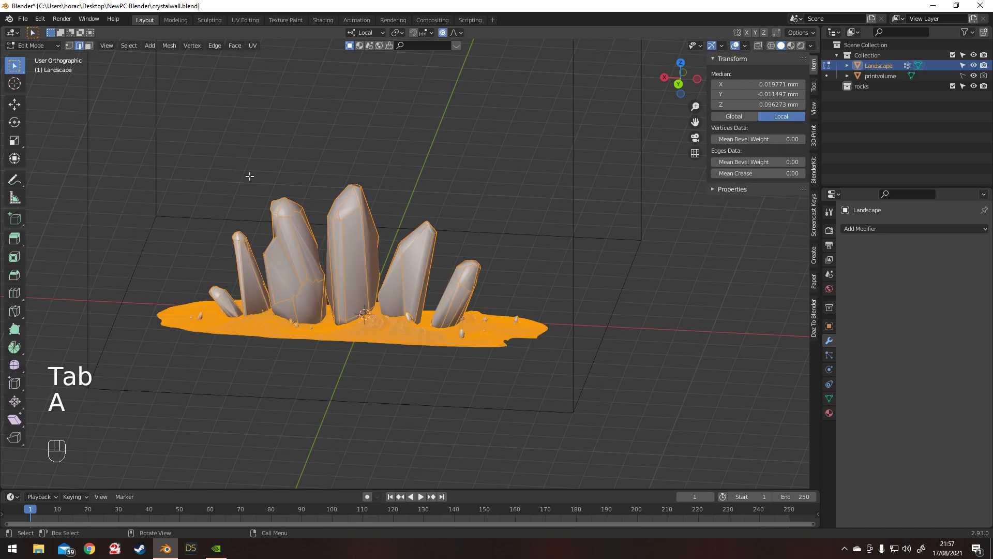
pyautogui.click(168, 46)
pyautogui.moveTo(211, 225)
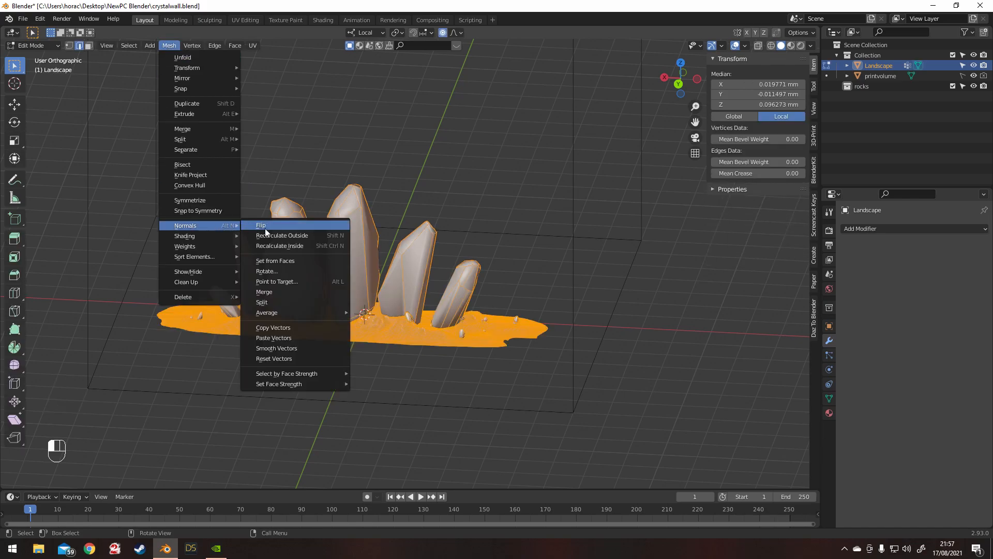
pyautogui.click(288, 235)
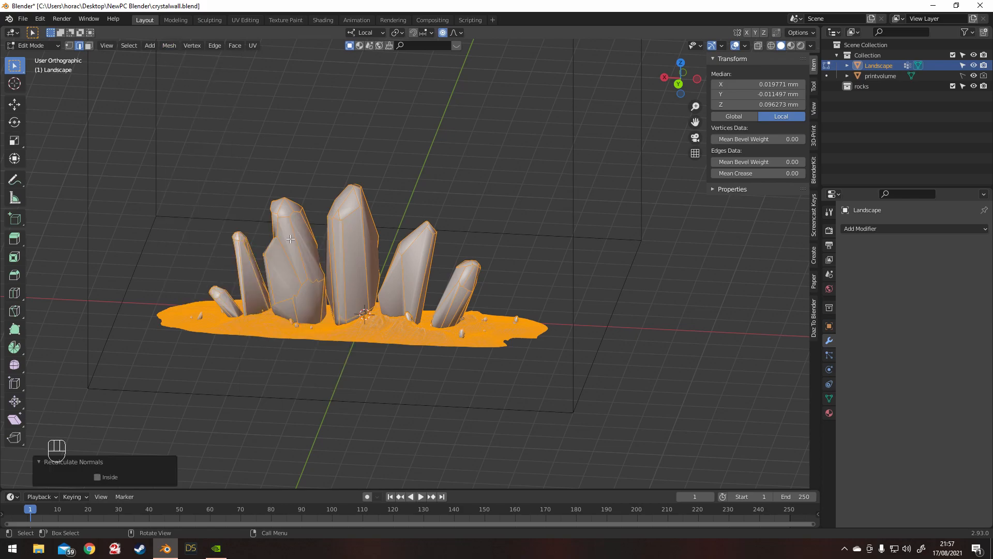
pyautogui.press('Tab')
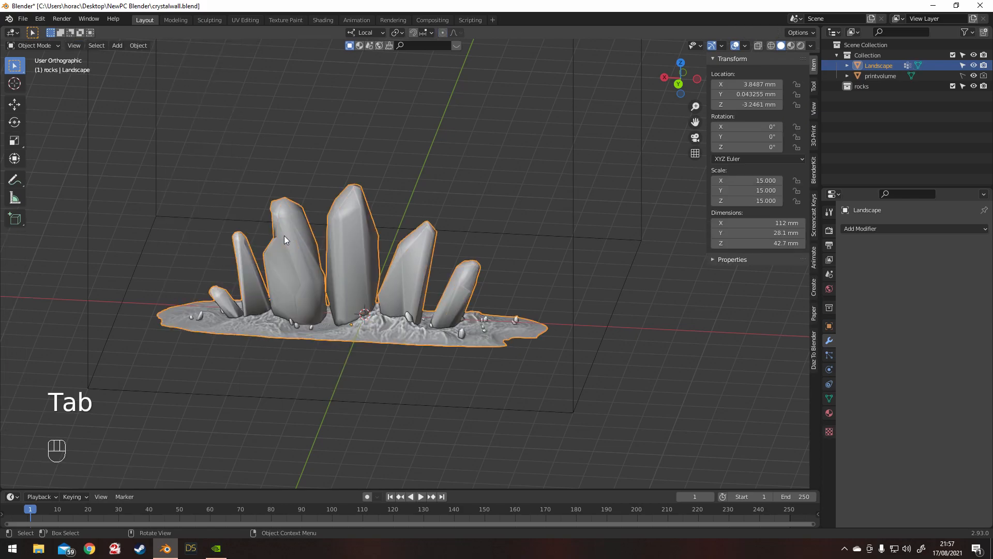
# Clean up the whole joined mesh by splitting its non-planar faces, and return to Object Mode
pyautogui.scroll(4, 284, 234)
pyautogui.moveTo(269, 218); pyautogui.dragTo(540, 210, button='middle')
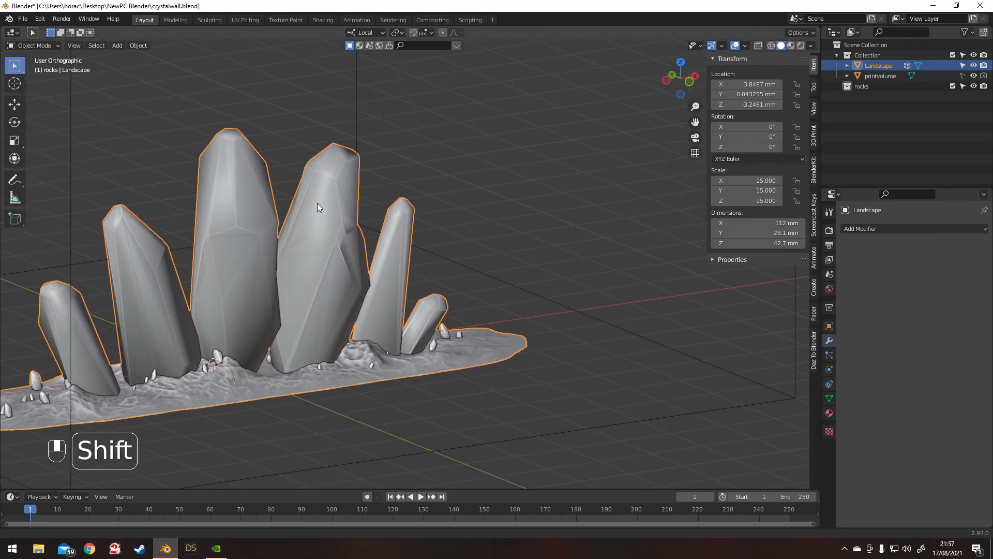
pyautogui.keyDown('shift'); pyautogui.moveTo(318, 203); pyautogui.dragTo(392, 202, button='middle'); pyautogui.keyUp('shift')
pyautogui.press('Tab')
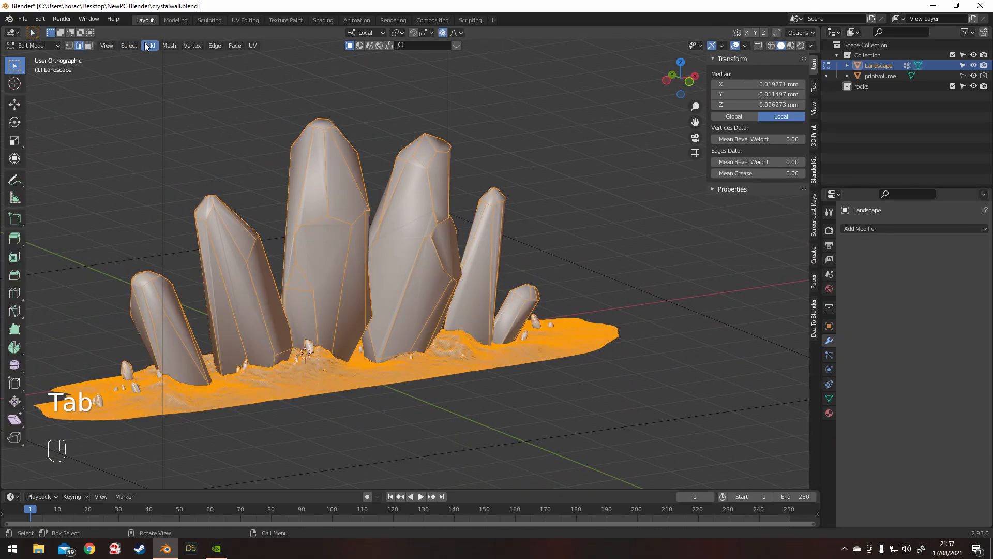
pyautogui.click(169, 46)
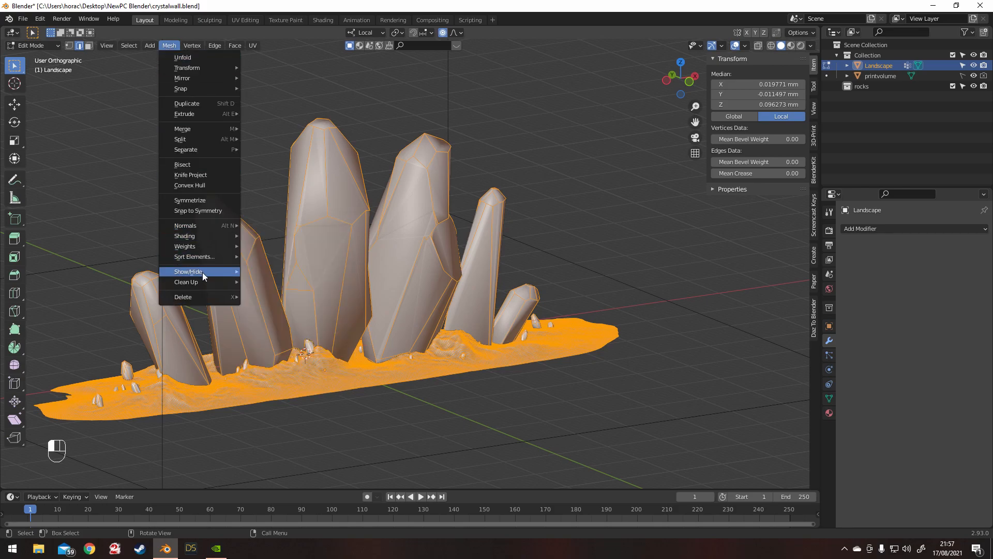
pyautogui.moveTo(203, 281)
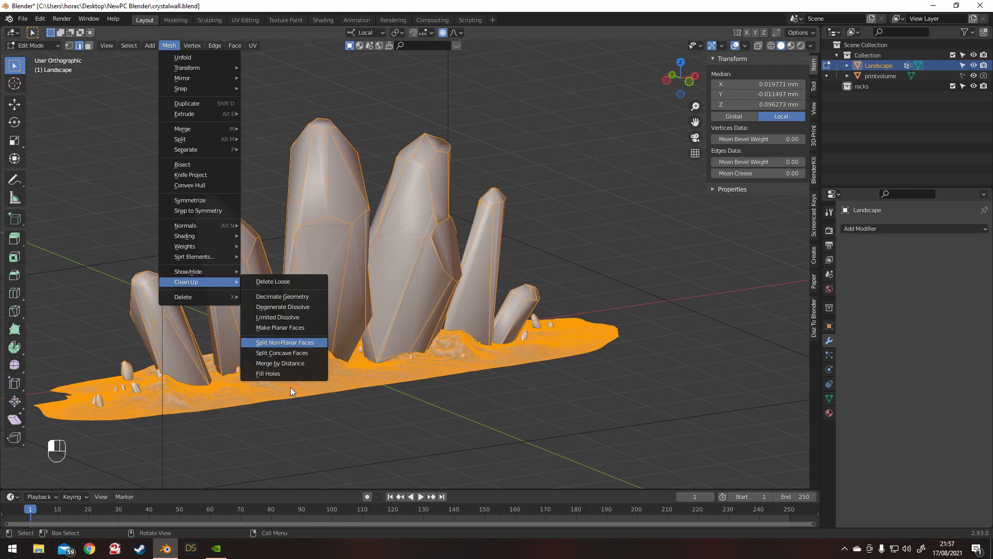
pyautogui.click(290, 342)
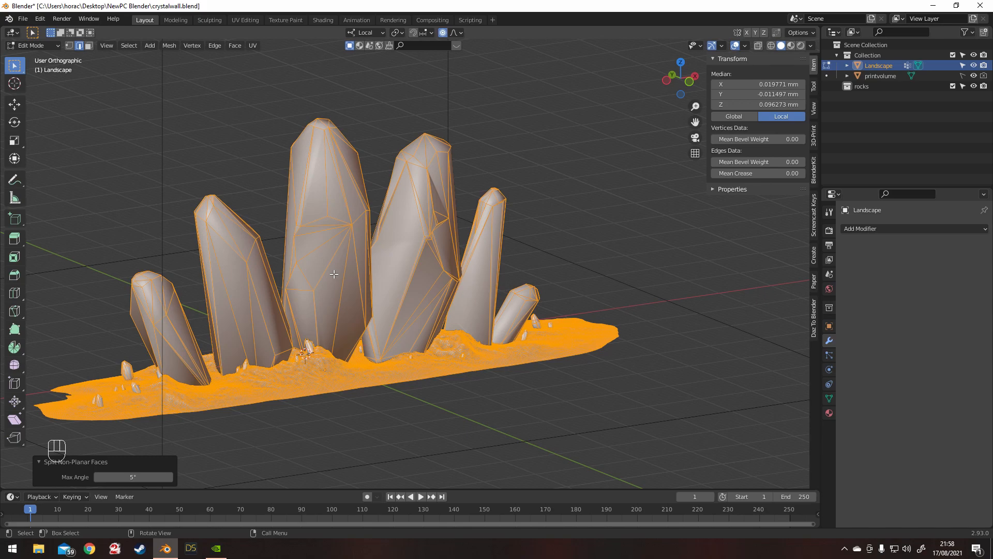
pyautogui.press('Tab')
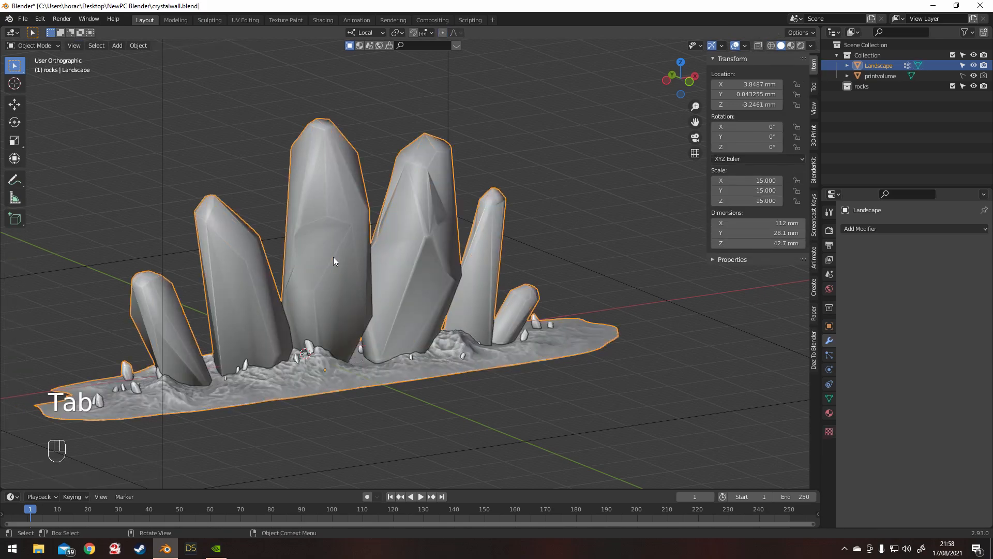
# Save the Blender file and export the joined crystal model in STL format to the Desktop with the 3D-Print tools
pyautogui.moveTo(326, 232)
pyautogui.mouseDown(button='middle')
pyautogui.moveTo(308, 215)
pyautogui.moveTo(333, 228)
pyautogui.moveTo(321, 234)
pyautogui.mouseUp(button='middle')
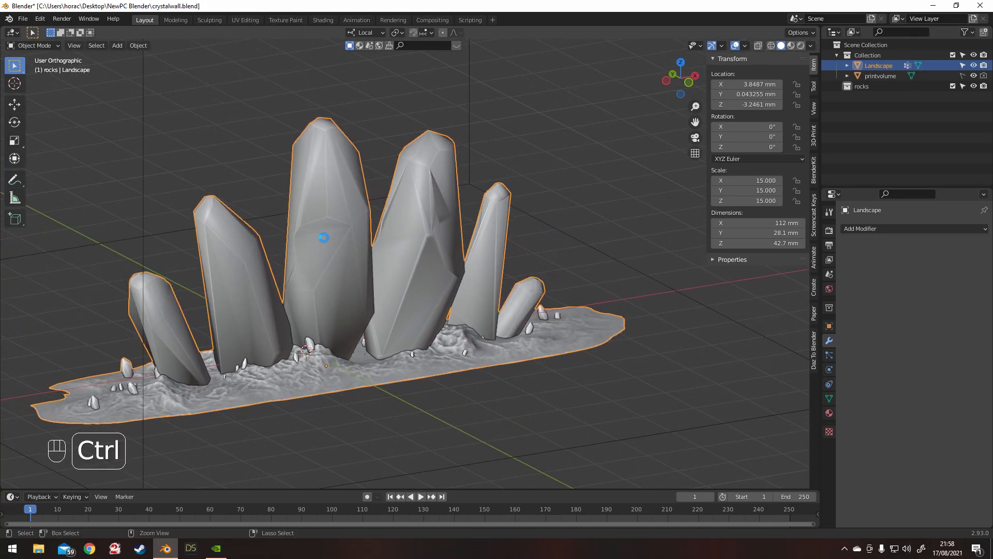
pyautogui.hotkey('ctrl', 's')
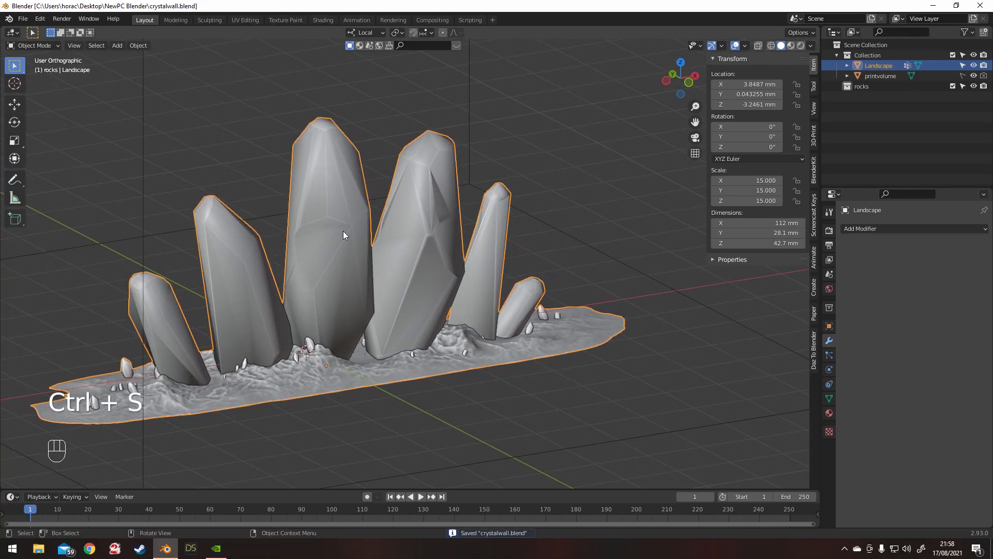
pyautogui.moveTo(343, 231); pyautogui.dragTo(403, 231, button='middle')
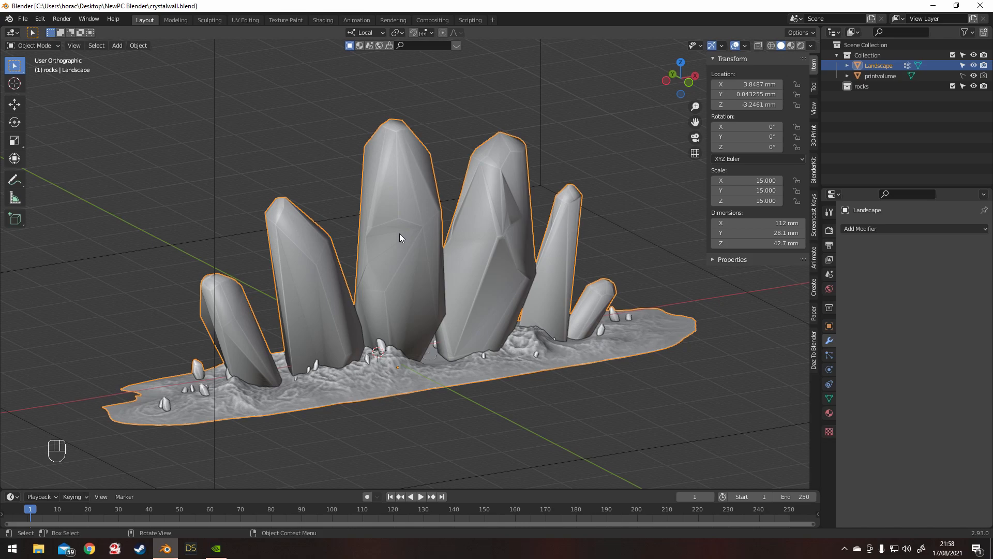
pyautogui.click(815, 136)
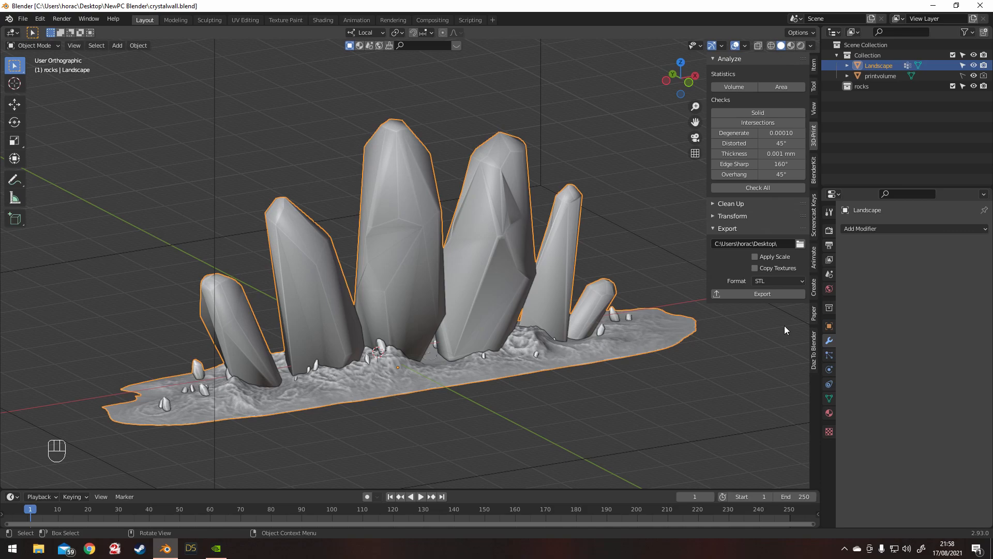
pyautogui.click(774, 296)
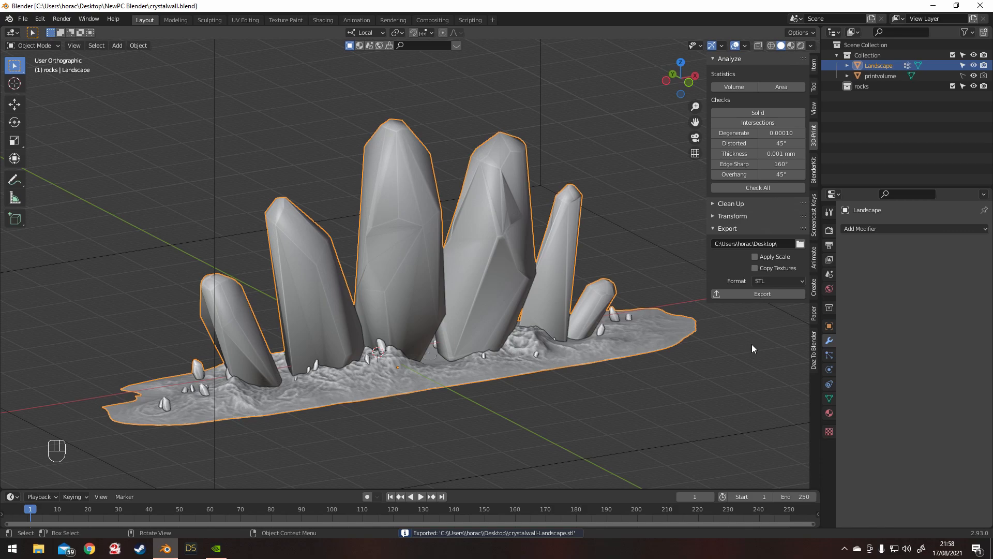
pyautogui.press('alt')
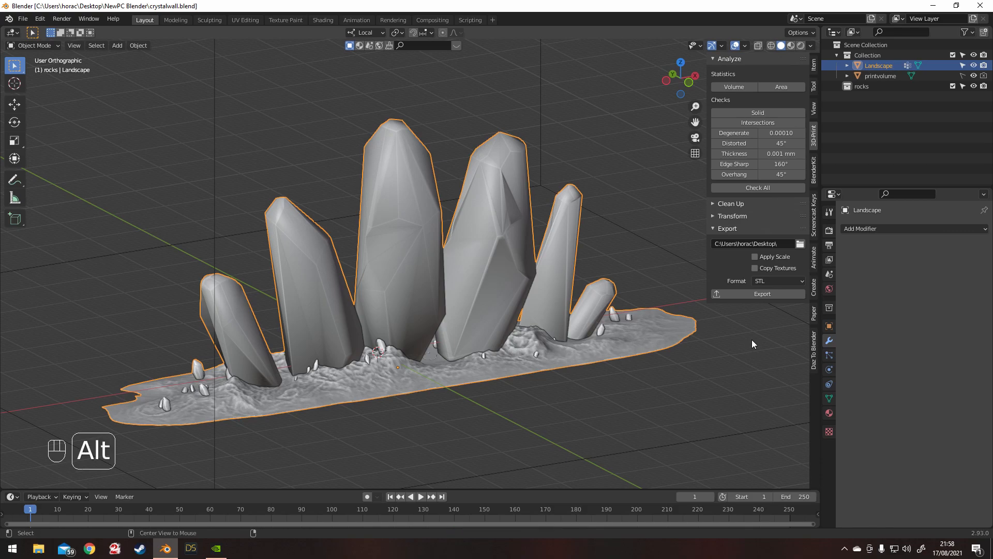